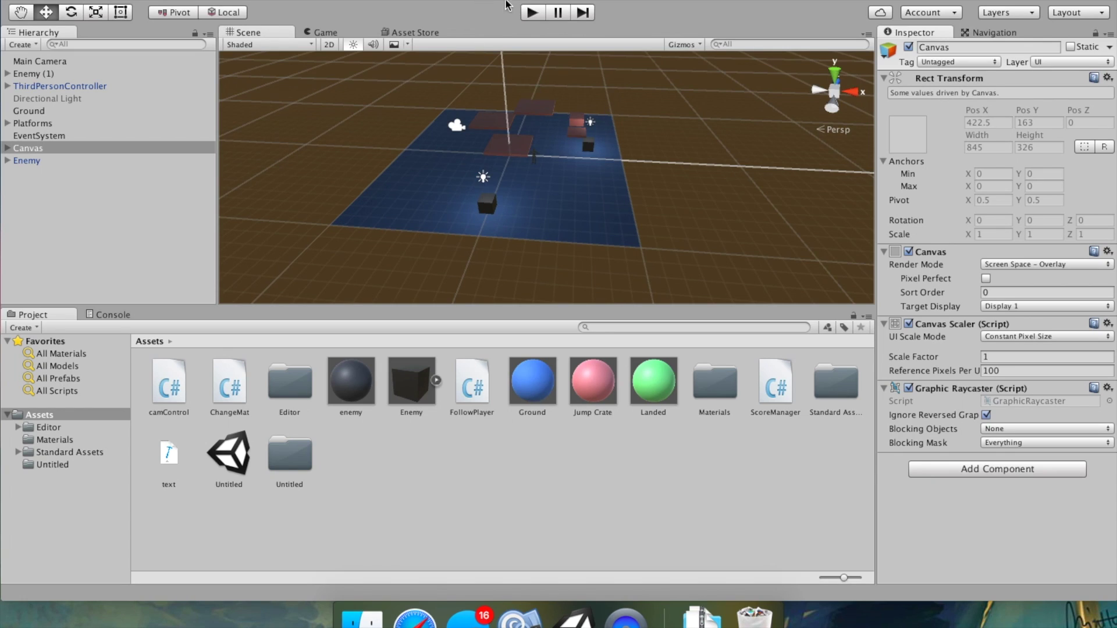
Step: Run the game and steer the character away from the enemy cubes, jumping across the three nearest platforms
left_click(536, 13)
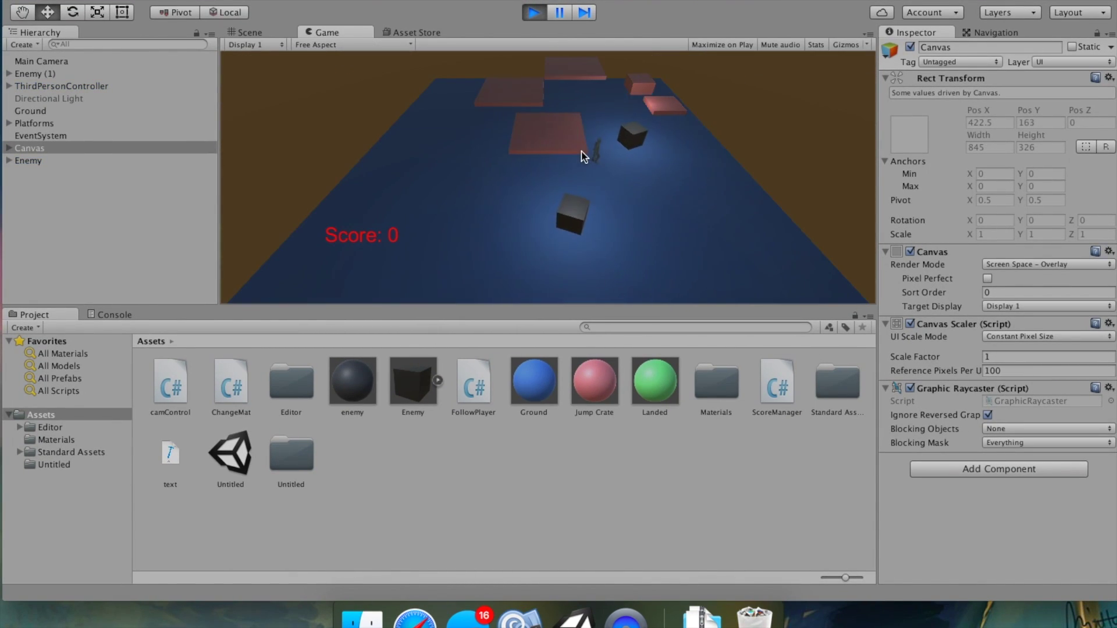
key("Right")
key("Down")
key("Left")
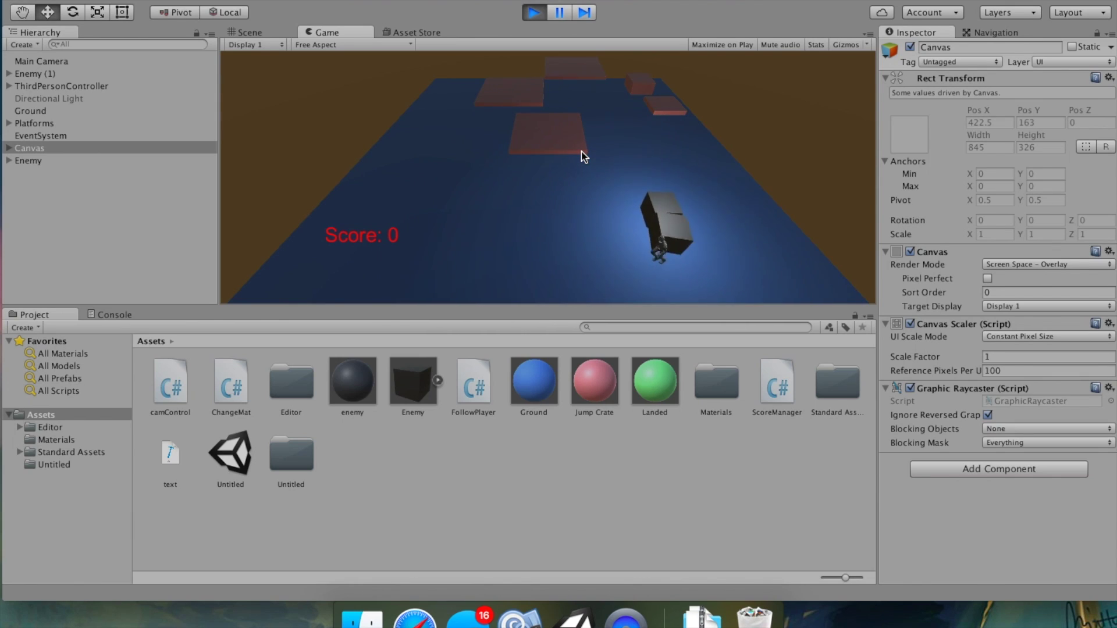
key("Up")
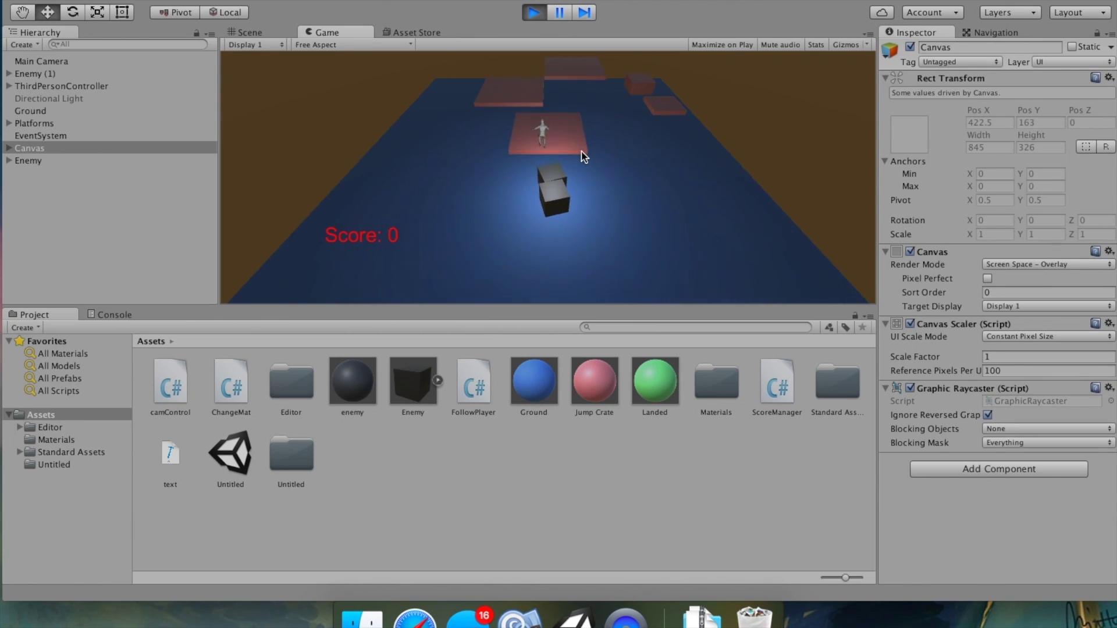
key("Left")
key("Up")
key("space")
key("Left")
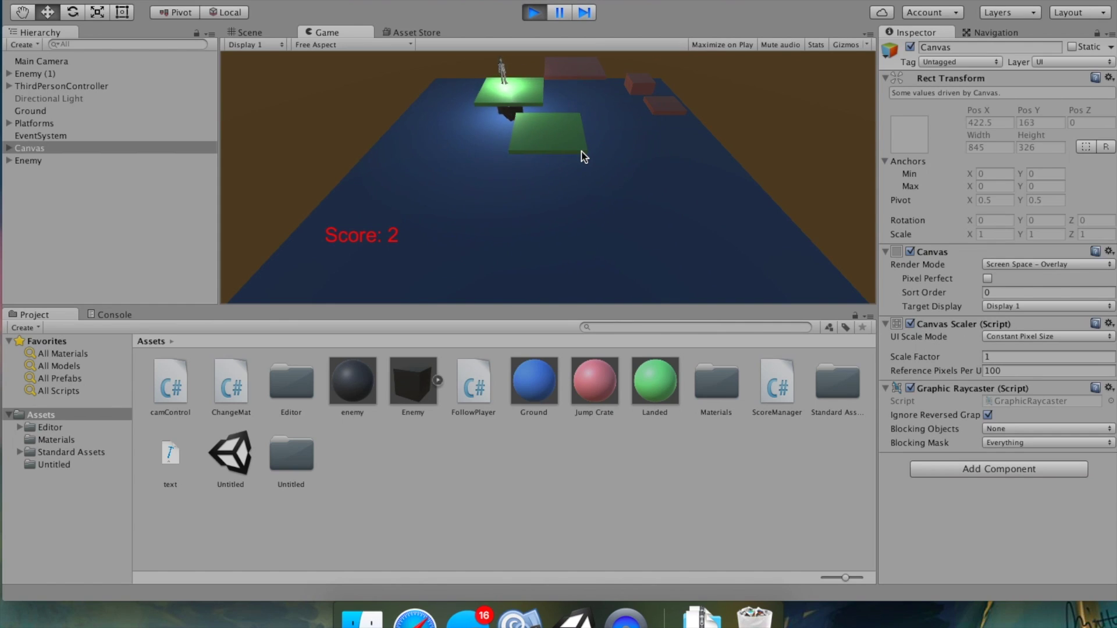
key("Right")
key("space")
key("Right")
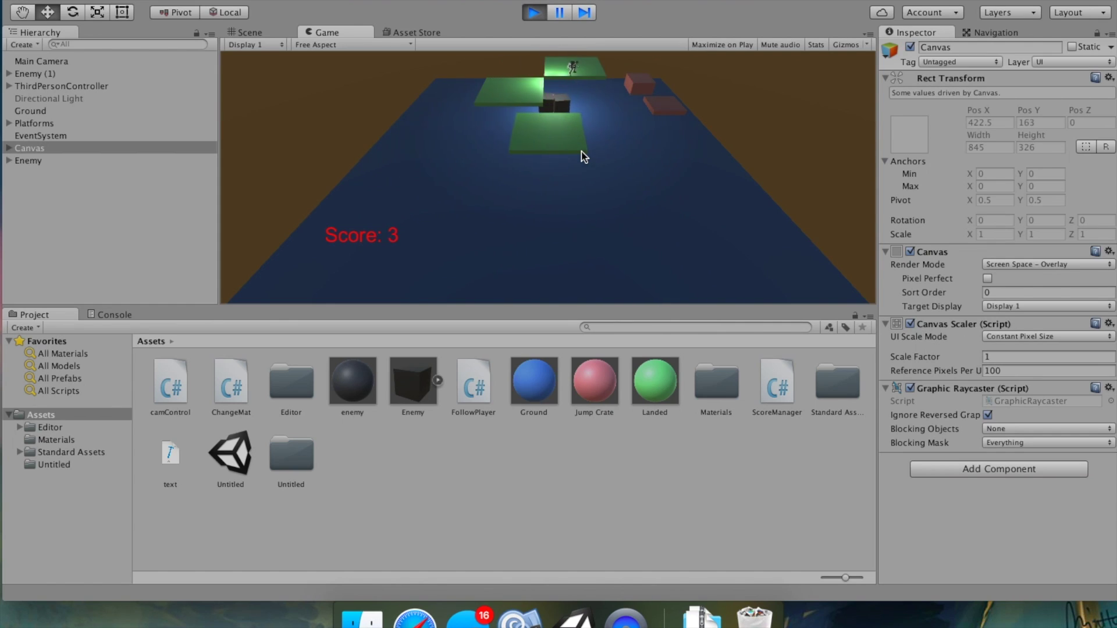
Step: Drop the character to the ground beside the enemy cubes, return to the platforms, and stop the game
key("Down")
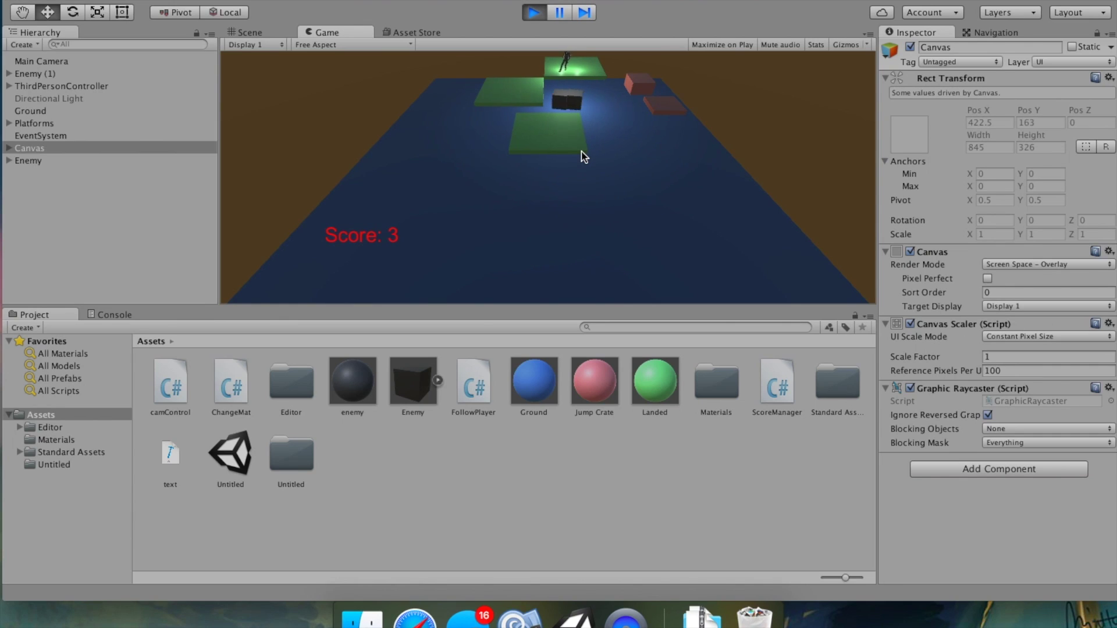
key("Down")
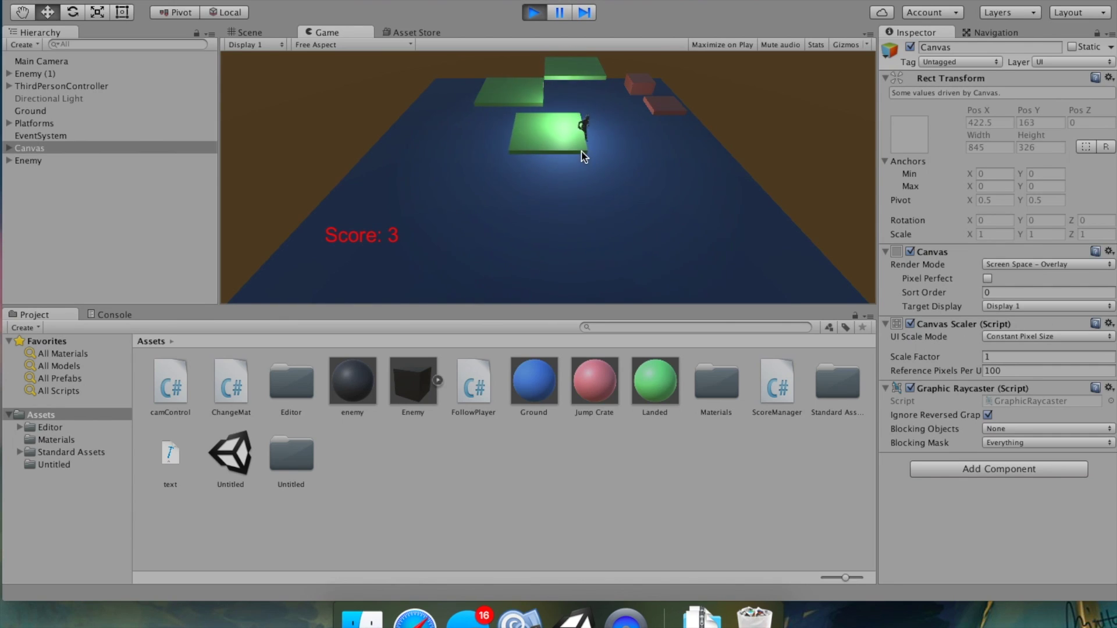
key("Left")
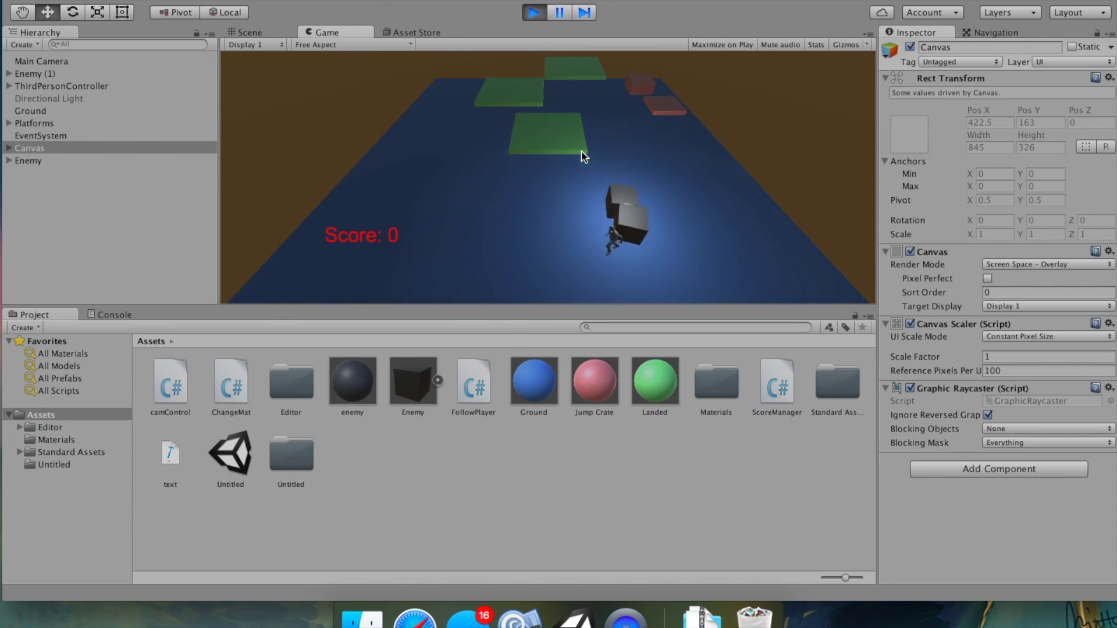
key("Up")
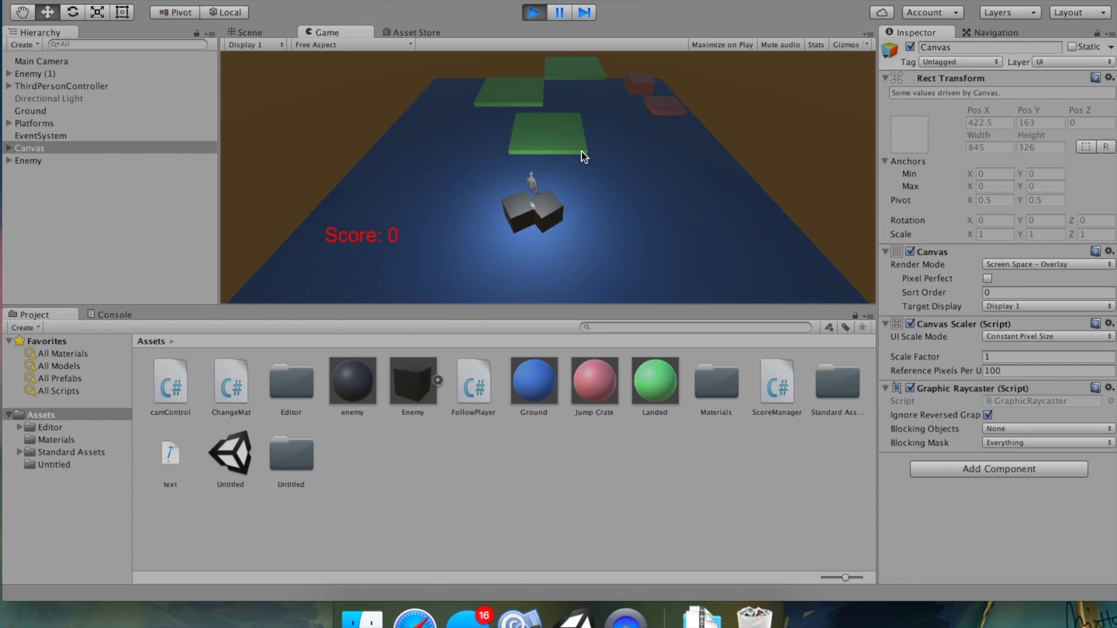
key("Up")
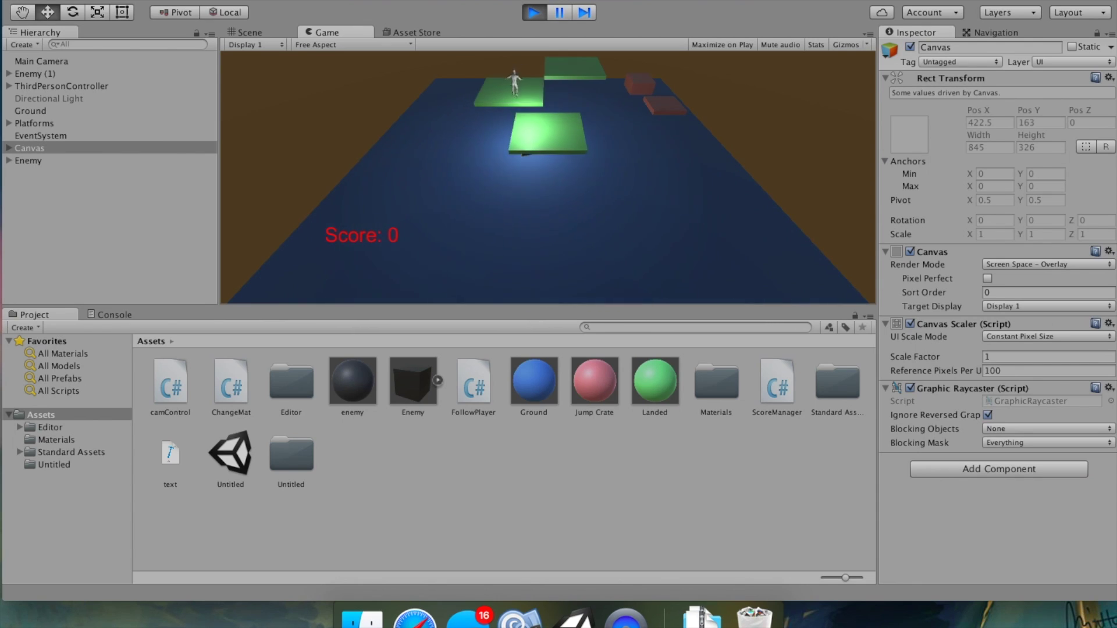
left_click(534, 13)
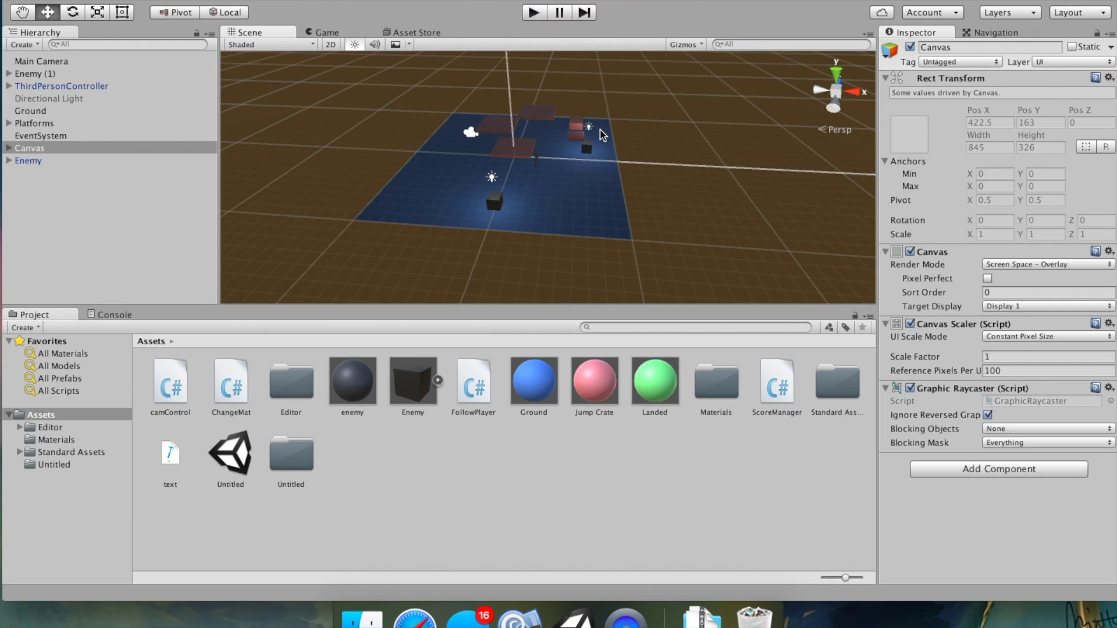
scroll(477, 251, "up", 5)
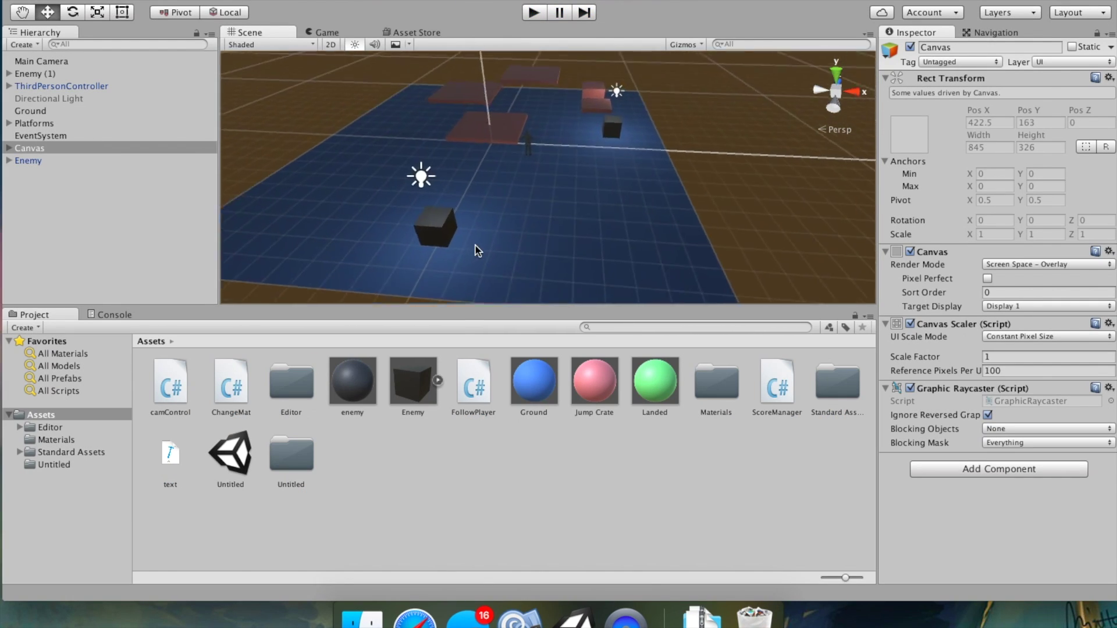
scroll(477, 250, "up", 3)
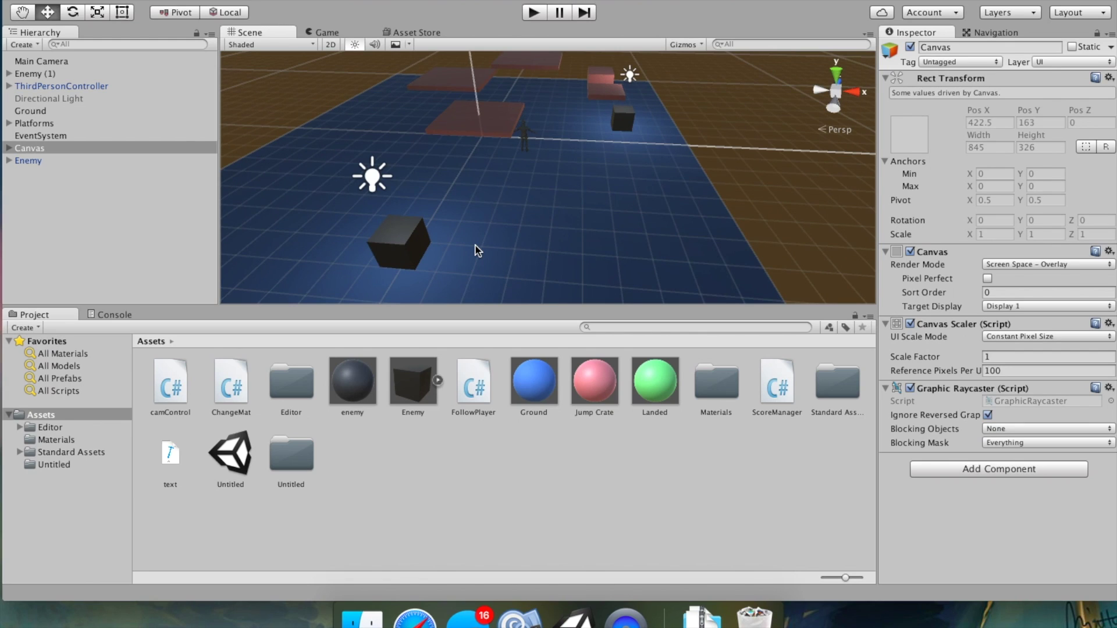
scroll(500, 163, "down", 5)
Step: Play-test the game again, luring the enemy cubes and jumping onto the first two platforms, and end the run
left_click(534, 13)
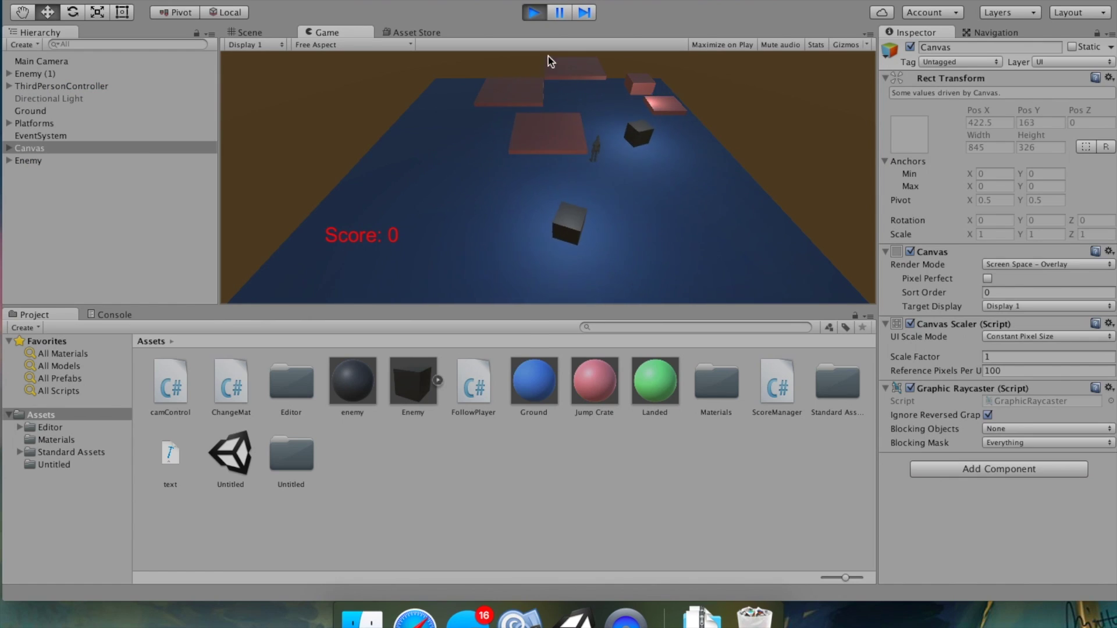
key("Right")
key("Down")
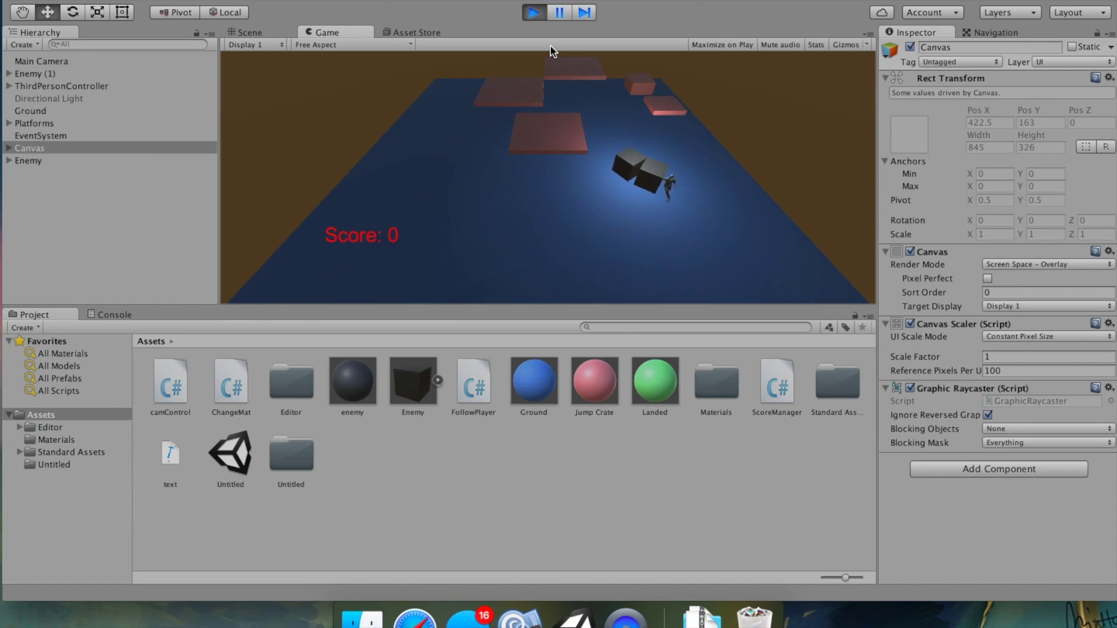
key("Left")
key("Up")
key("space")
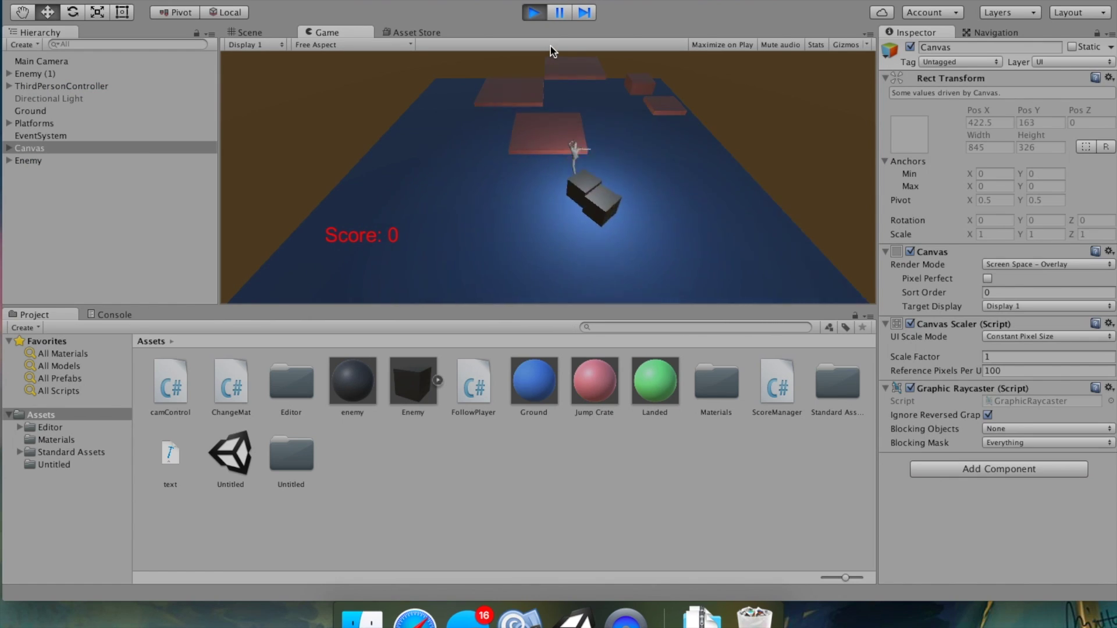
key("Up")
key("space")
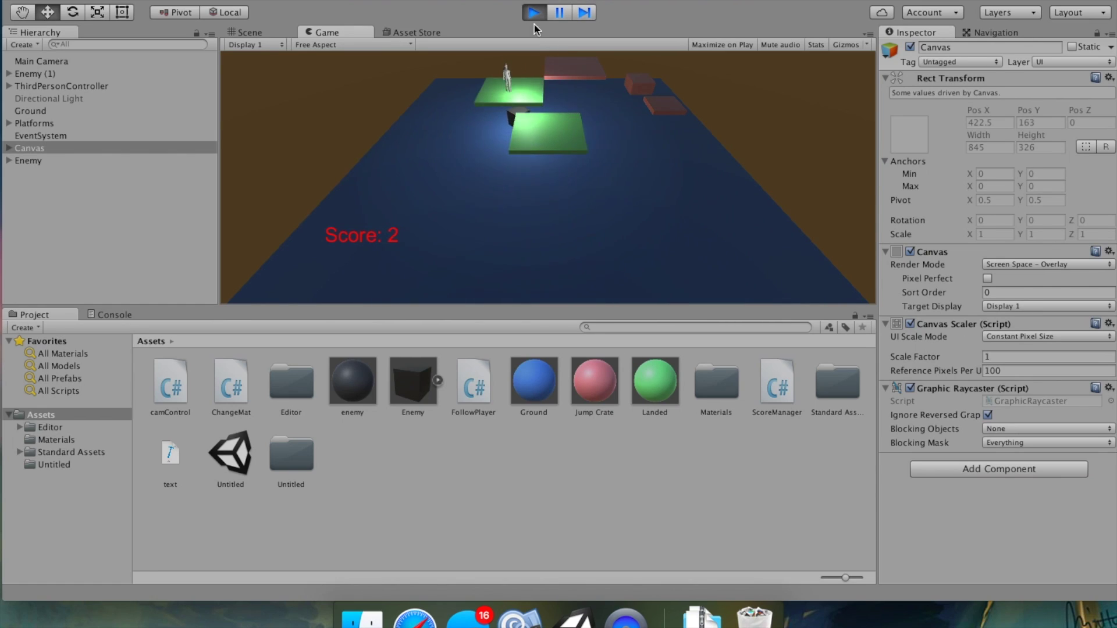
left_click(532, 14)
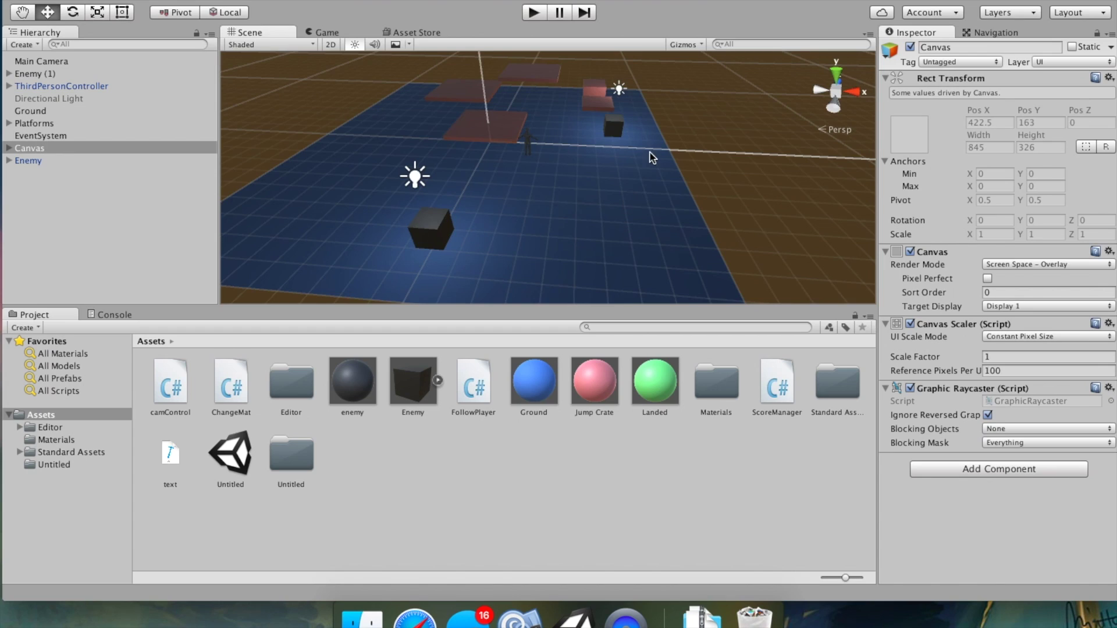
Step: Examine the empty background and horizon around the level in the Scene view
scroll(653, 157, "down", 5)
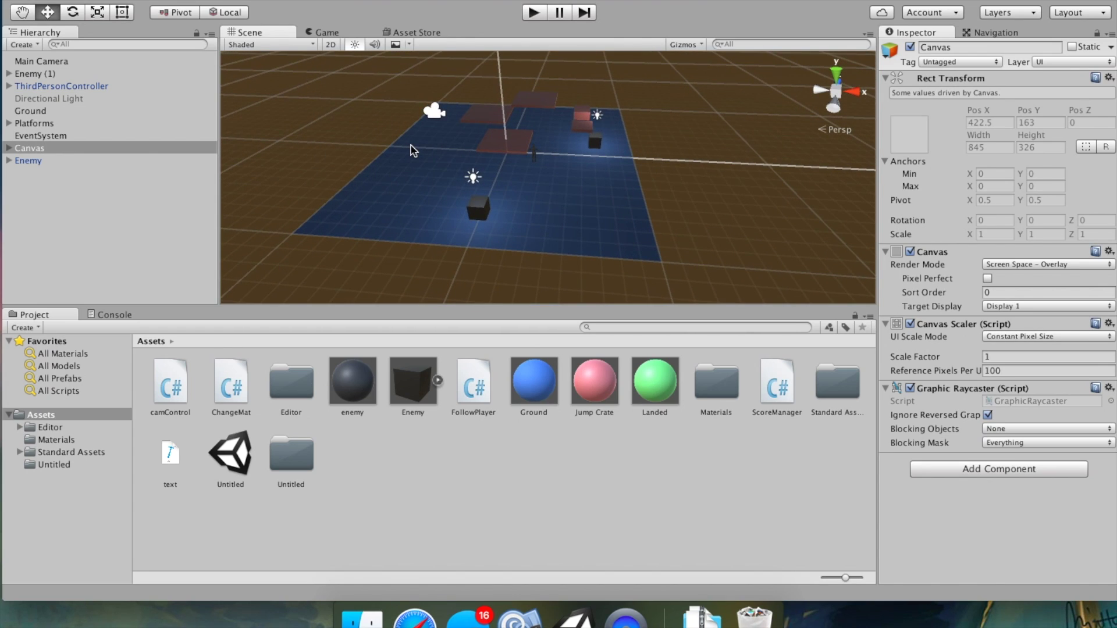
scroll(608, 156, "down", 3)
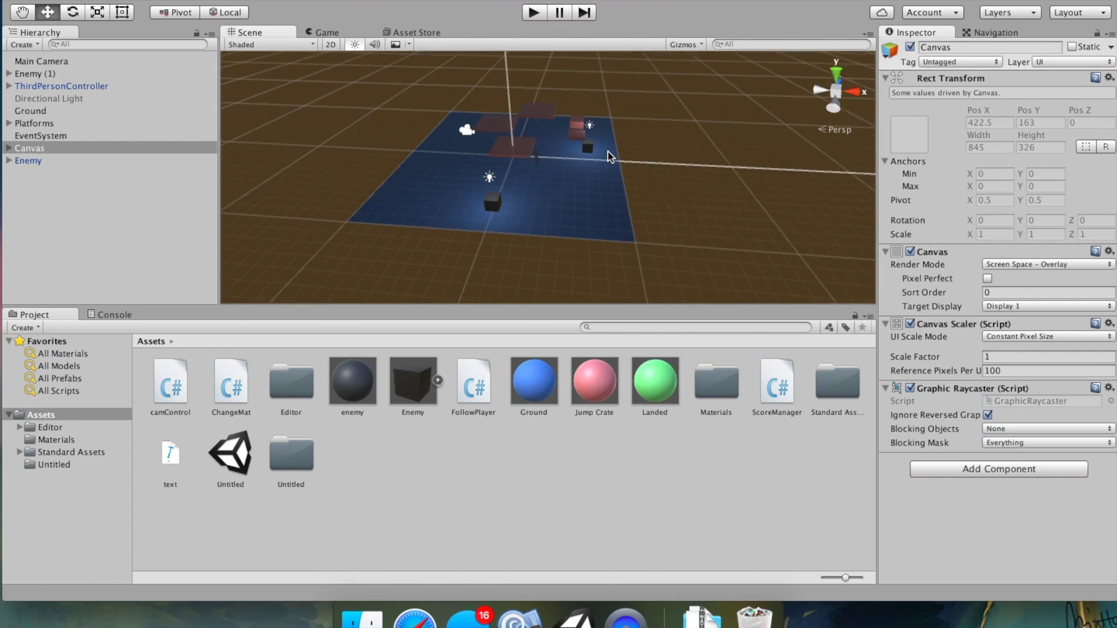
left_click_drag(608, 155, 481, 179, "alt")
scroll(403, 169, "up", 3)
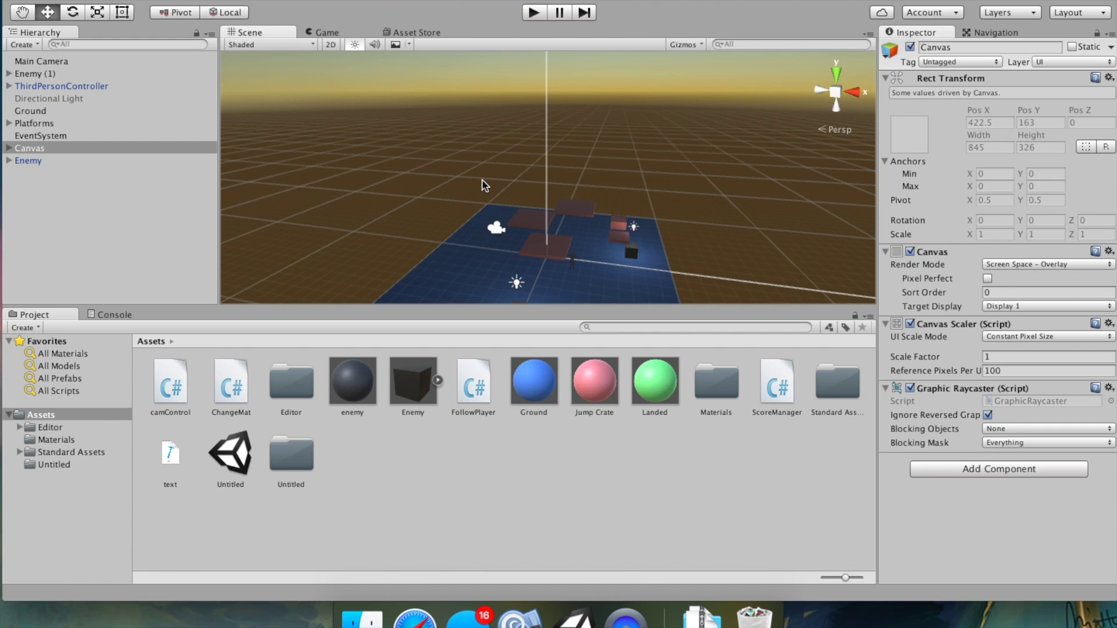
scroll(464, 159, "down", 2)
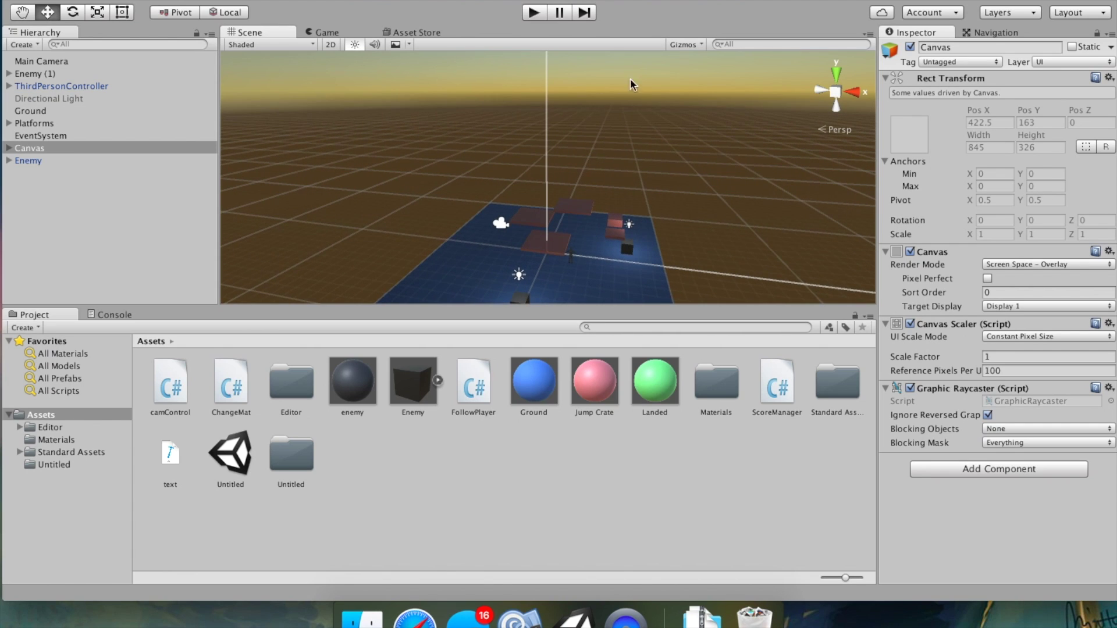
left_click_drag(378, 114, 497, 113, "alt")
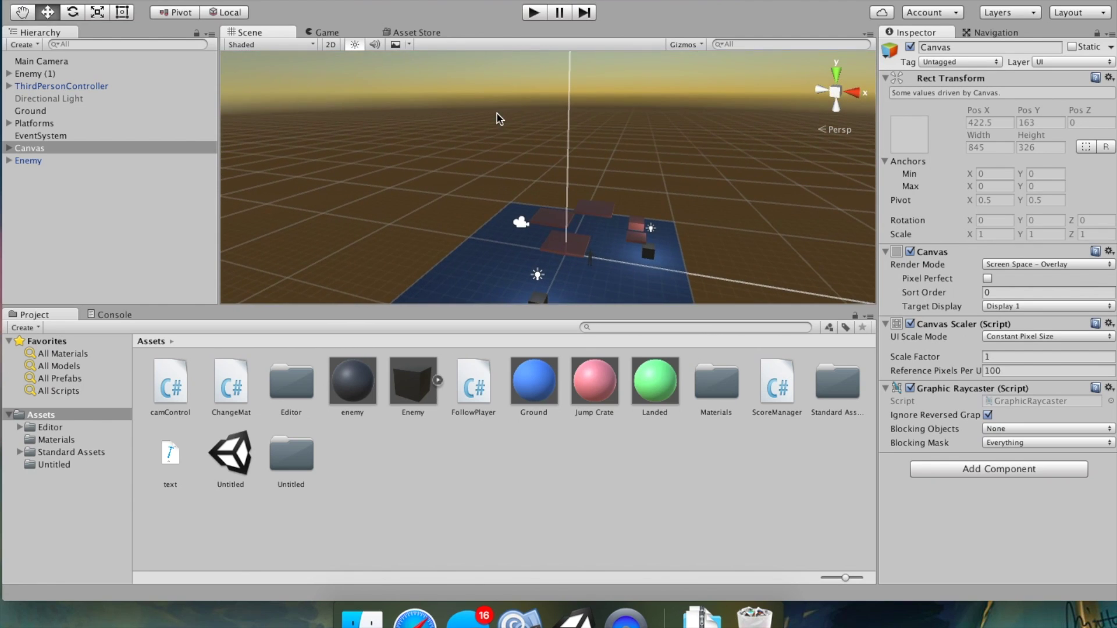
Step: Open the Asset Store
left_click(434, 33)
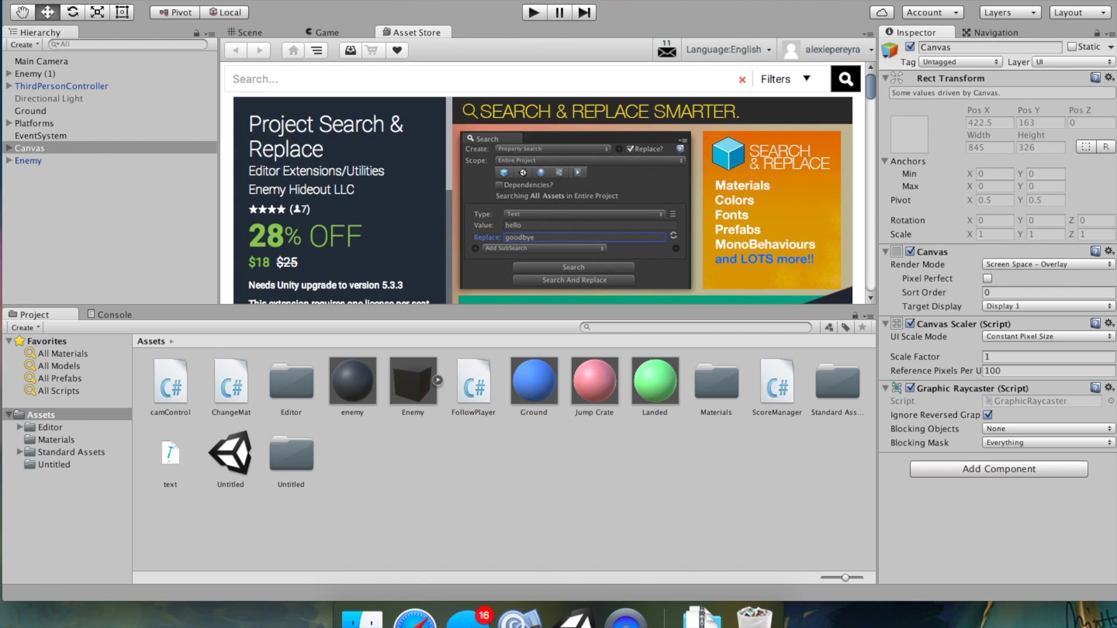
left_click(430, 0)
key("Escape")
left_click(125, 0)
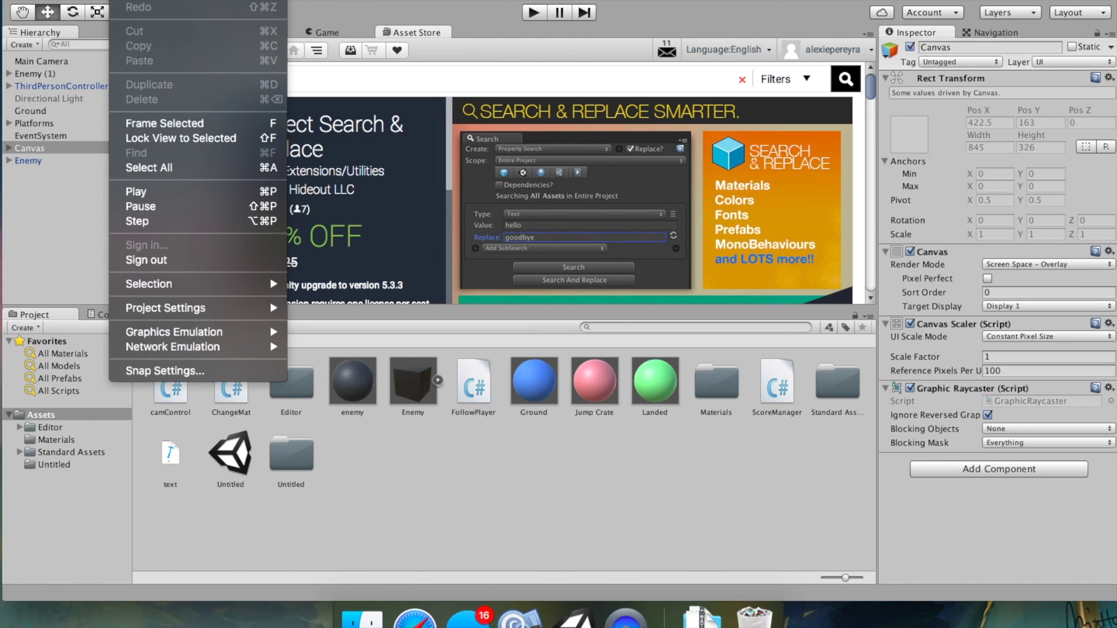
left_click(265, 14)
Step: Search the Asset Store for "skybox" and limit the results to free assets only
left_click(479, 74)
type("skybox")
key("Return")
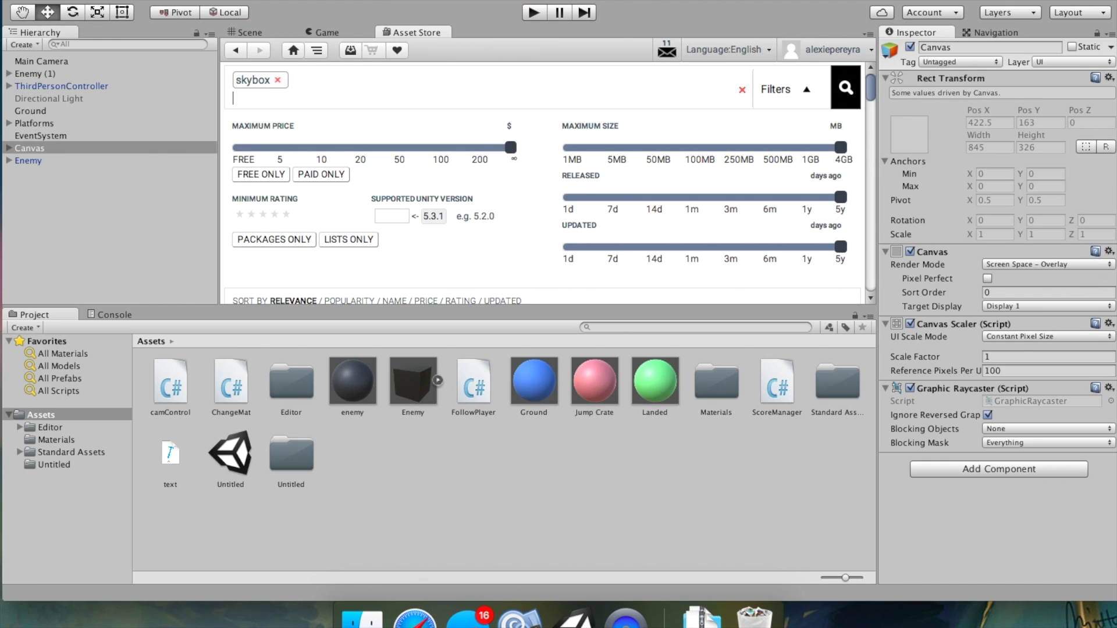
scroll(338, 205, "down", 5)
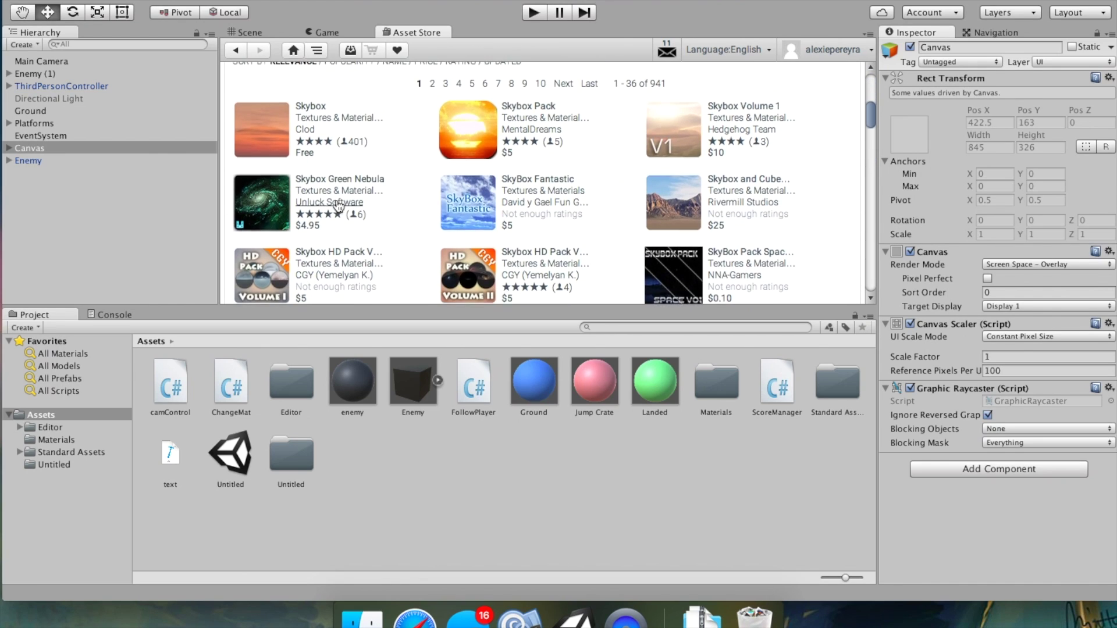
scroll(337, 201, "up", 5)
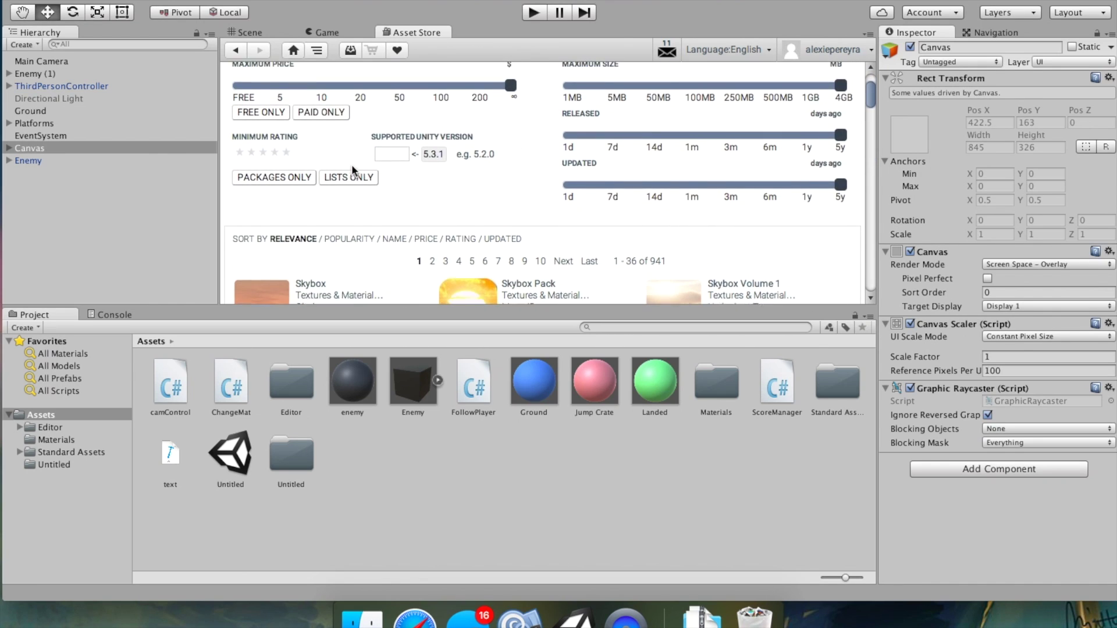
left_click(261, 156)
Step: Browse the free skybox results and open the Purple Space Nebula Skybox page by TL Multimedia
scroll(391, 185, "down", 5)
scroll(391, 185, "down", 2)
scroll(391, 185, "down", 4)
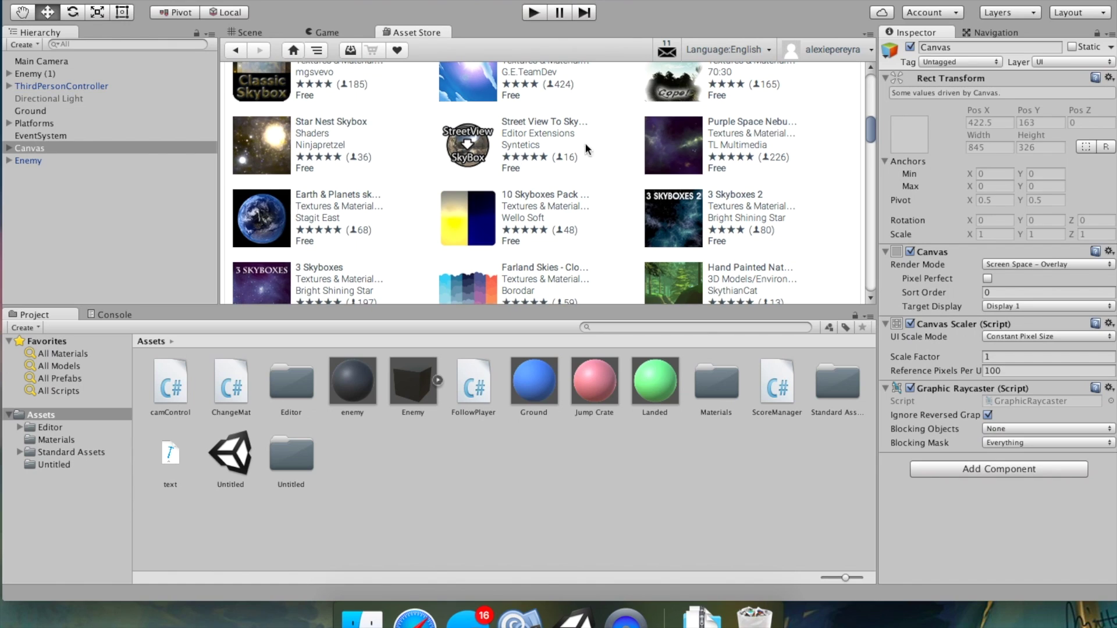
scroll(534, 145, "up", 2)
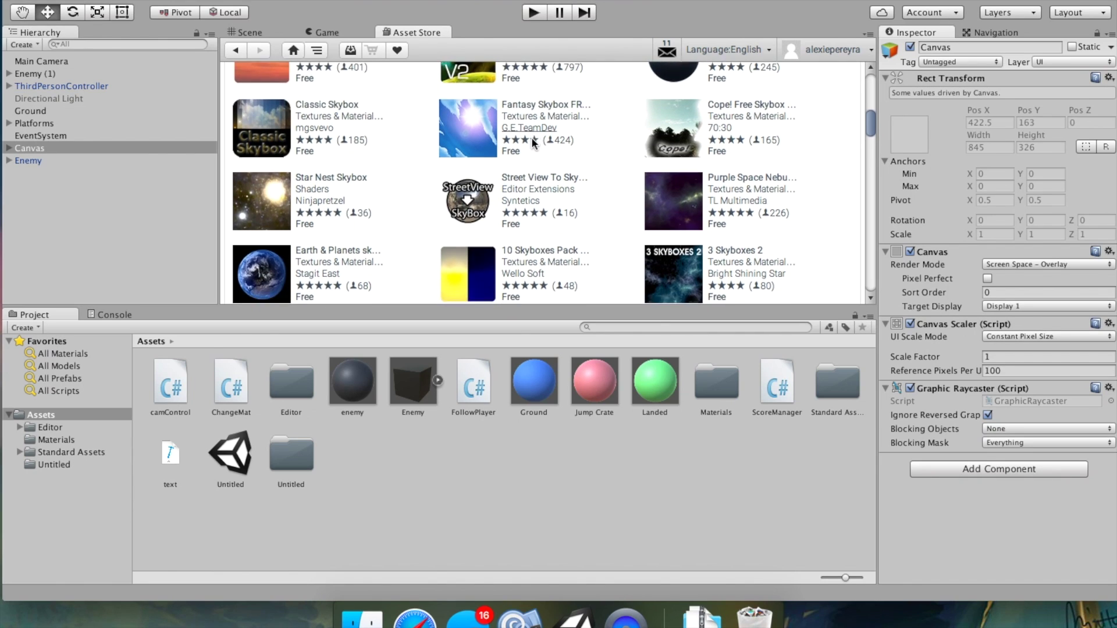
scroll(534, 142, "down", 1)
left_click(725, 166)
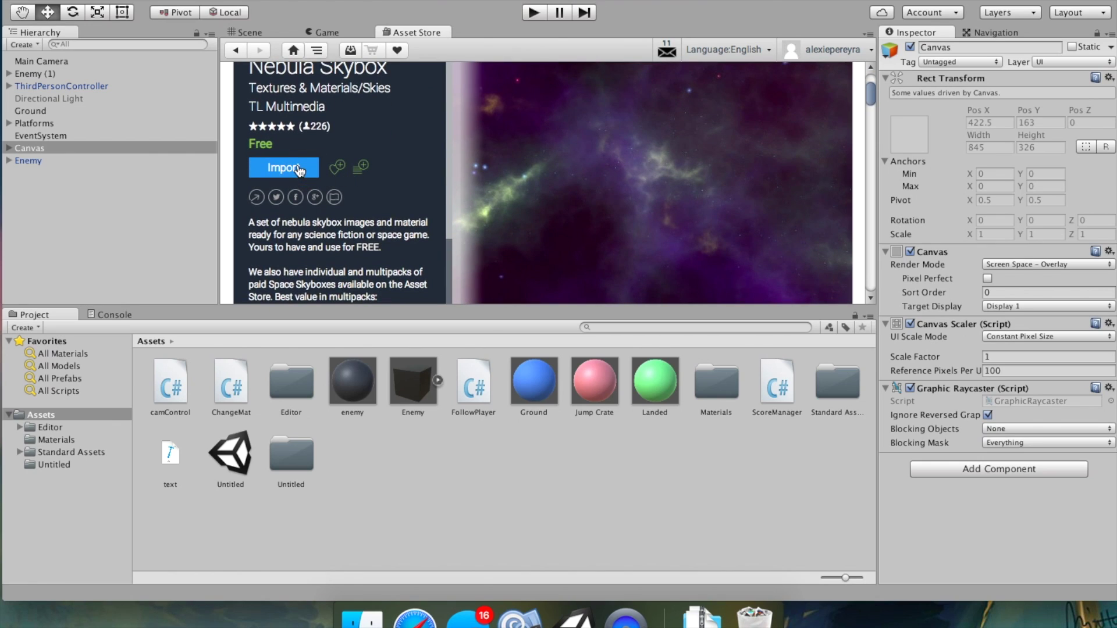
Step: Import the Purple Space Nebula Skybox package with the PurpleNebula material and all six textures included
left_click(298, 167)
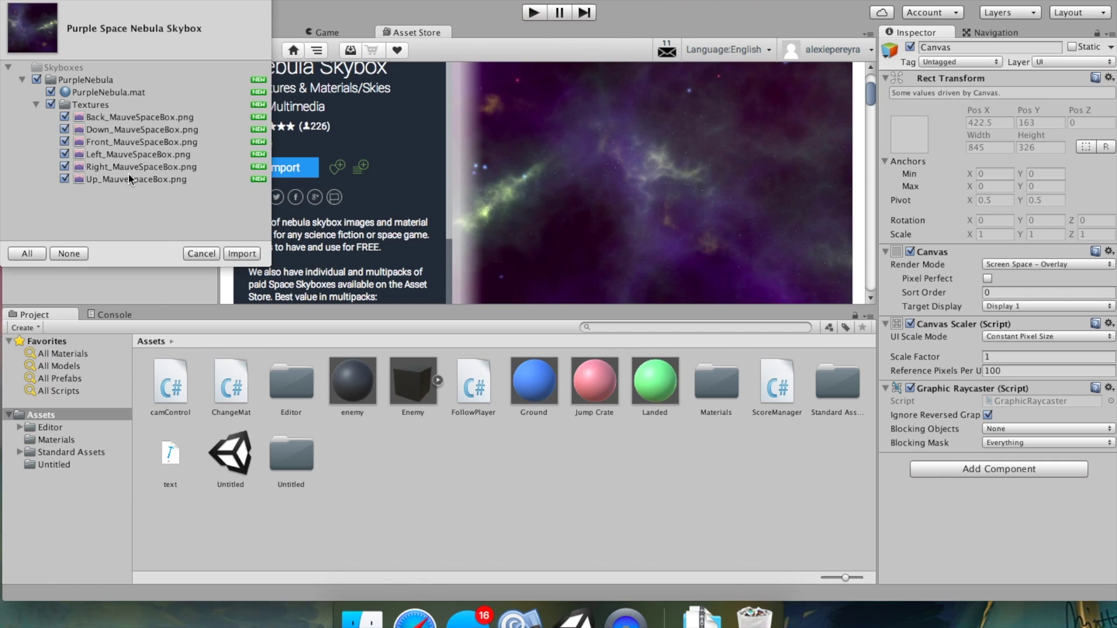
left_click(60, 154)
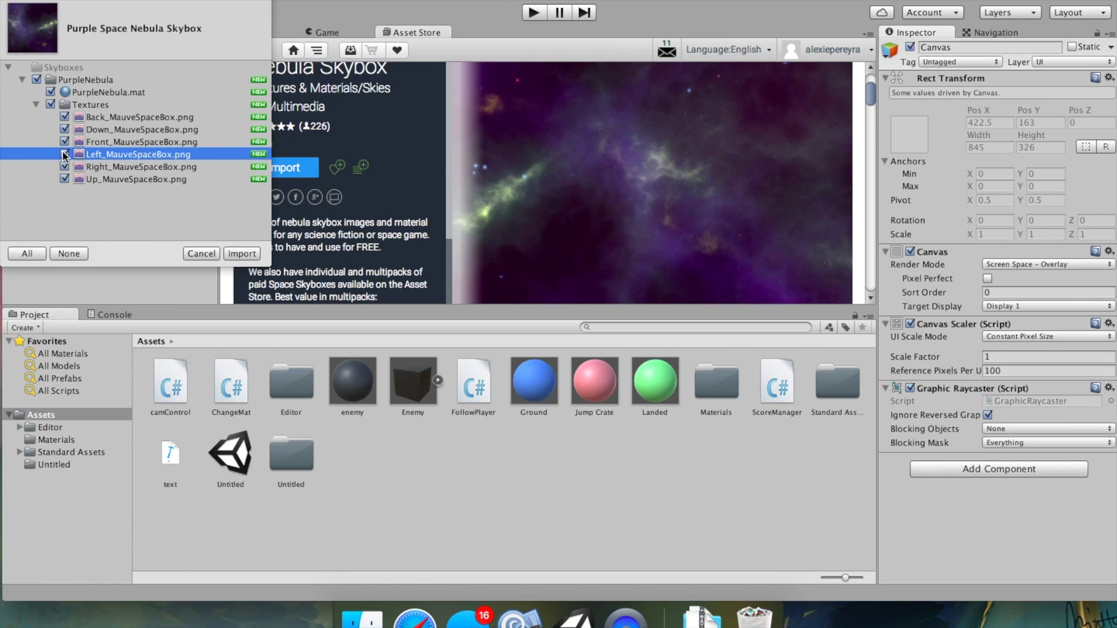
left_click(65, 155)
left_click(241, 254)
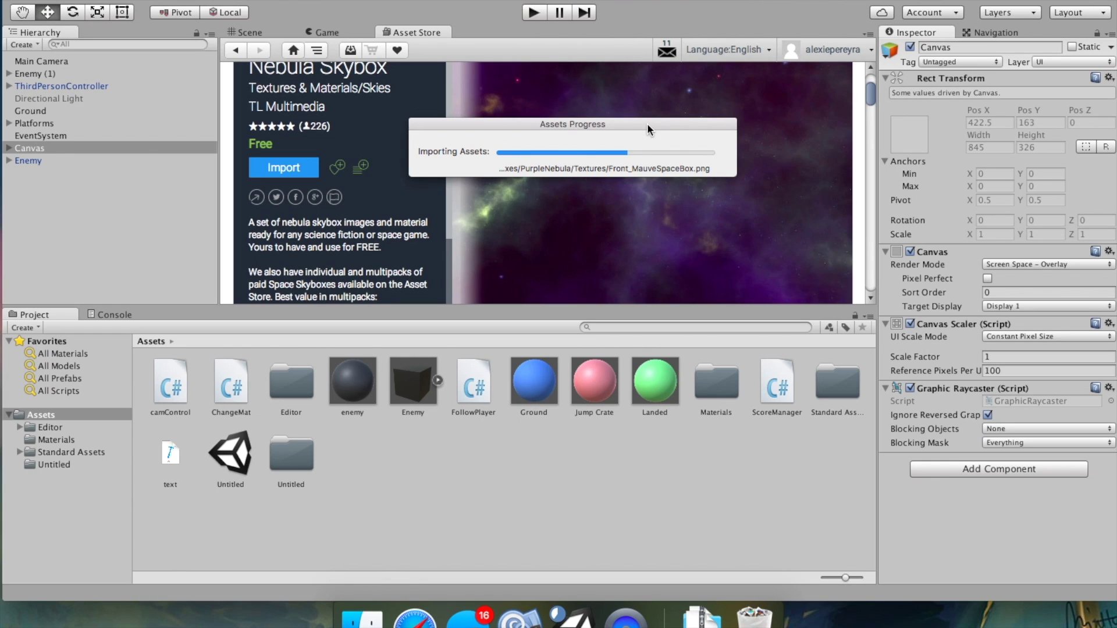
left_click_drag(647, 130, 620, 184)
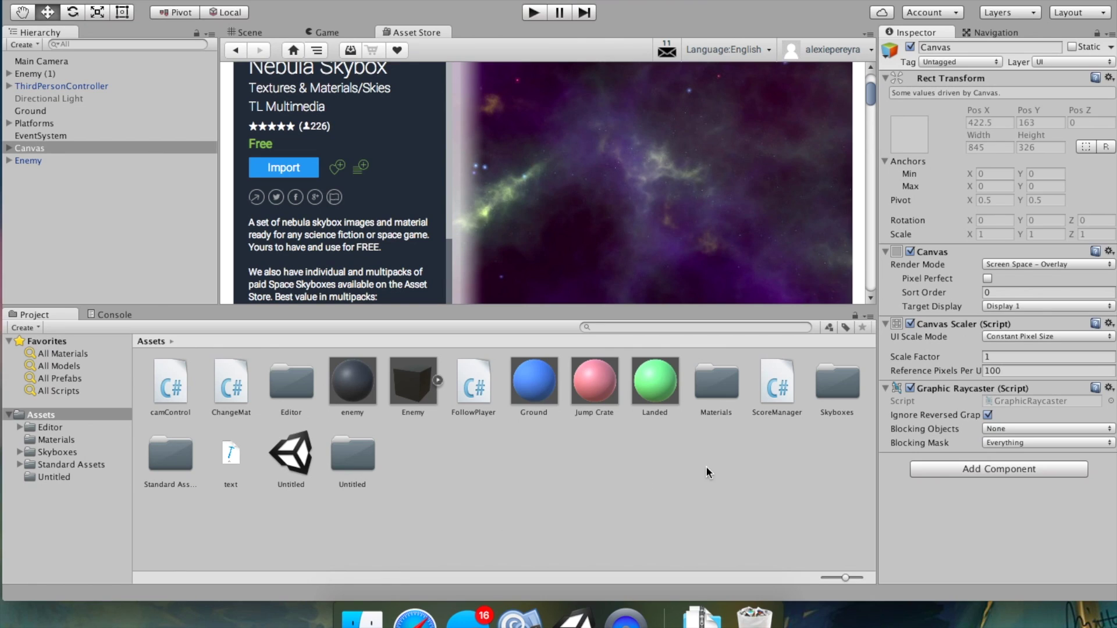
Step: Check the imported Skyboxes folder, including its PurpleNebula material and Textures subfolder, and return to the Assets root
left_click(829, 388)
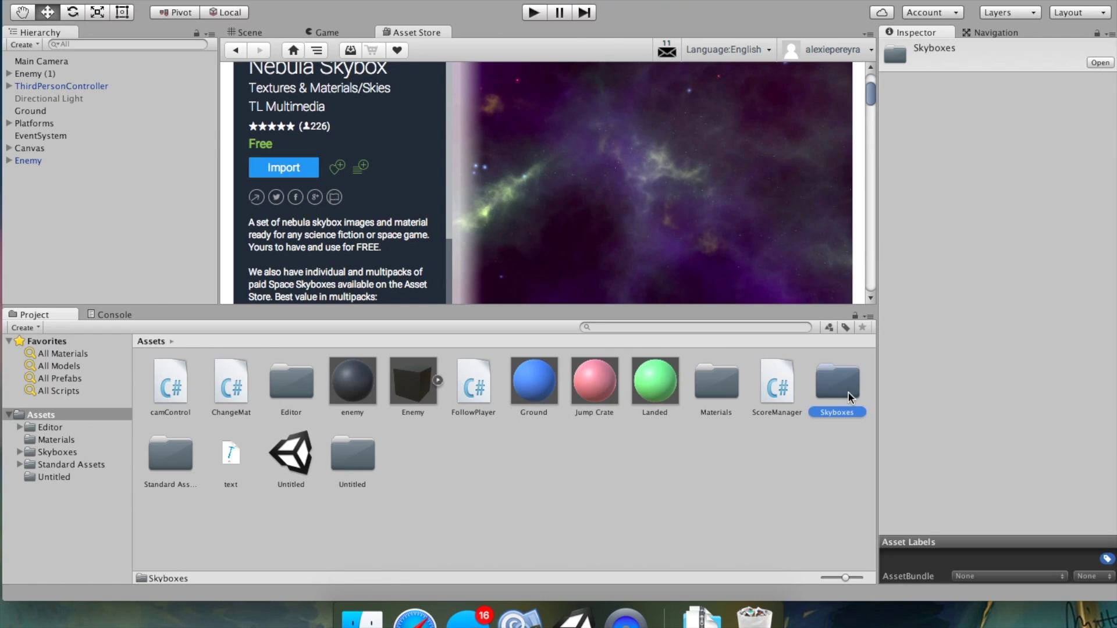
double_click(832, 398)
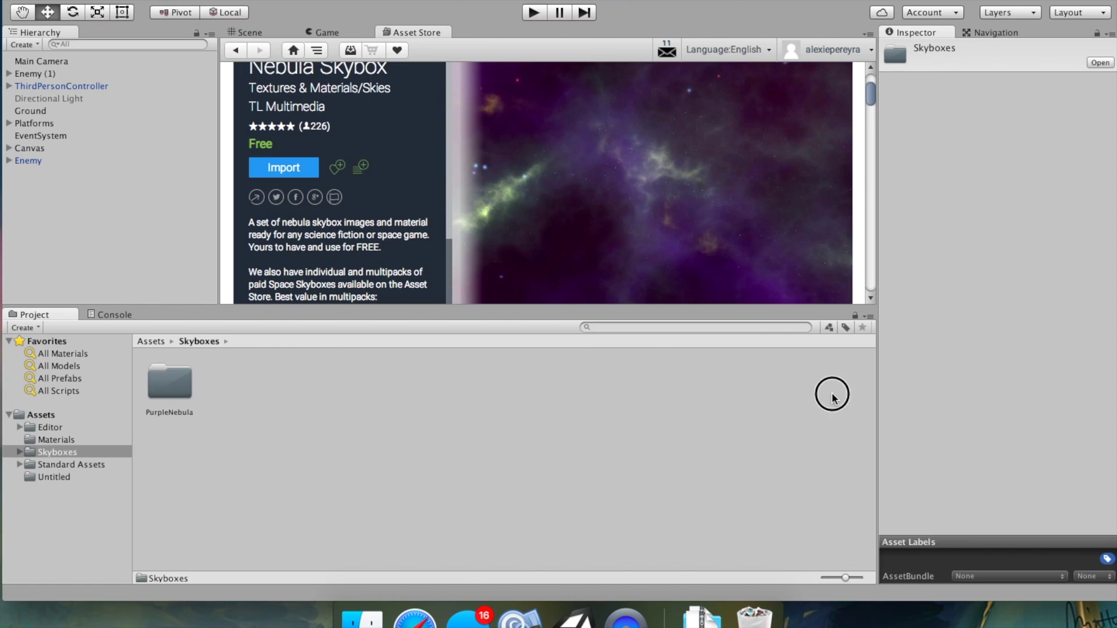
double_click(169, 383)
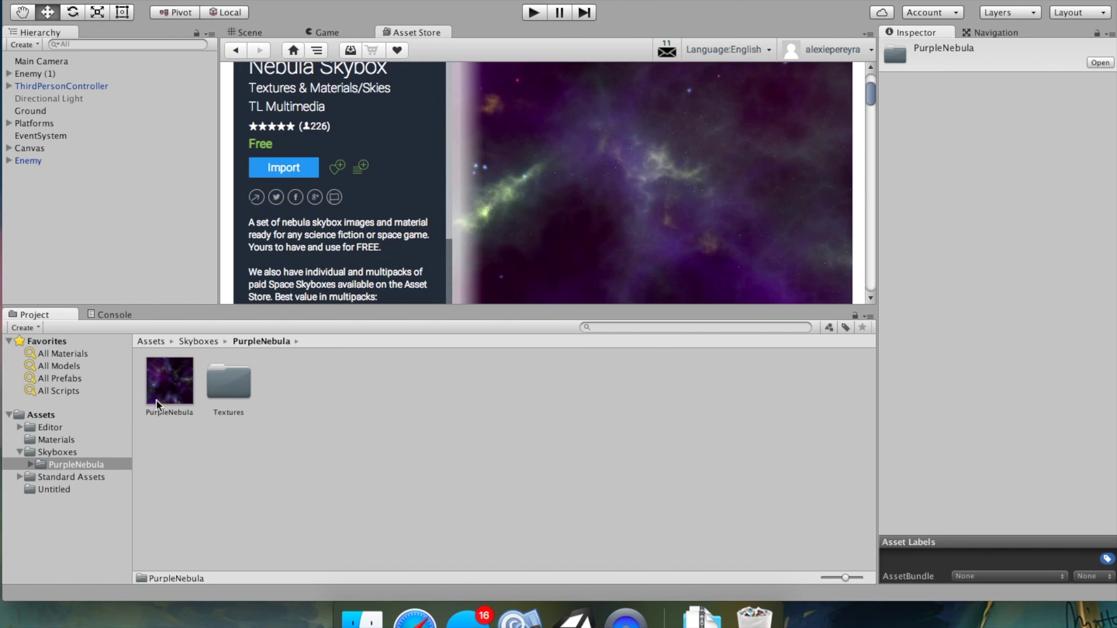
double_click(229, 381)
left_click(153, 342)
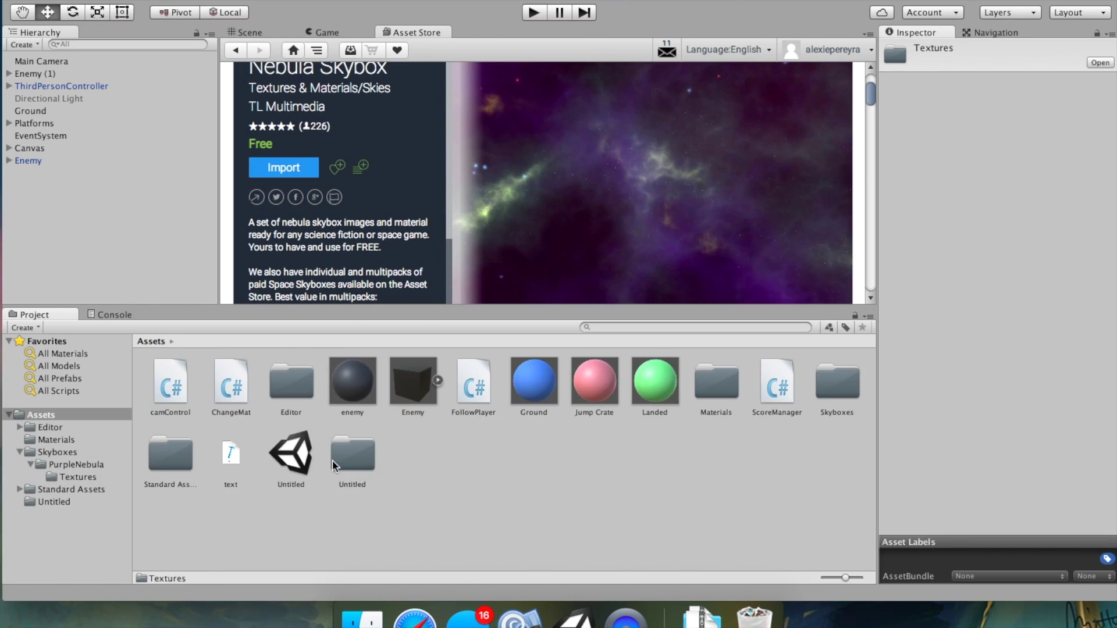
Step: In the scene's environment lighting settings, replace the default skybox material with PurpleNebula
left_click(250, 32)
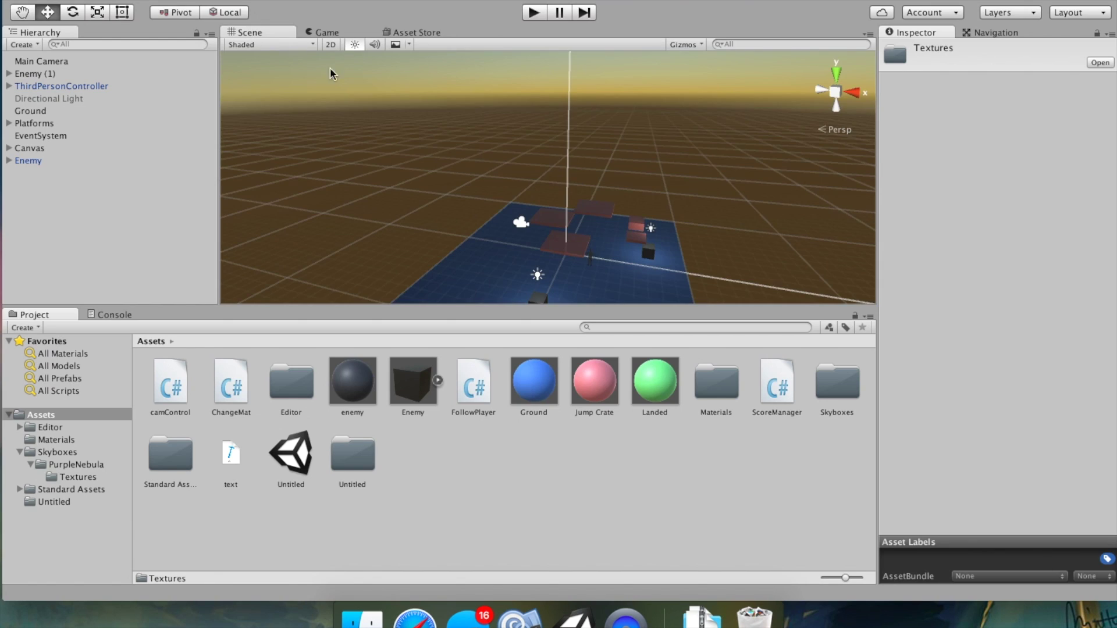
left_click(433, 1)
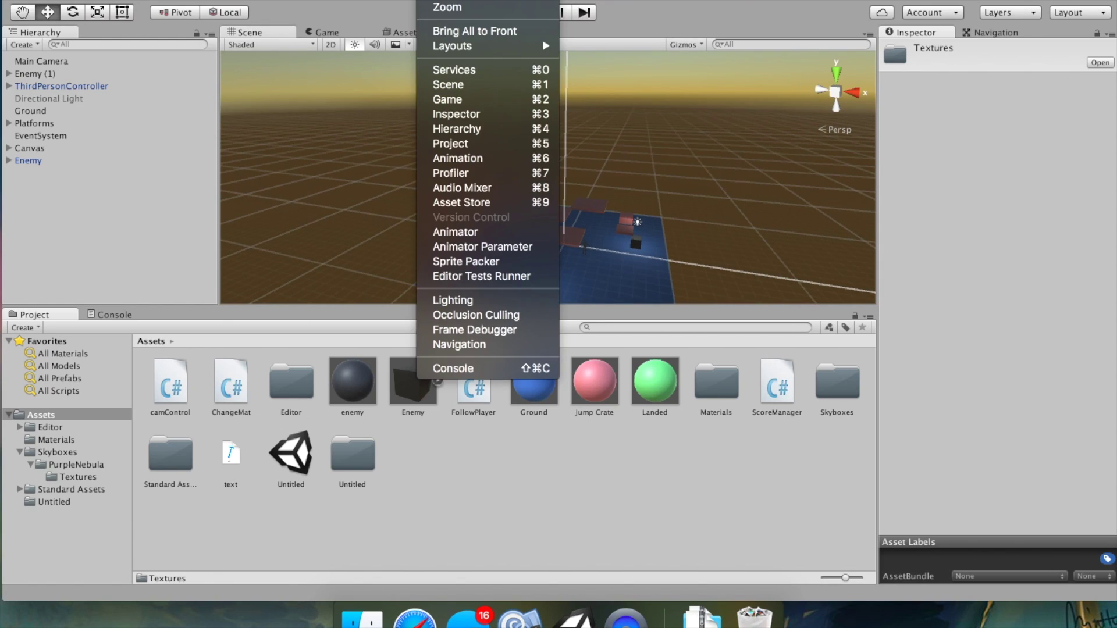
left_click(460, 301)
left_click(904, 127)
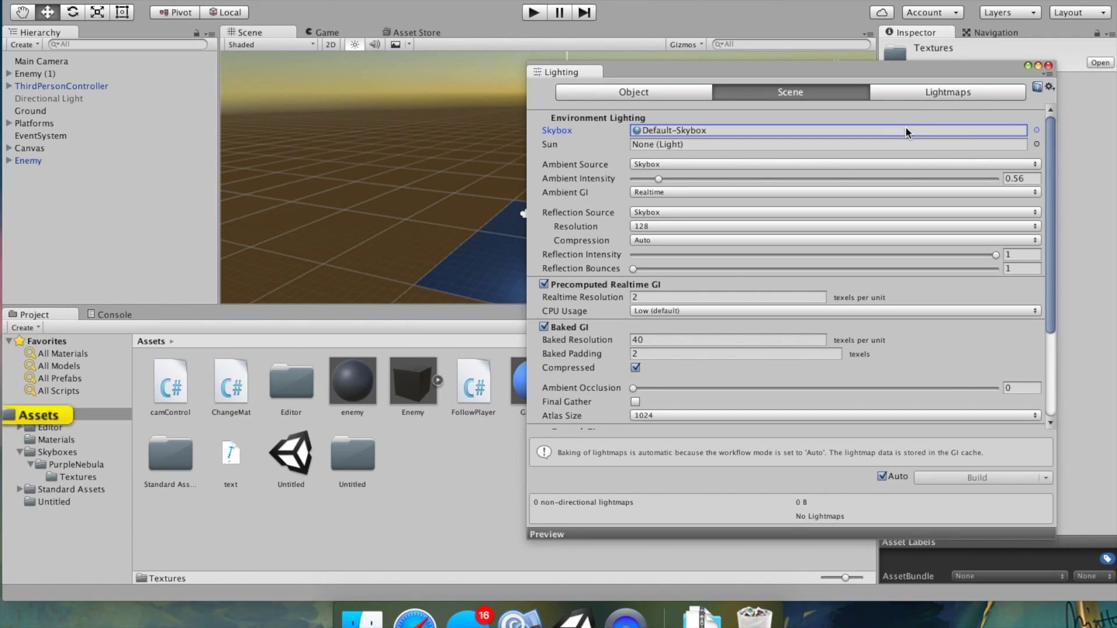
left_click(1036, 131)
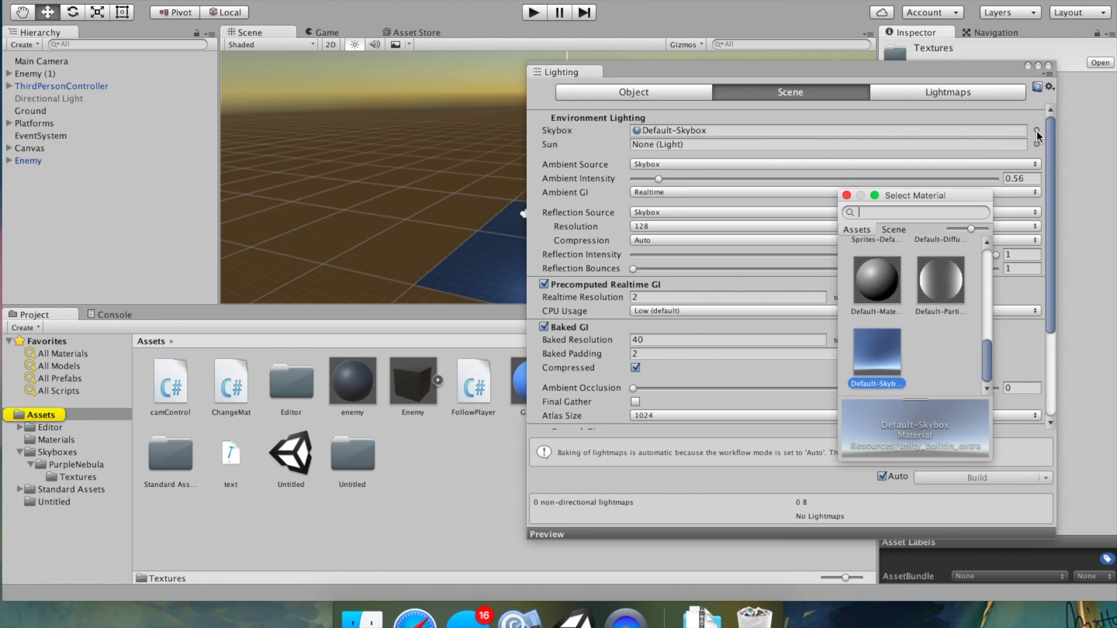
scroll(894, 346, "up", 5)
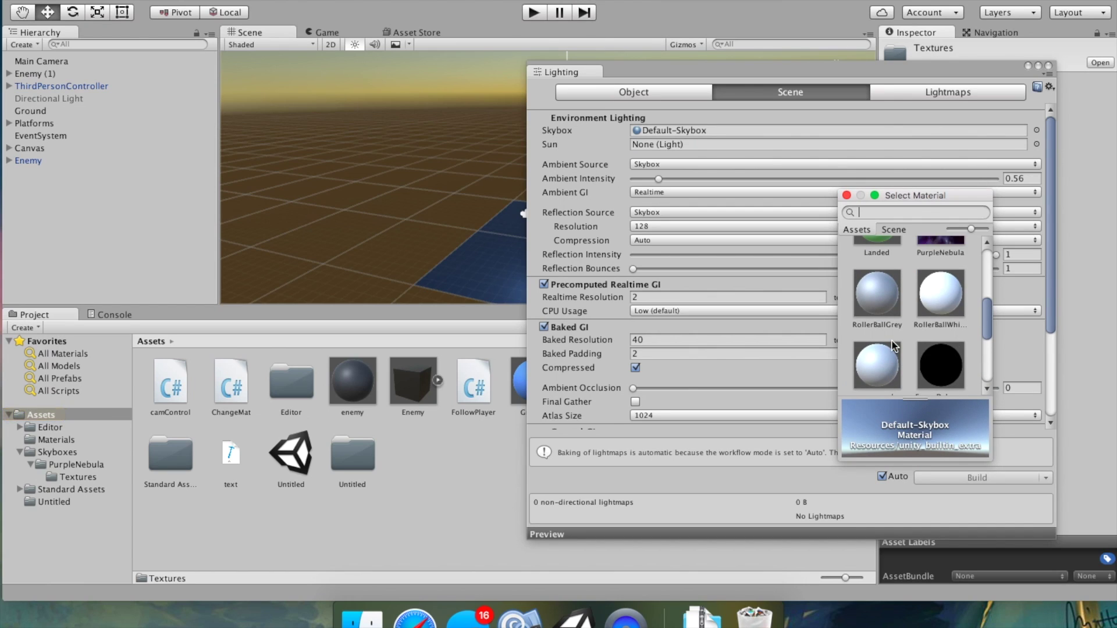
left_click(933, 322)
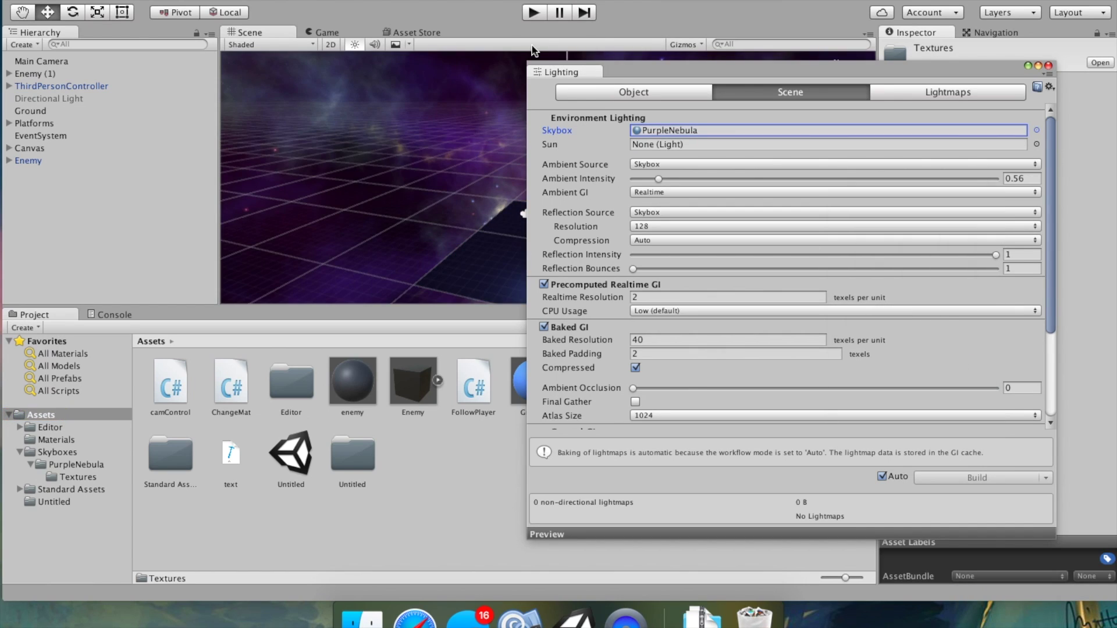
left_click(1048, 66)
Step: Play-test the game against the nebula background, jumping the character across the platforms, and stop the run
left_click_drag(561, 156, 750, 153, "alt")
right_click_drag(635, 186, 593, 223)
scroll(594, 223, "up", 5)
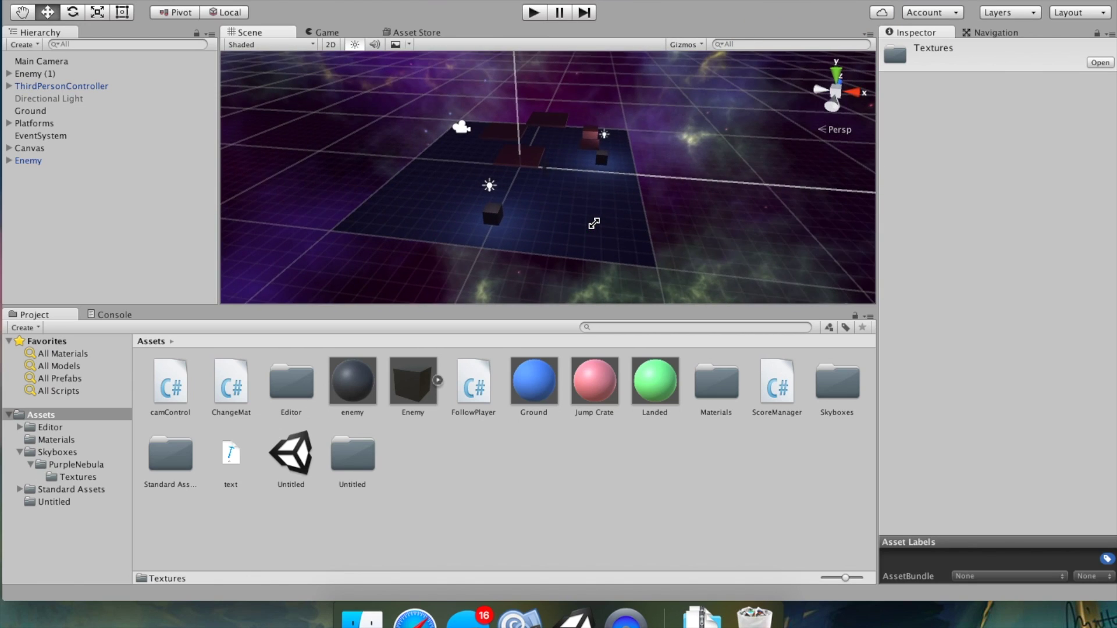
left_click(745, 178)
left_click(531, 14)
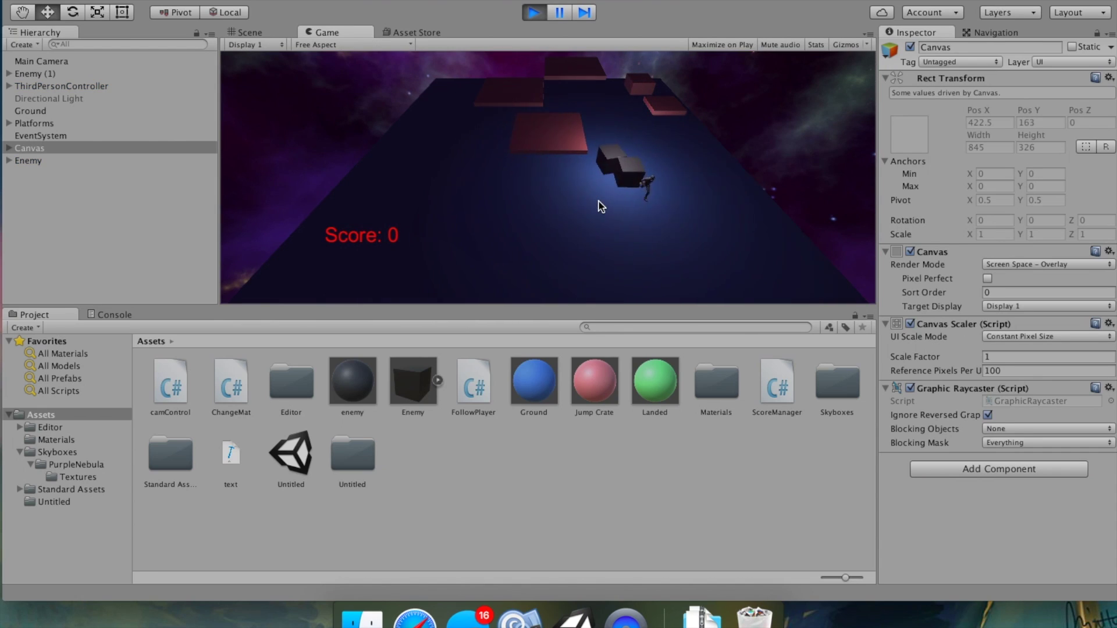
key("Up")
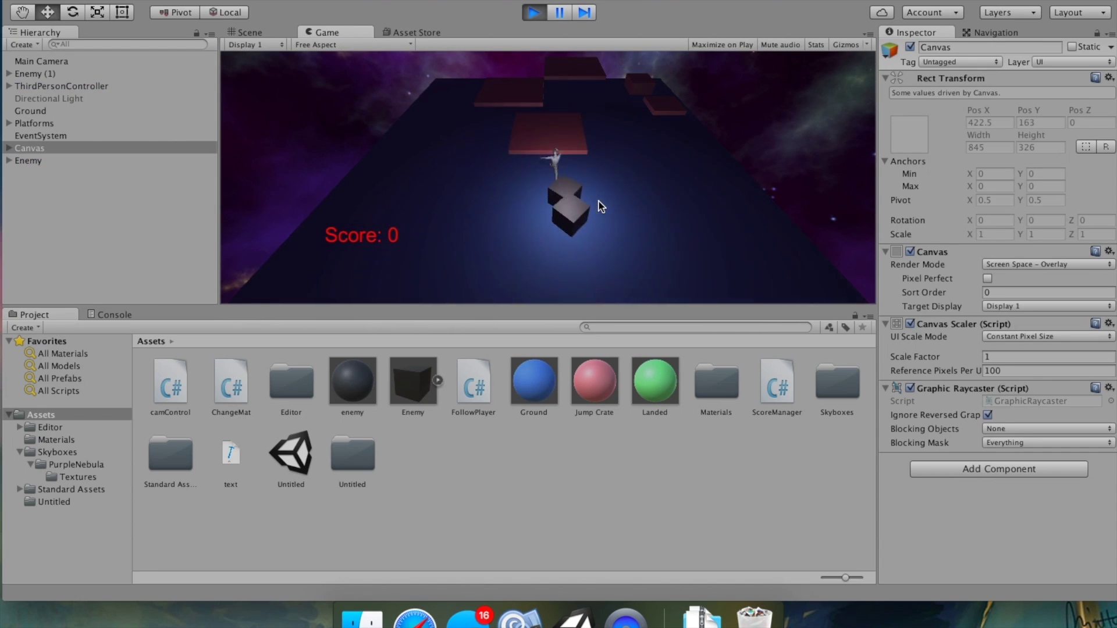
key("space")
key("Down")
key("Up")
key("Up")
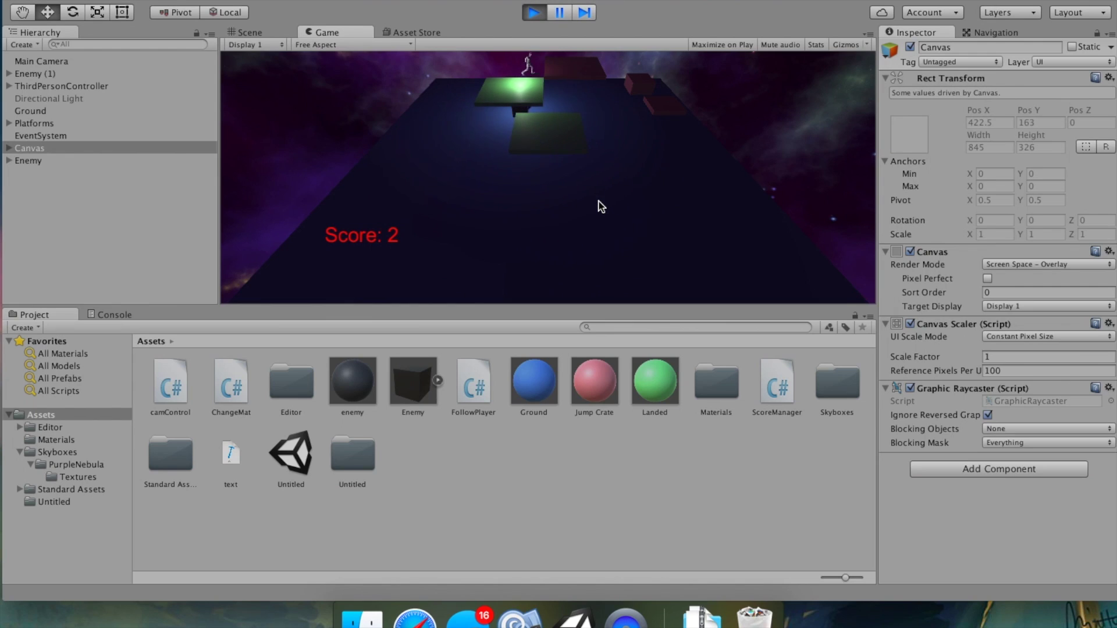
left_click(525, 15)
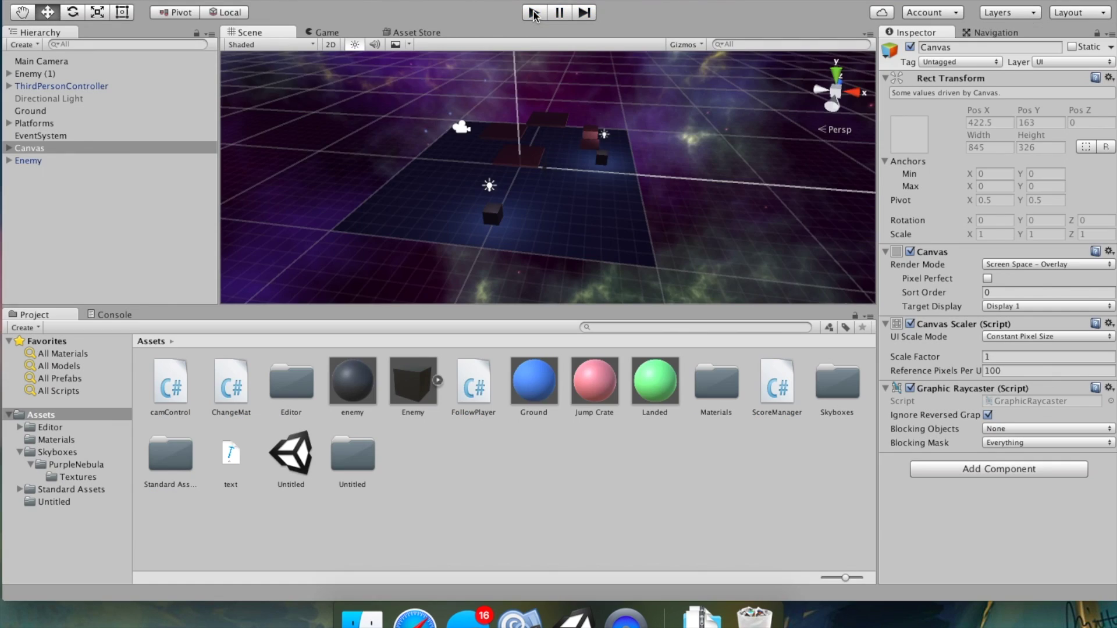
Step: Enable the Directional Light object in the scene
left_click(47, 99)
key("f")
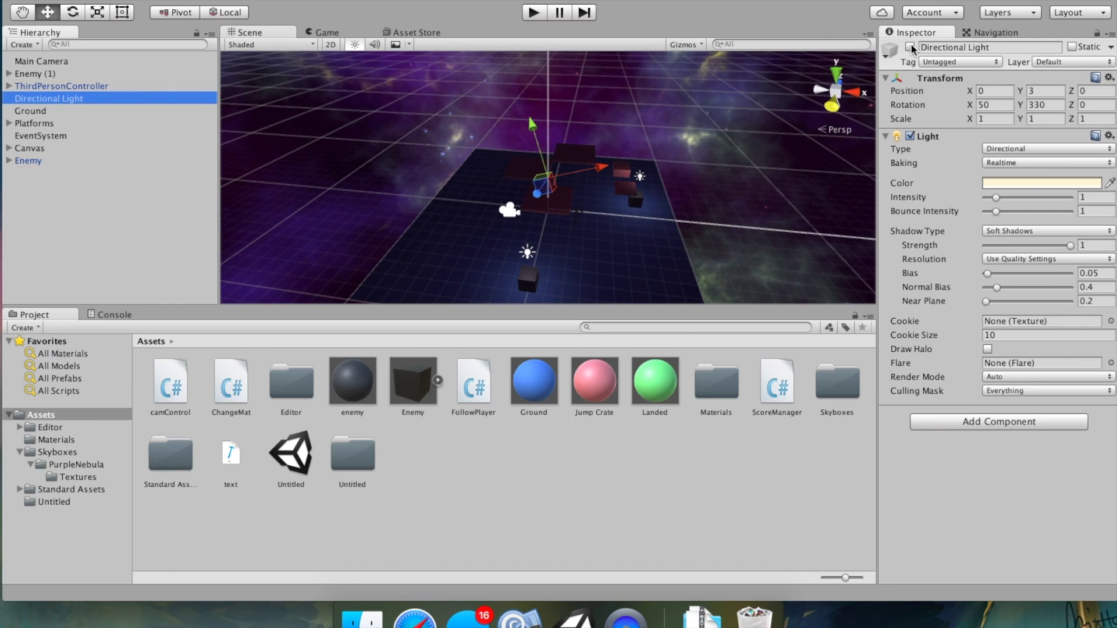
left_click(911, 47)
Step: Run the game with the directional light on, move the character around the ground, and stop the run
left_click(532, 14)
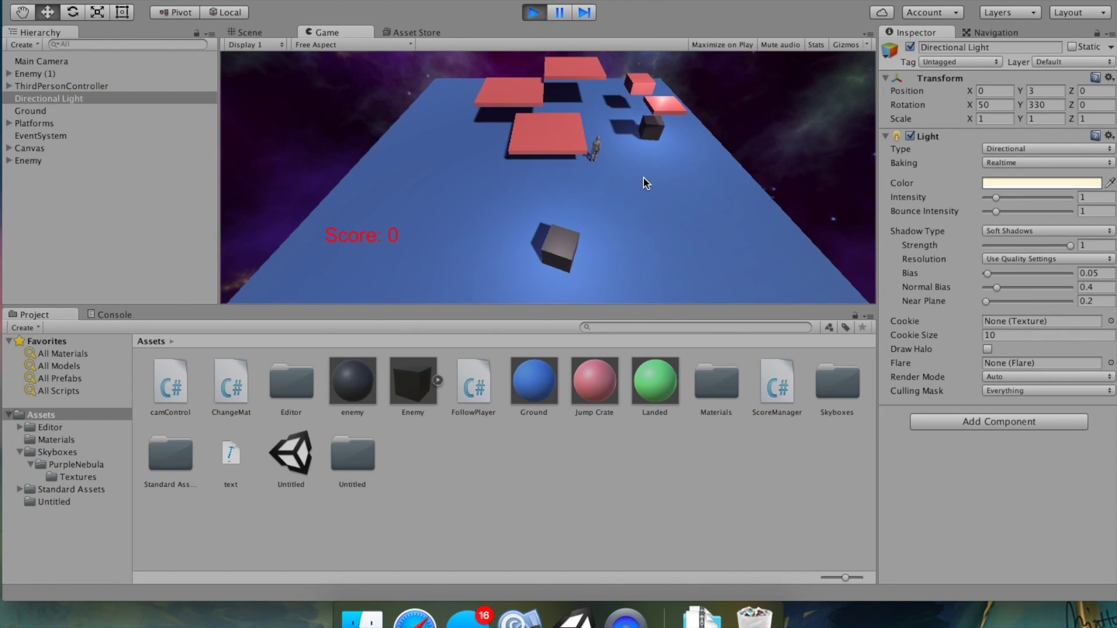
key("Right")
key("Down")
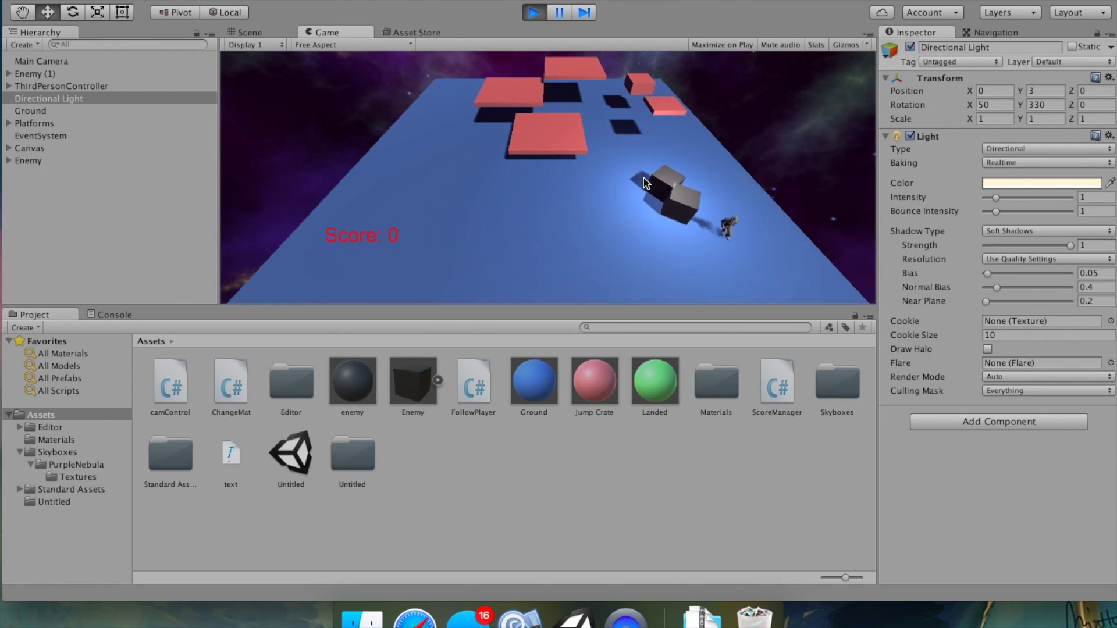
left_click(534, 14)
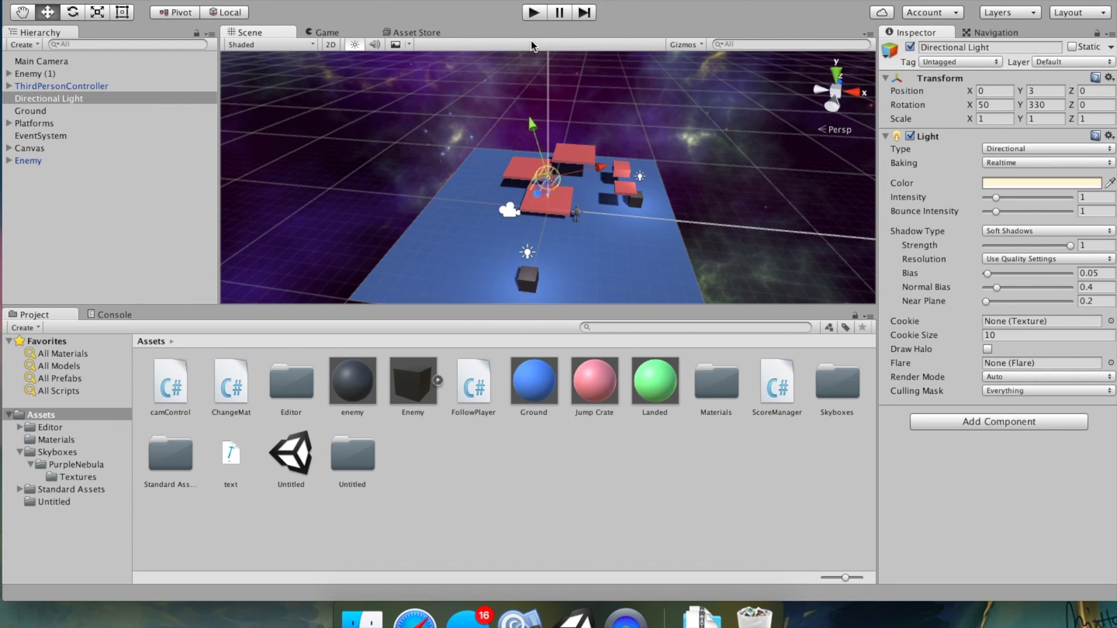
scroll(631, 110, "up", 5)
scroll(633, 113, "down", 3)
scroll(633, 113, "down", 4)
scroll(579, 254, "up", 4)
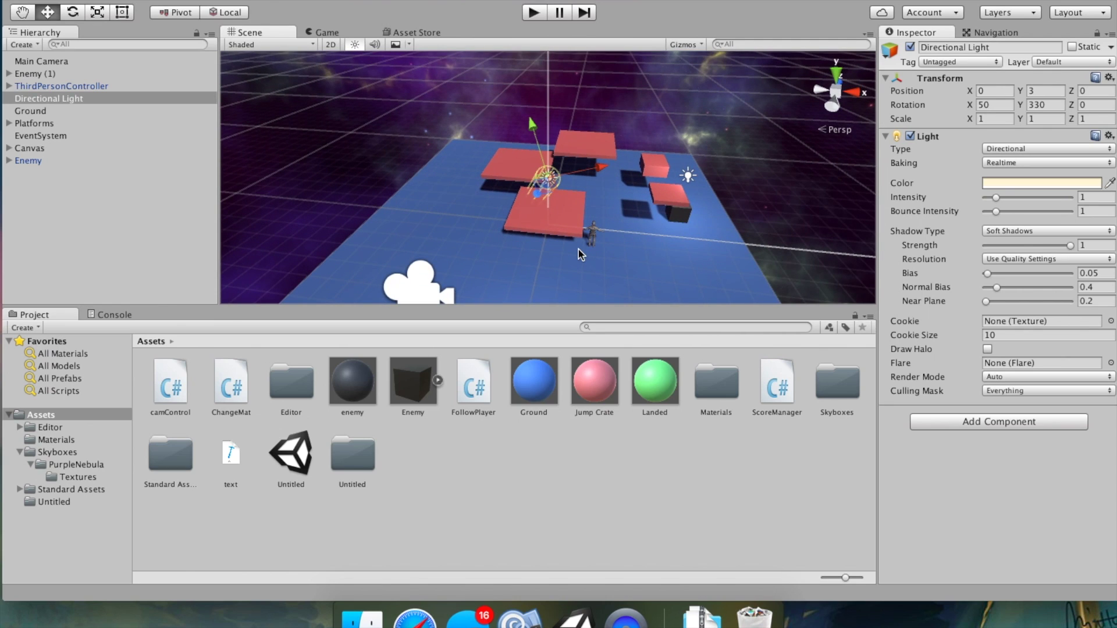
left_click_drag(581, 244, 602, 198, "alt")
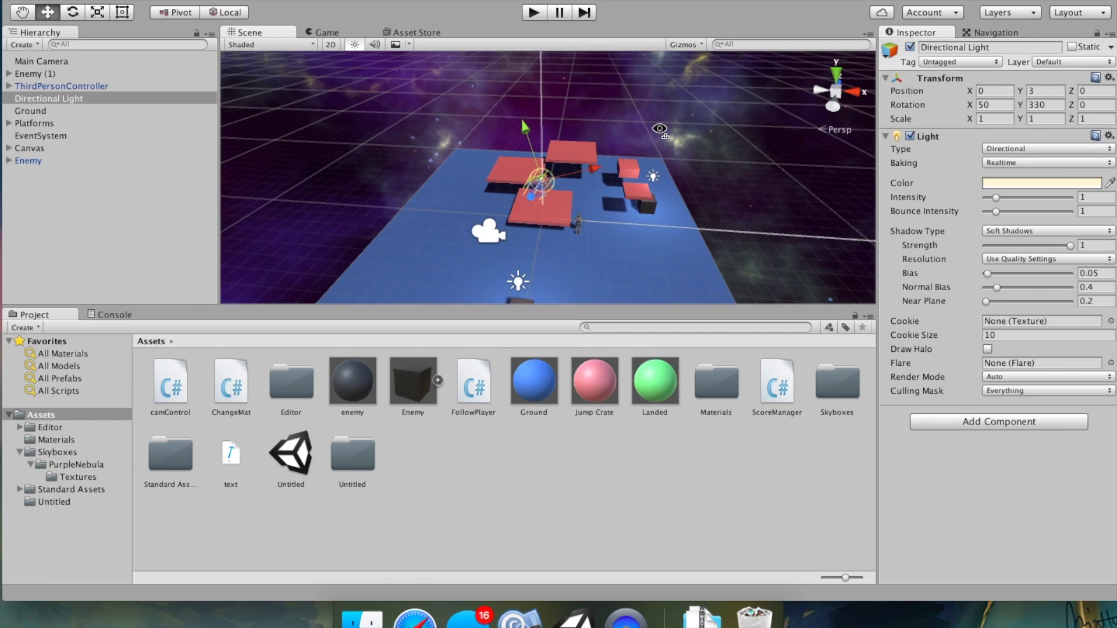
scroll(659, 129, "up", 3)
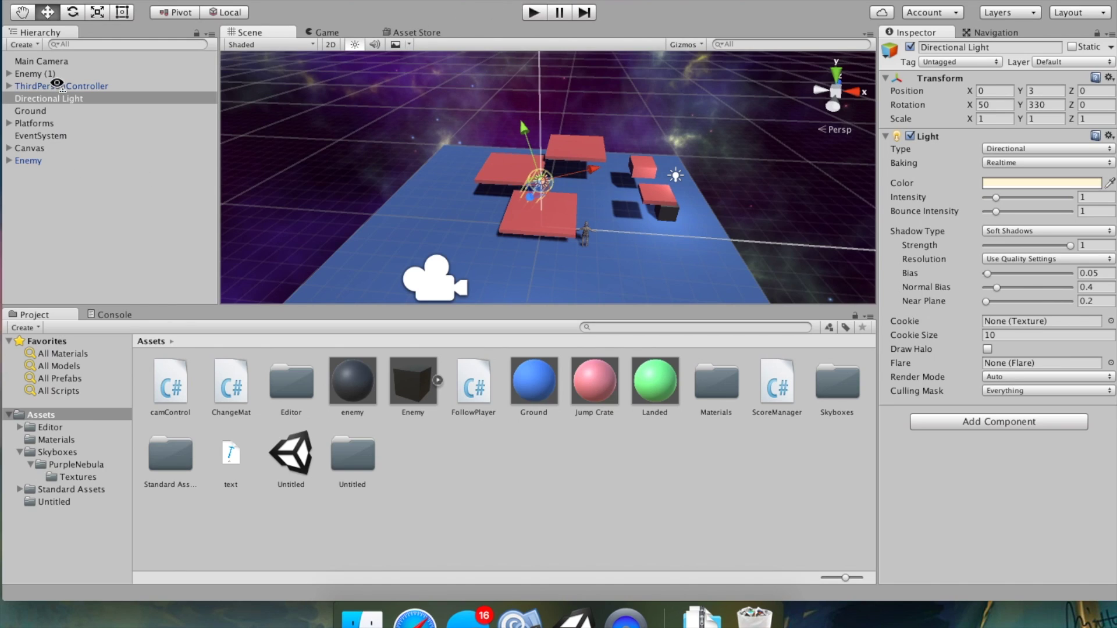
left_click(352, 143)
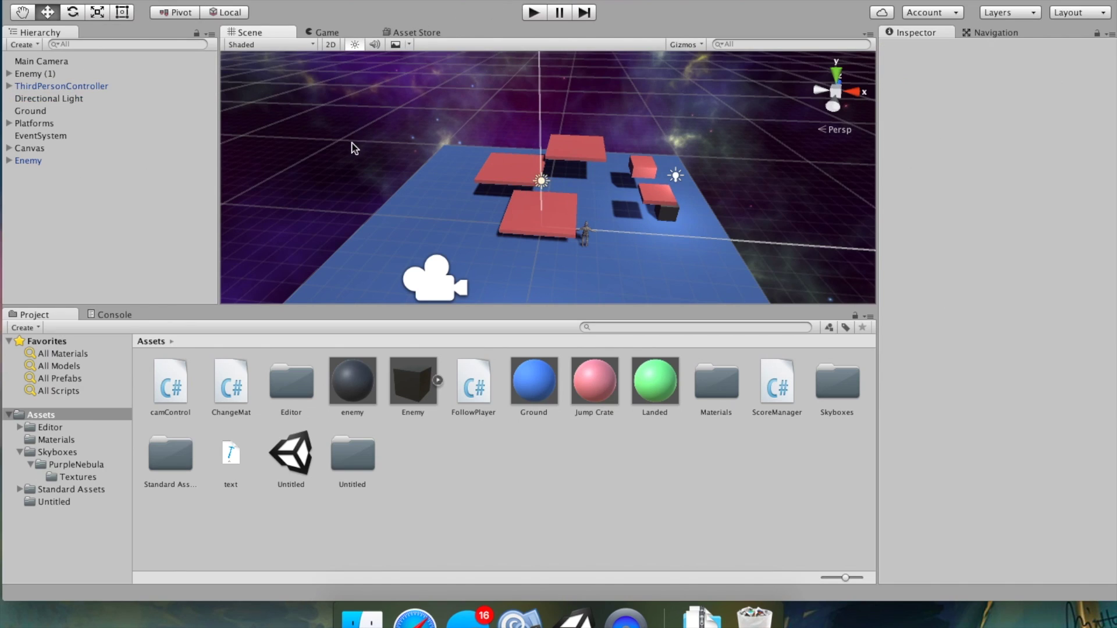
scroll(388, 165, "down", 5)
scroll(388, 165, "up", 5)
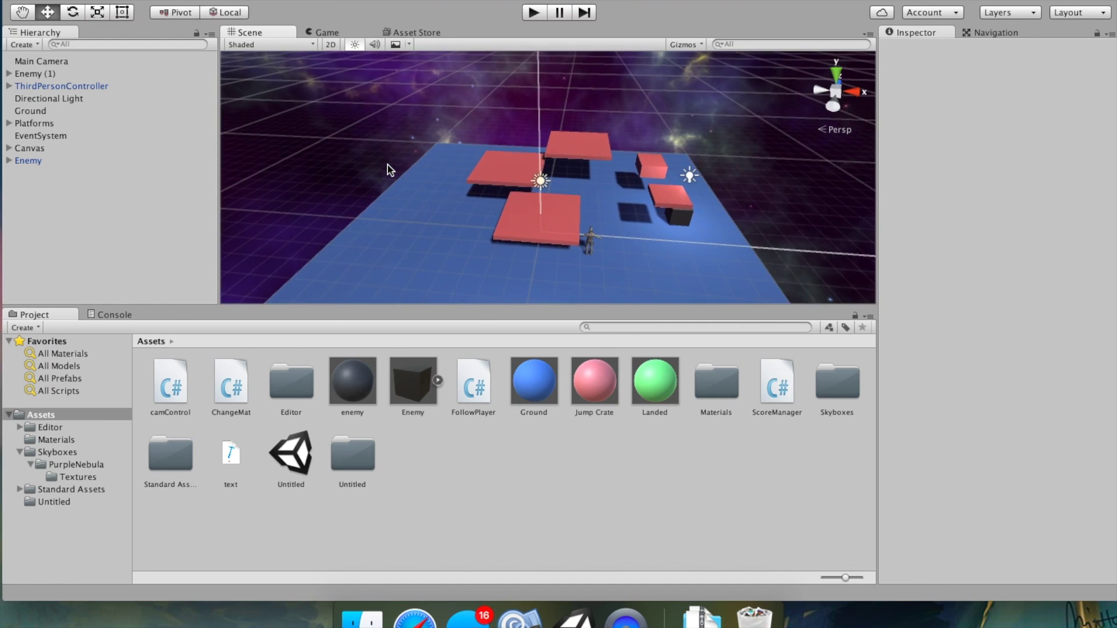
scroll(387, 166, "down", 1)
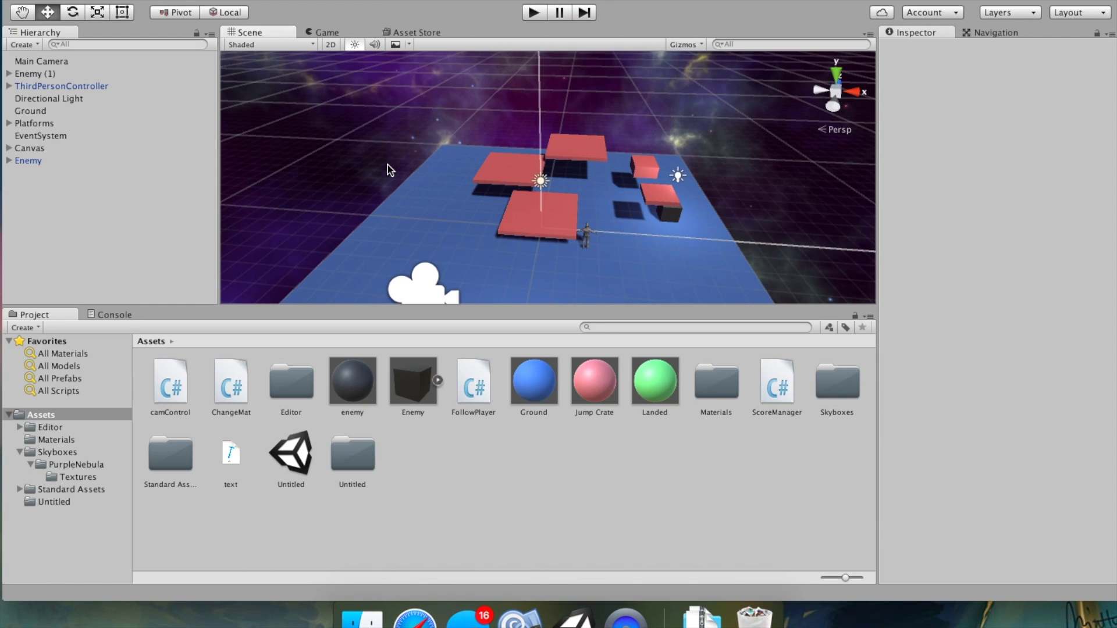
scroll(384, 261, "up", 5)
scroll(384, 261, "down", 3)
scroll(384, 261, "down", 1)
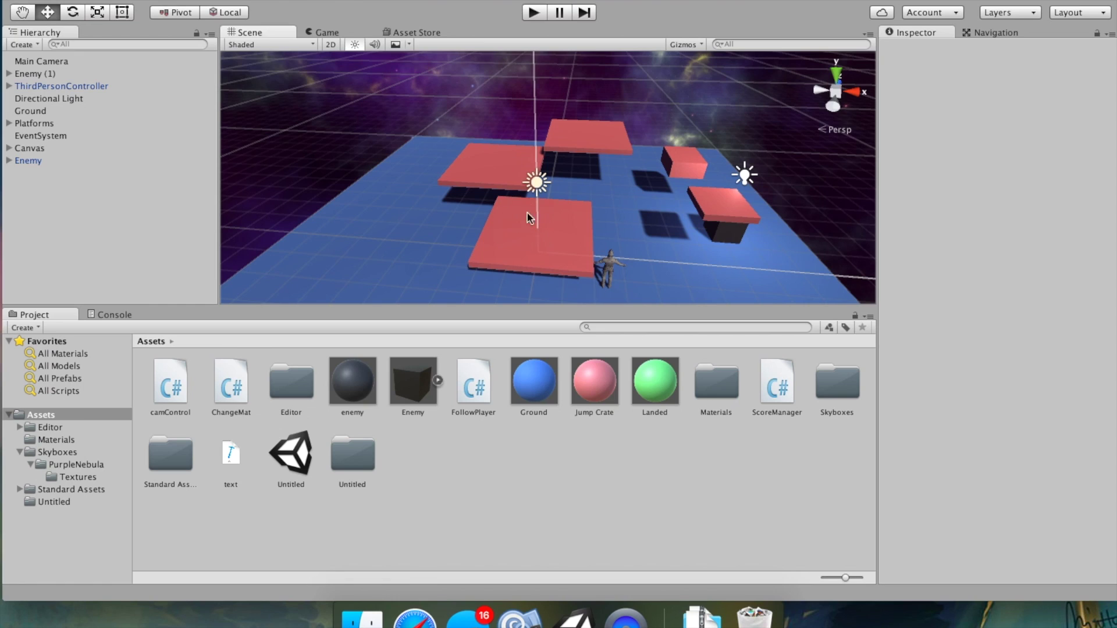
scroll(547, 185, "down", 4)
scroll(547, 185, "up", 4)
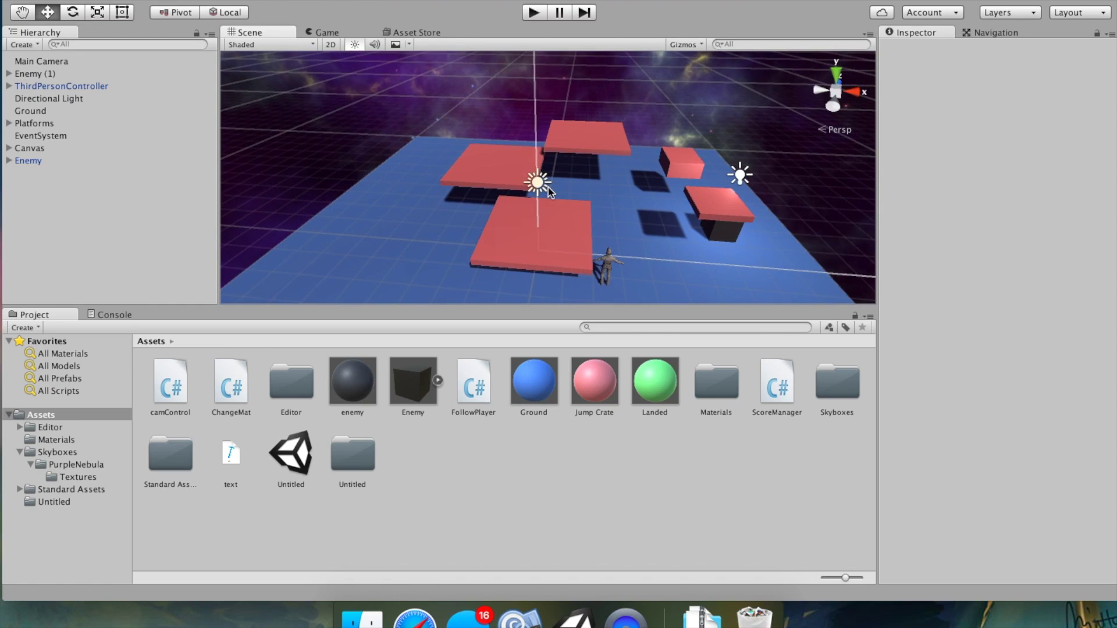
Step: Select Platform (2), the small platform above the enemy cube, in the Platforms group
left_click(719, 199)
left_click(703, 210)
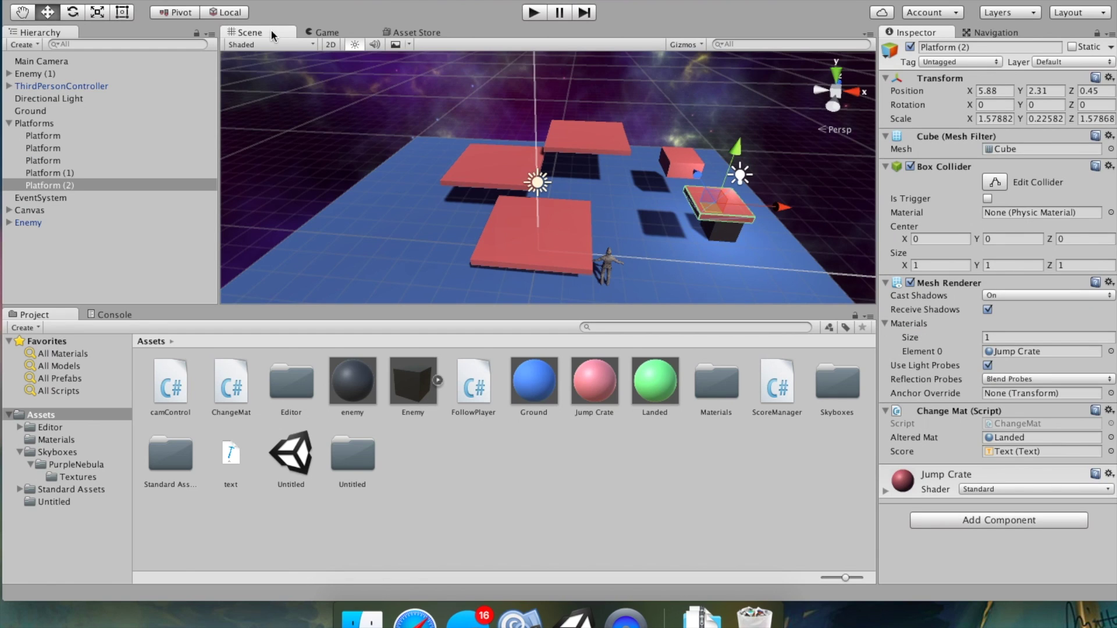
scroll(664, 175, "down", 5)
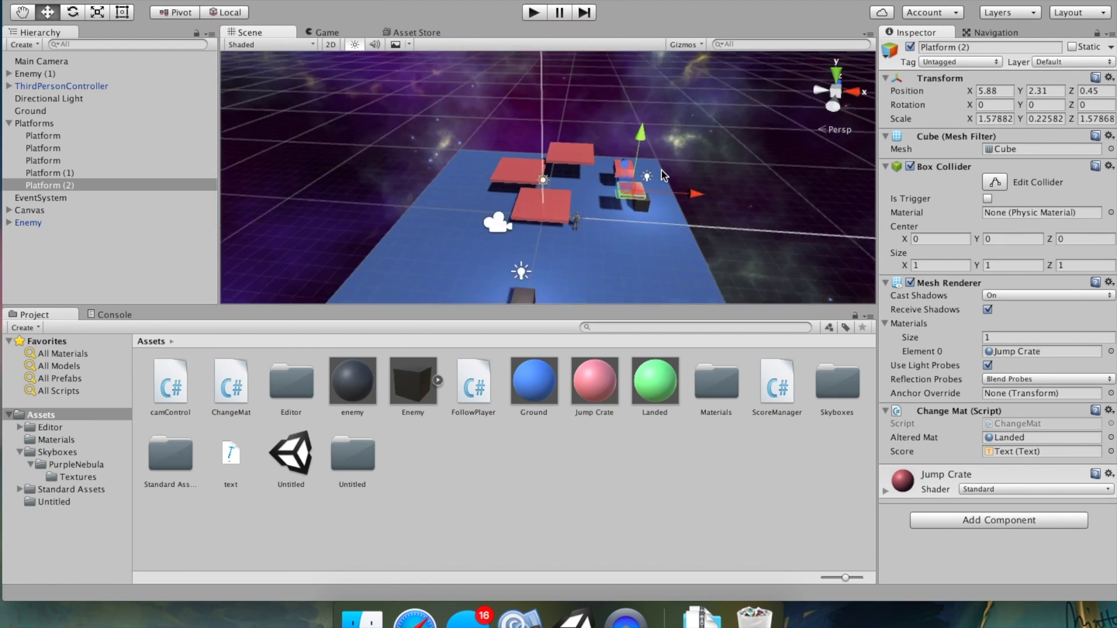
scroll(663, 175, "down", 3)
scroll(601, 237, "up", 5)
left_click_drag(654, 239, 773, 250, "alt")
scroll(552, 146, "up", 3)
scroll(552, 146, "down", 3)
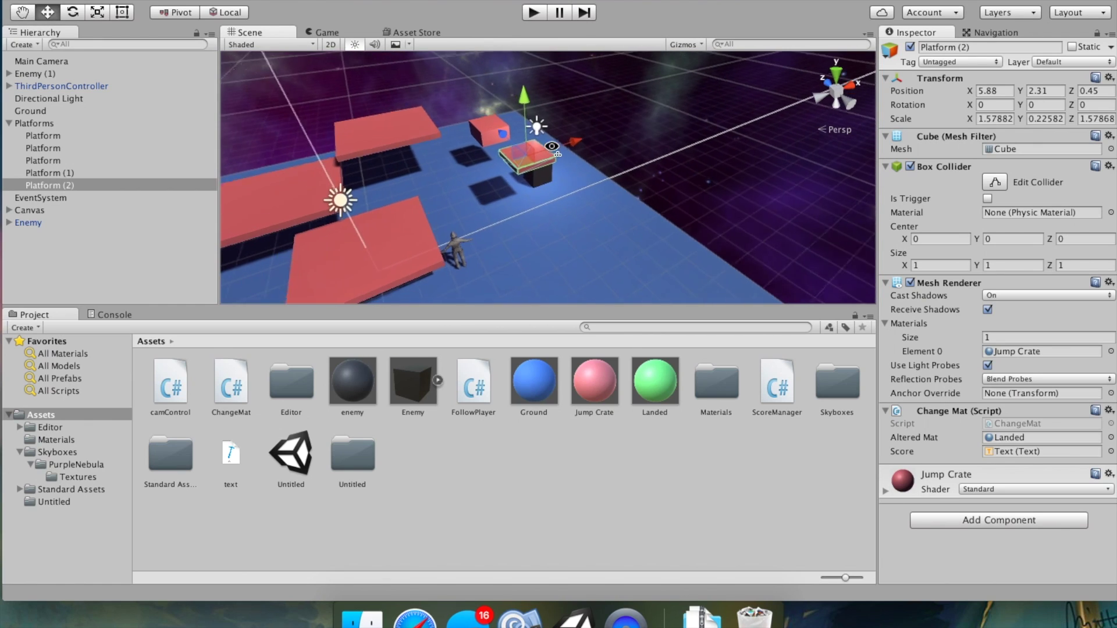
left_click(90, 184)
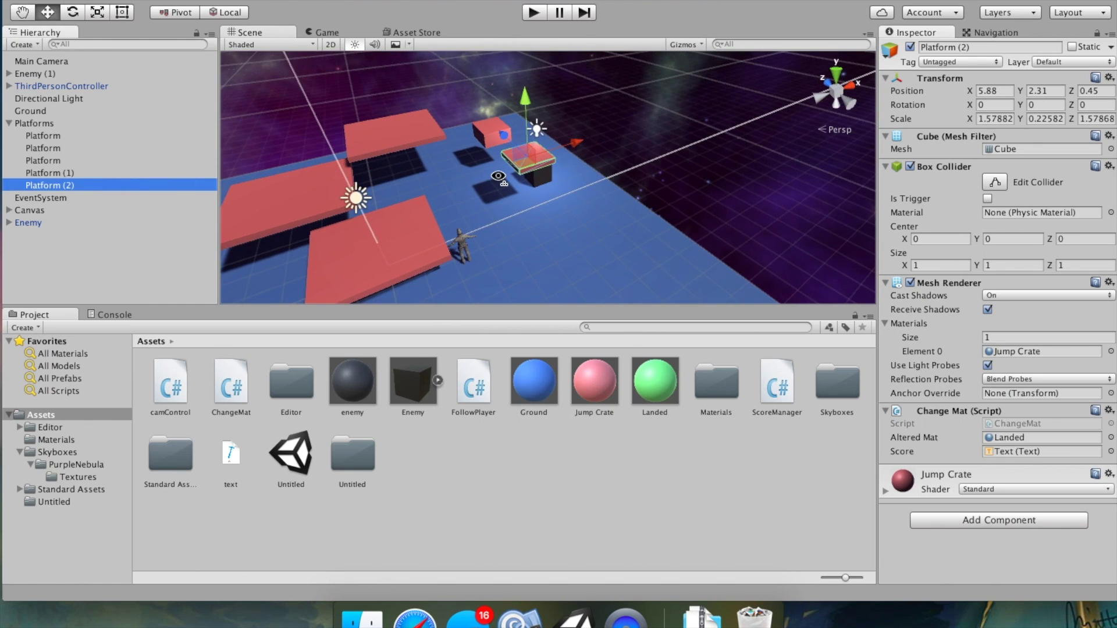
Step: Open the Animation window for Platform (2), dock it beside the Scene view and widen it
left_click(489, 1)
mouse_move(442, 1)
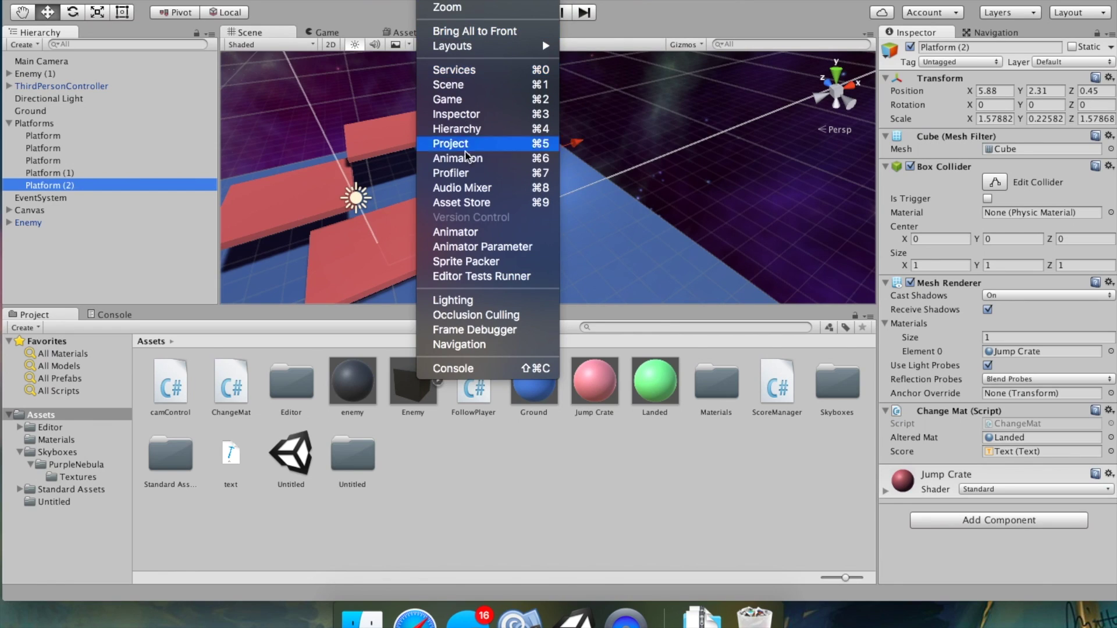
left_click(523, 158)
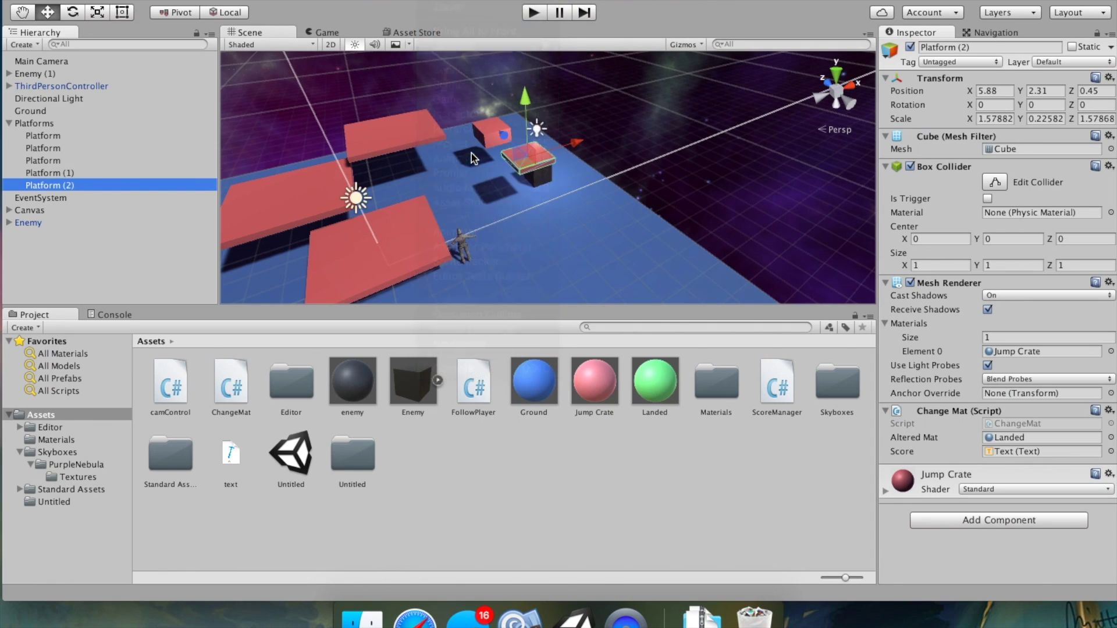
left_click_drag(843, 318, 710, 128)
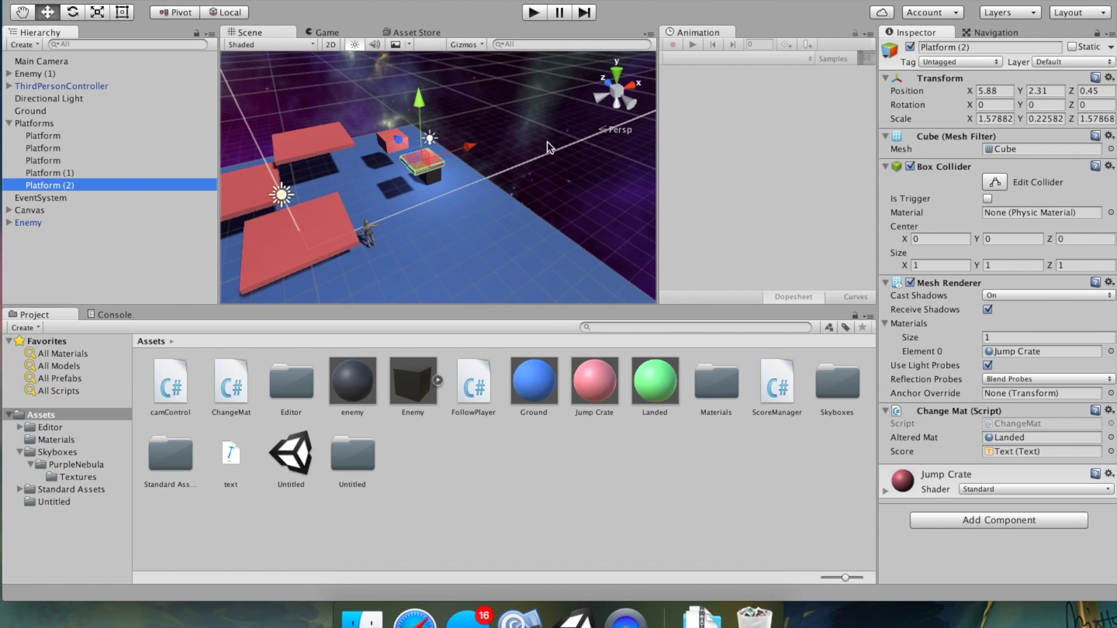
left_click_drag(658, 125, 533, 121)
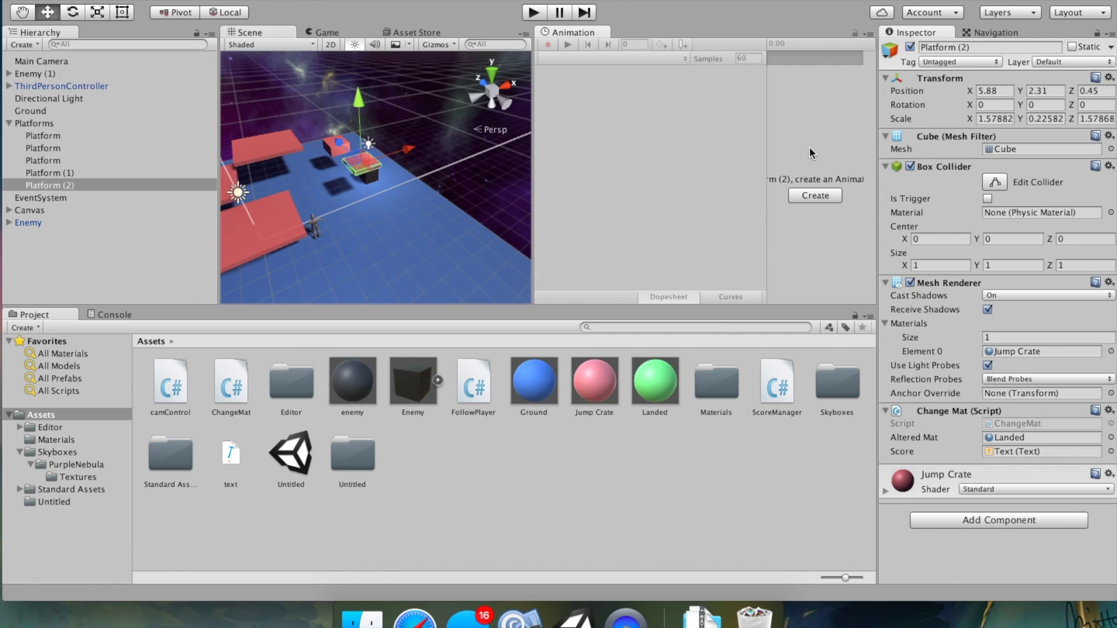
Step: Widen the Animation panel and create an animation clip for Platform (2), saved in Assets as platformMove
left_click_drag(531, 184, 491, 180)
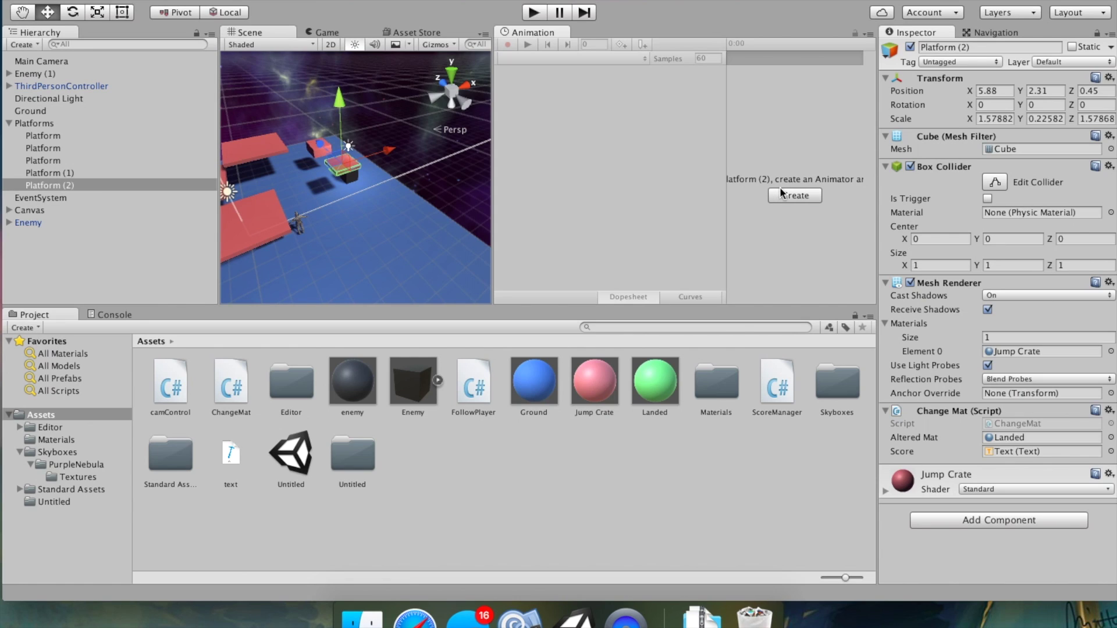
left_click_drag(491, 120, 494, 180)
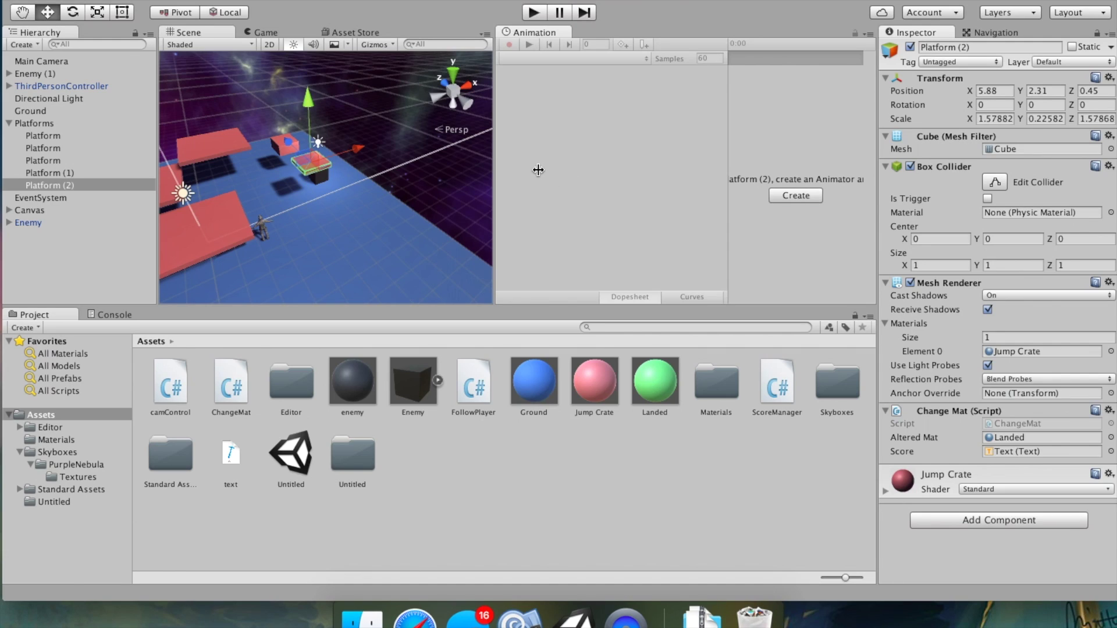
left_click(795, 197)
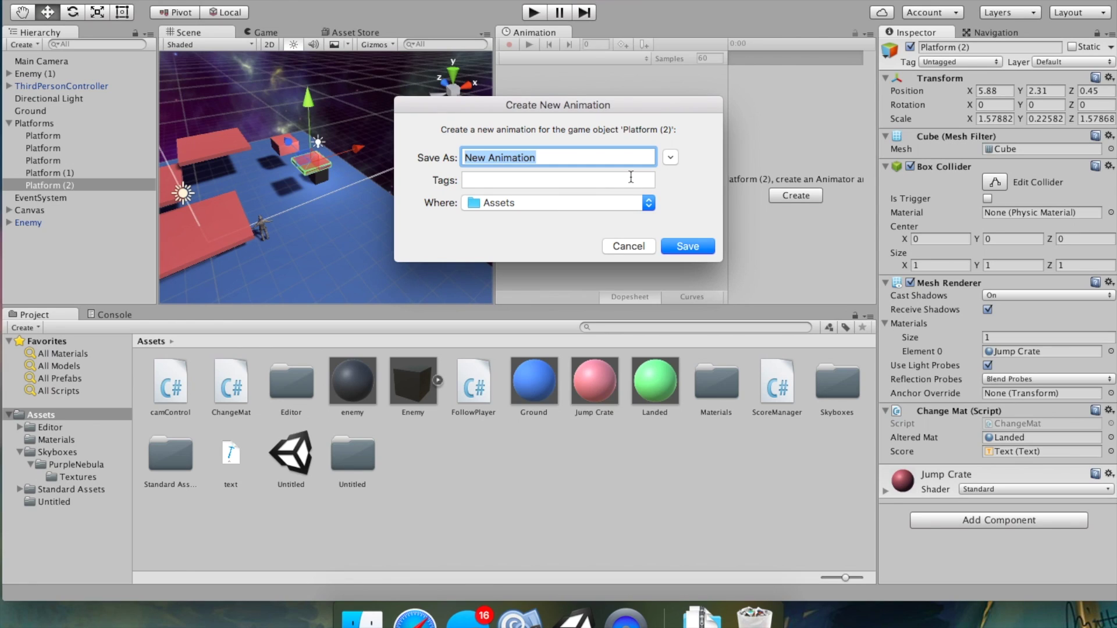
type("platf")
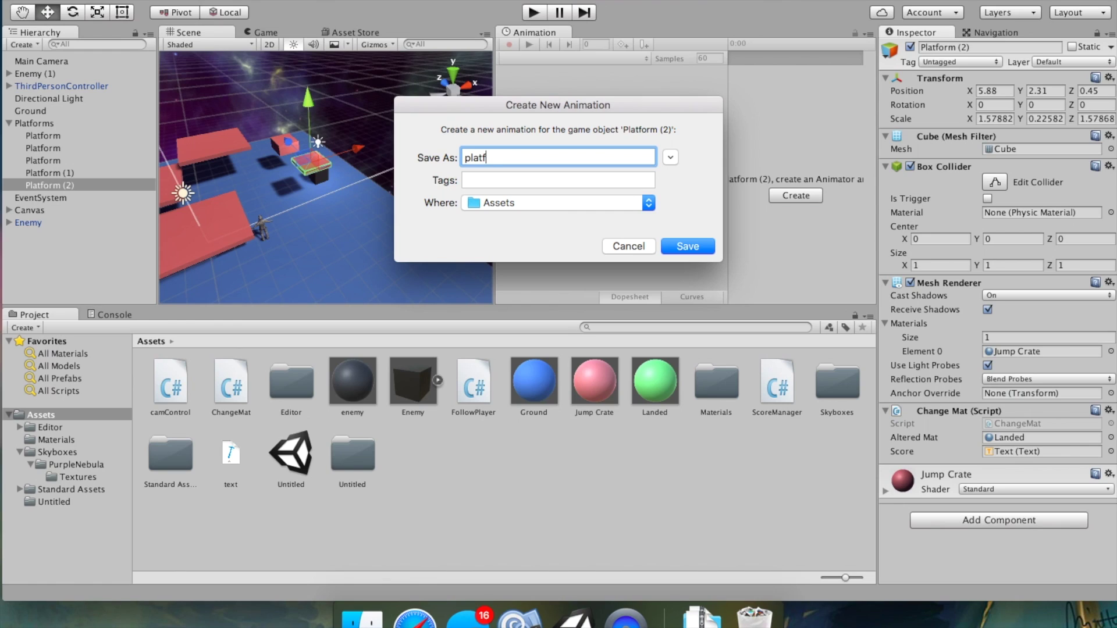
type("ormMove")
key("Return")
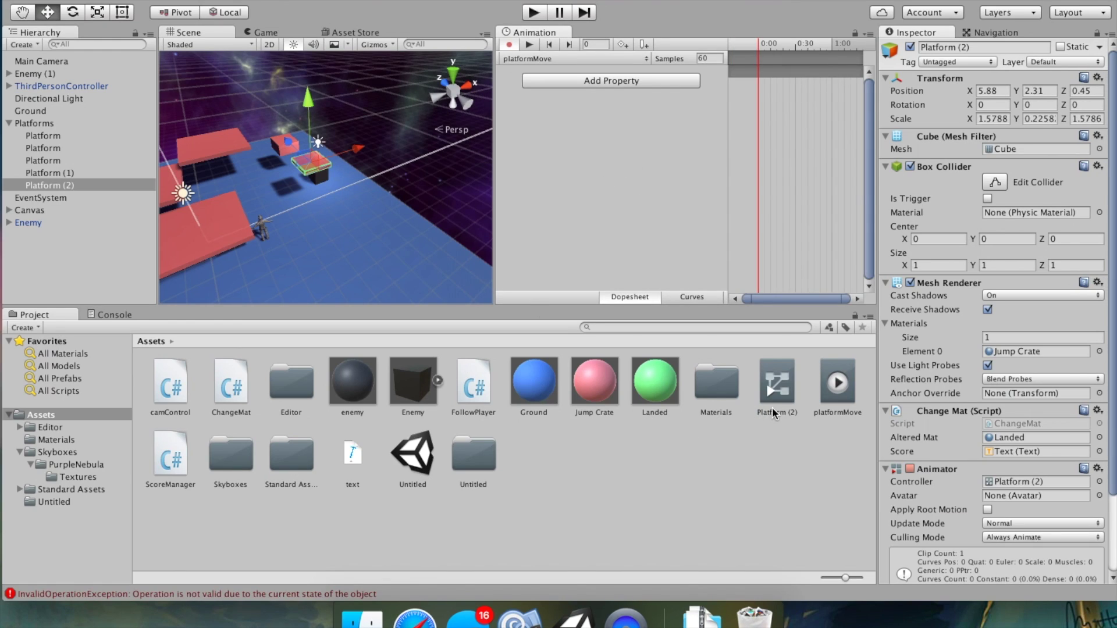
Step: Examine the new Platform (2) controller asset, the platformMove clip asset and the list of available clips
left_click(778, 391)
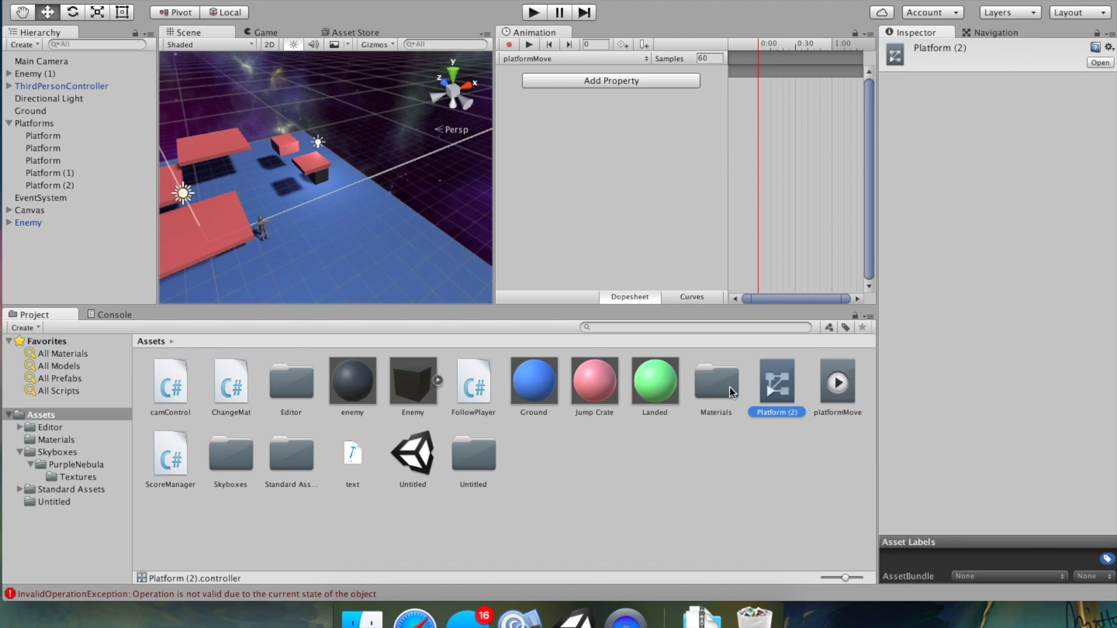
left_click(838, 387)
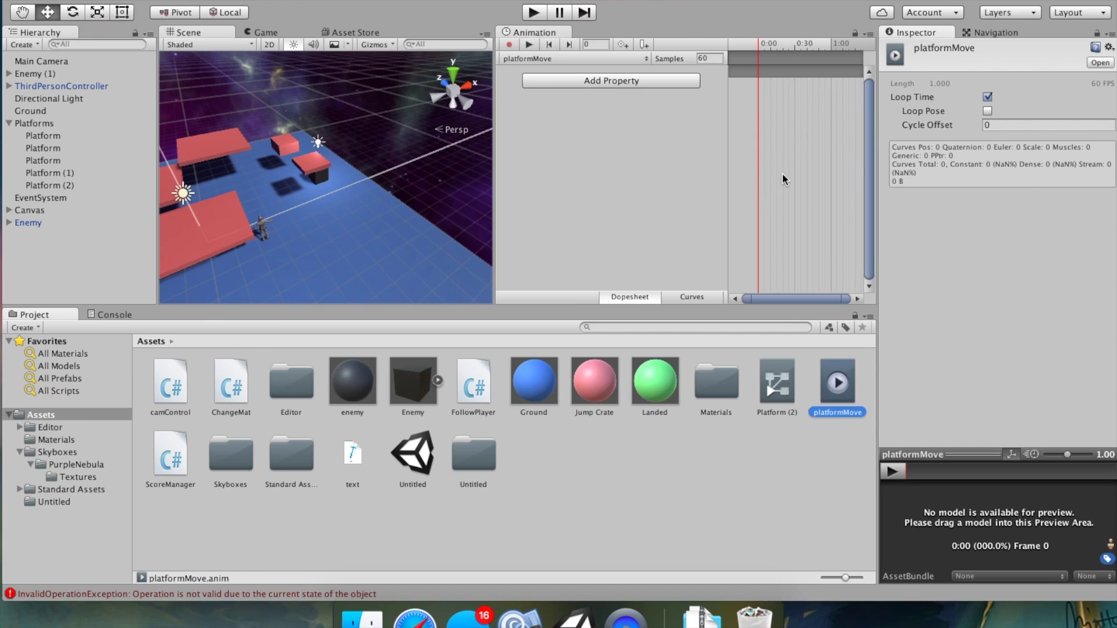
left_click(593, 59)
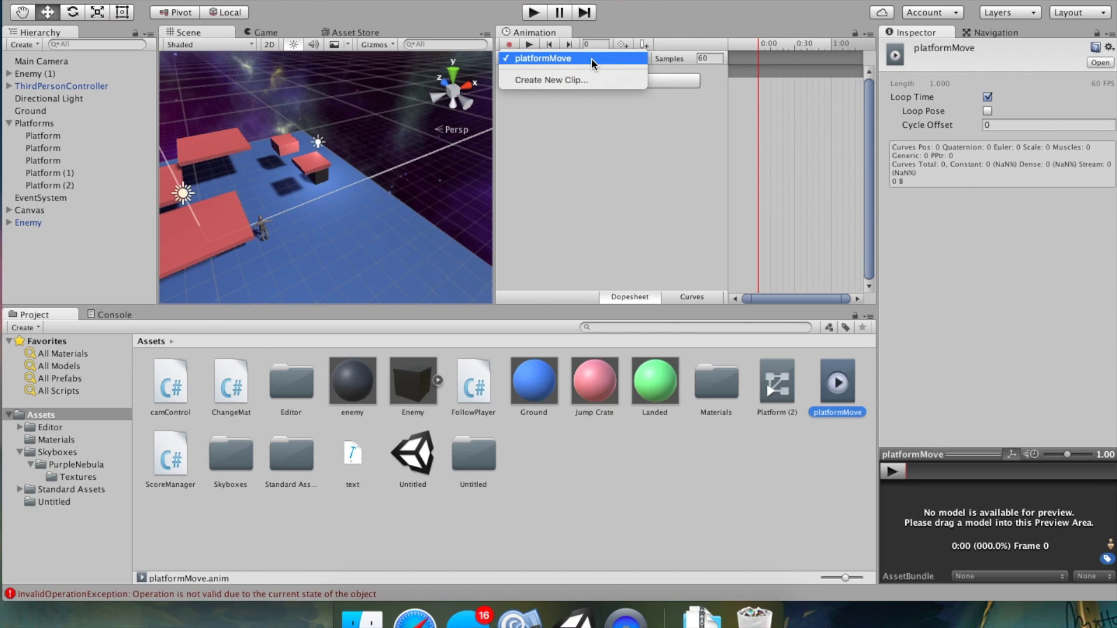
left_click(550, 59)
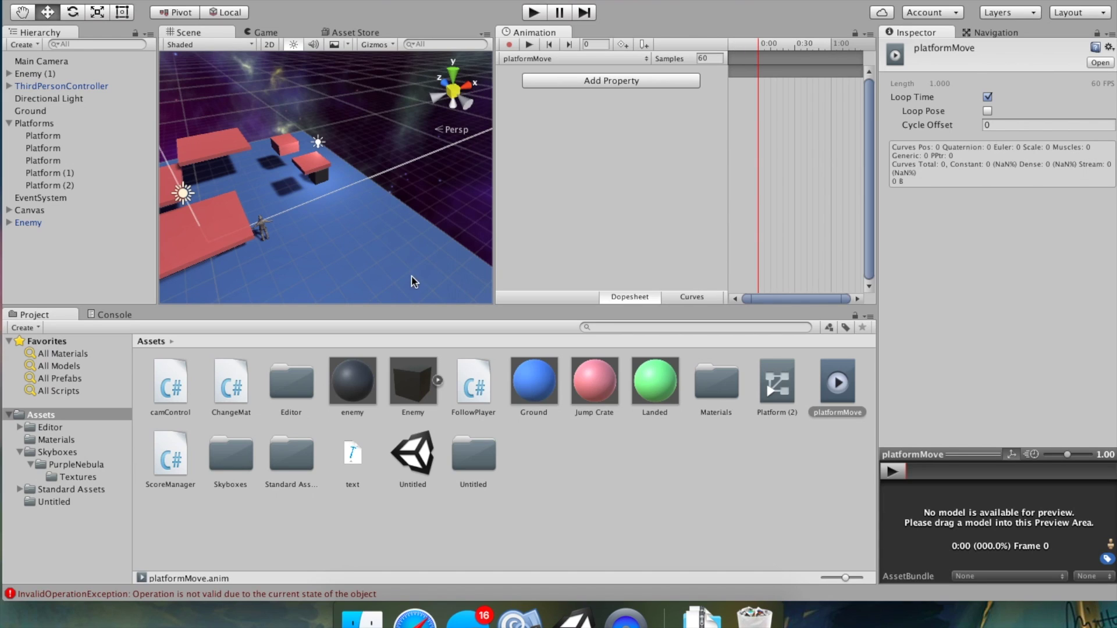
Step: Reselect Platform (2) and record its starting position keyframe at frame 0, with the platform shifted to about Z 0.11
left_click(313, 165)
left_click(313, 165)
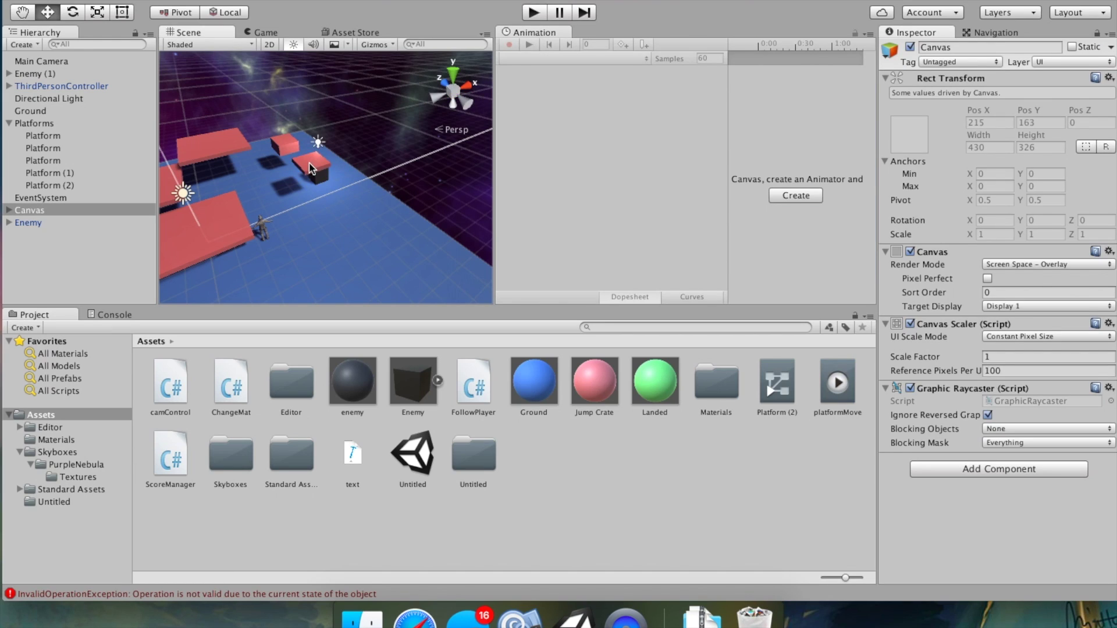
left_click(311, 169)
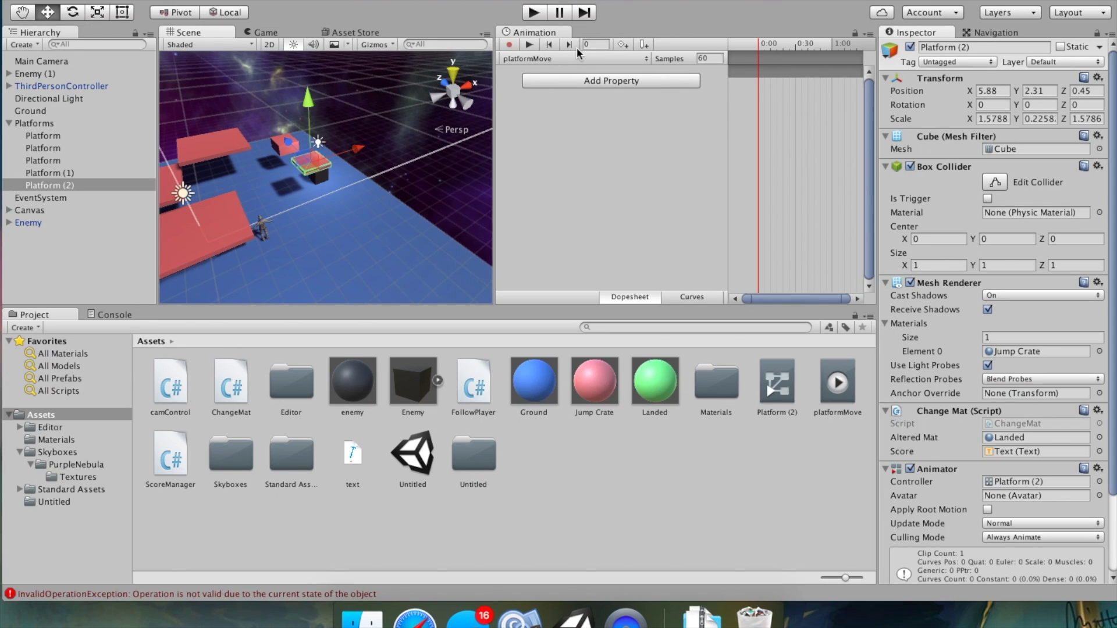
left_click(509, 44)
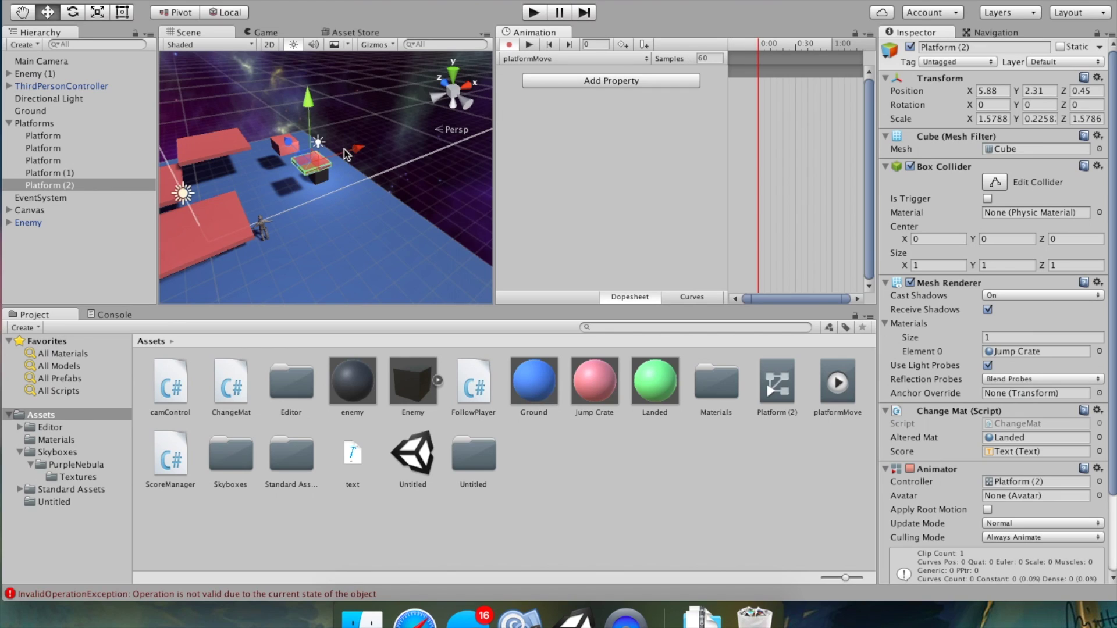
left_click(287, 142)
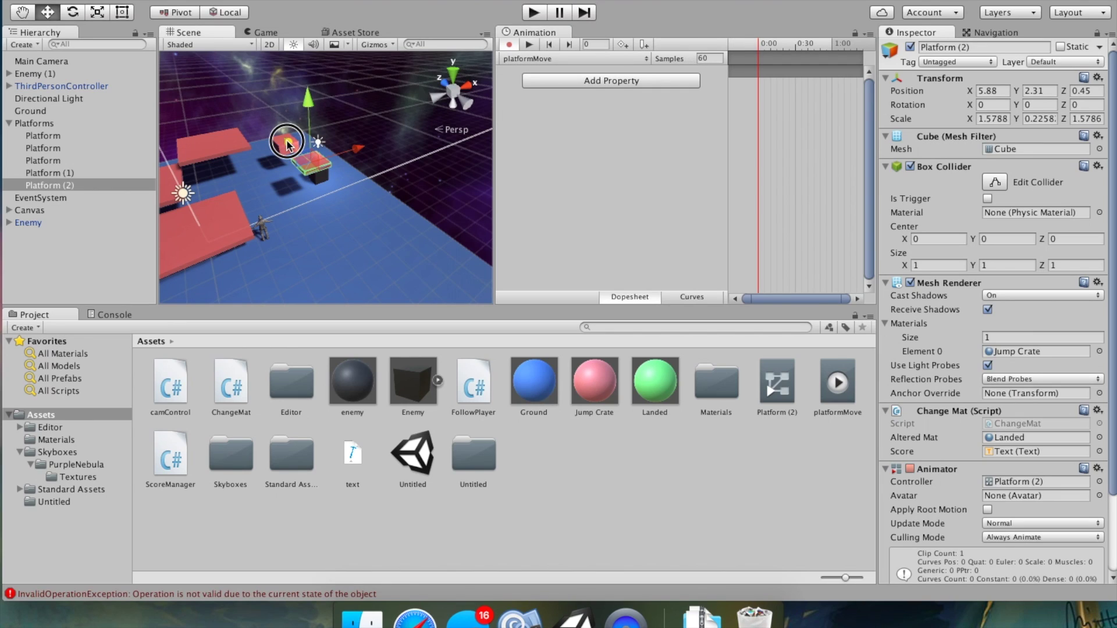
left_click_drag(286, 141, 290, 145)
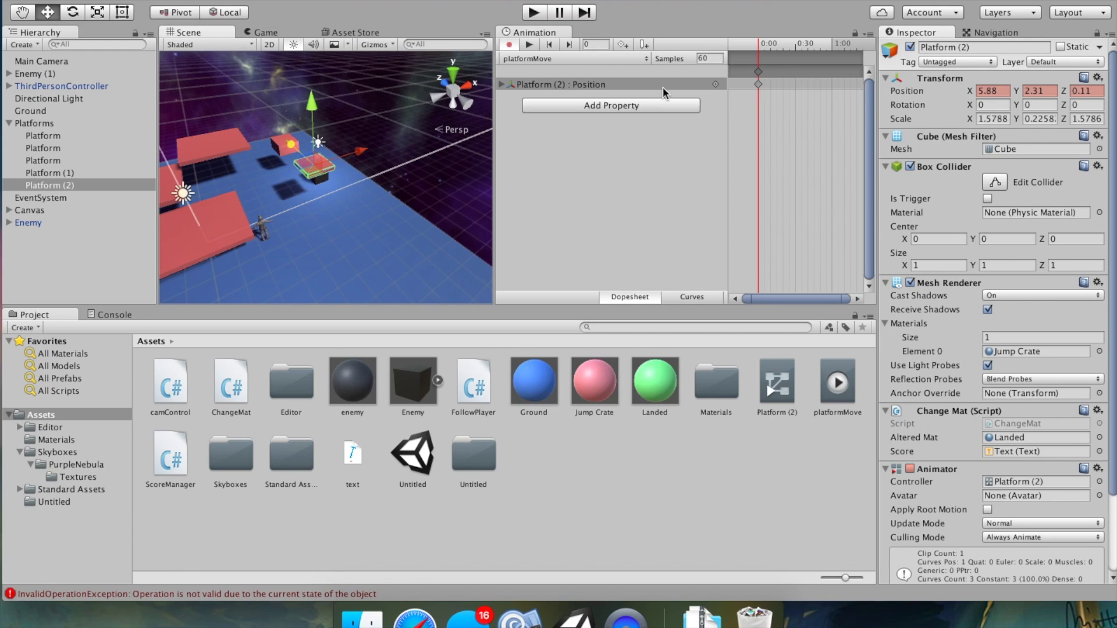
left_click(758, 72)
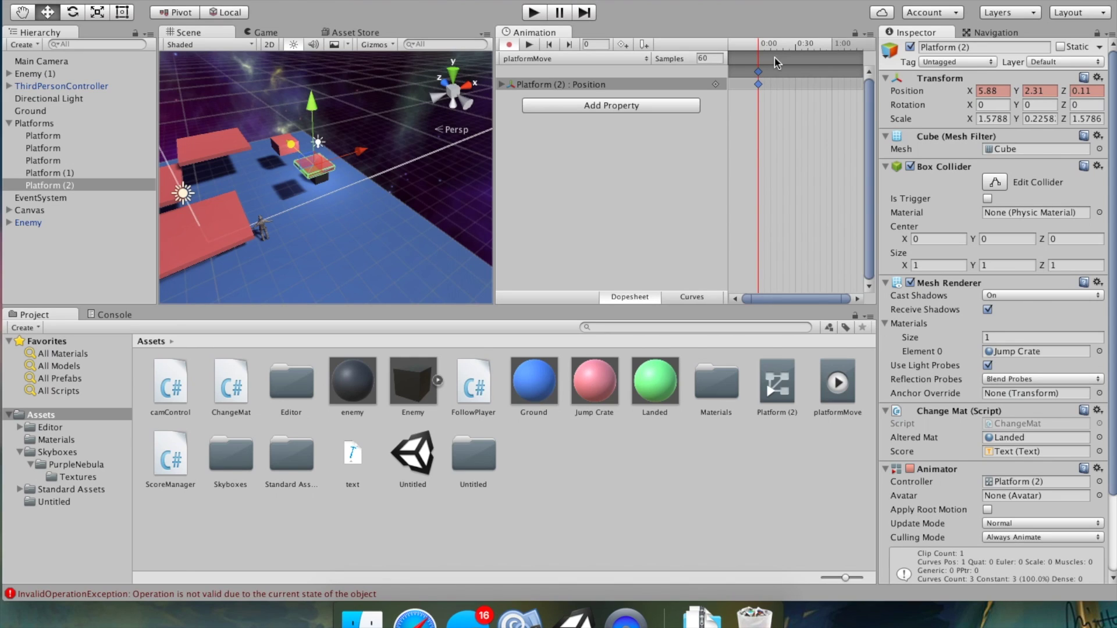
Step: Record a second position keyframe at about frame 118 with Platform (2) moved away from the enemy cube to about Z -6.91
left_click_drag(773, 45, 745, 29)
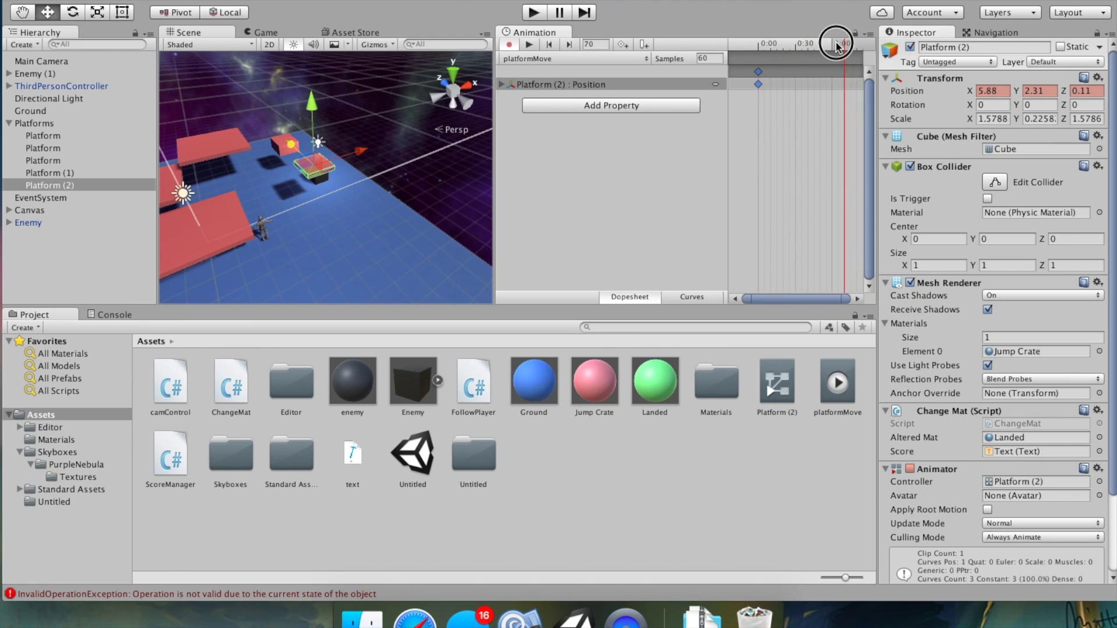
scroll(799, 215, "down", 4)
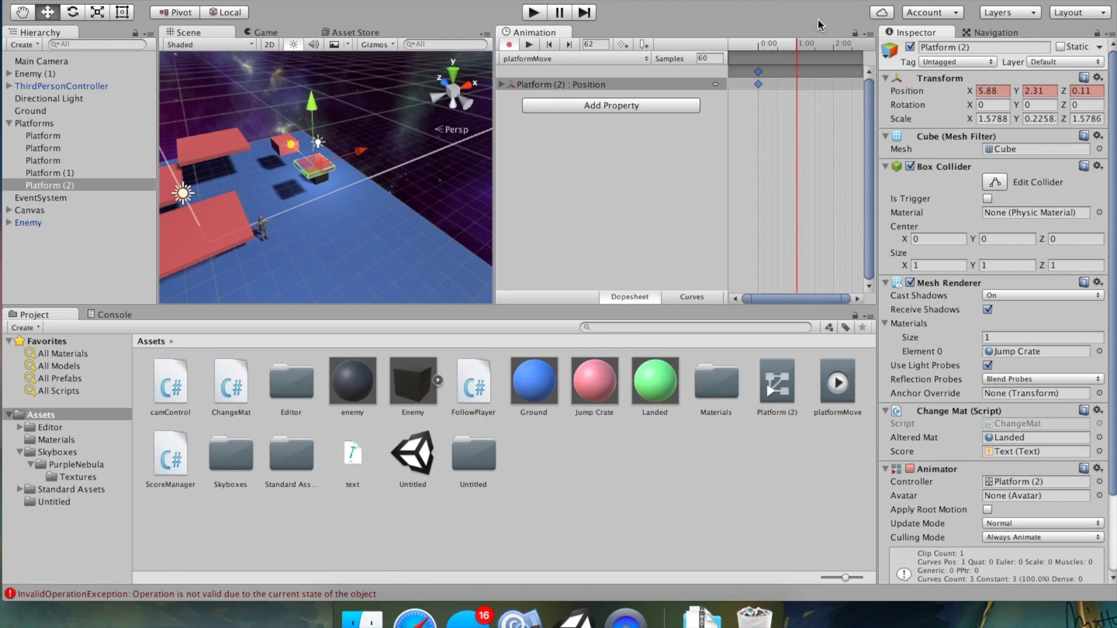
scroll(801, 124, "down", 3)
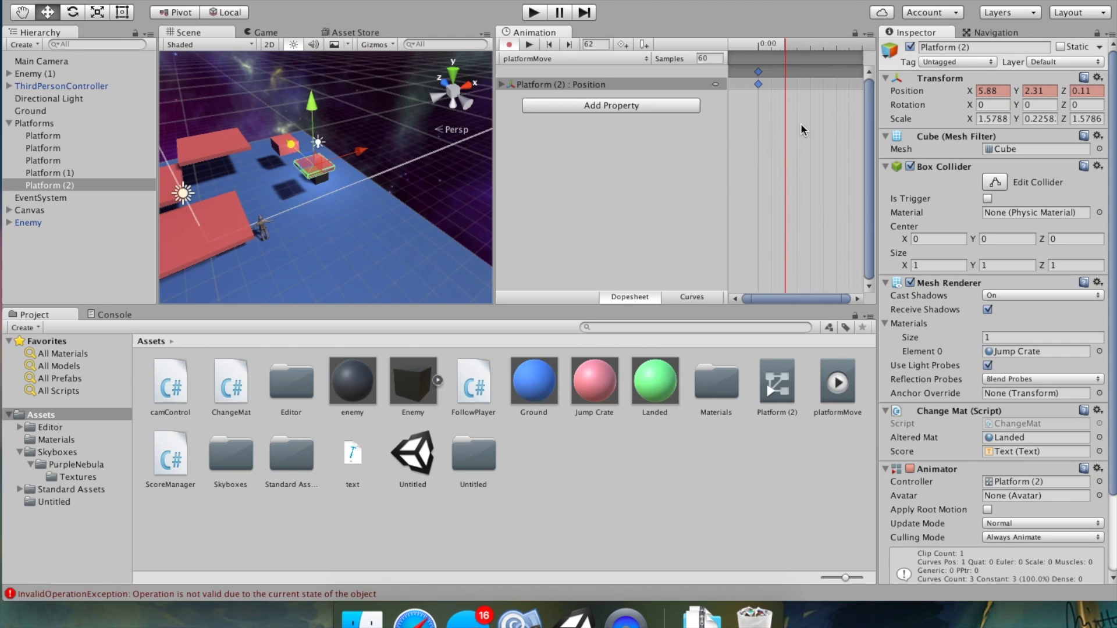
scroll(800, 123, "up", 1)
left_click_drag(795, 47, 811, 21)
left_click_drag(291, 141, 365, 211)
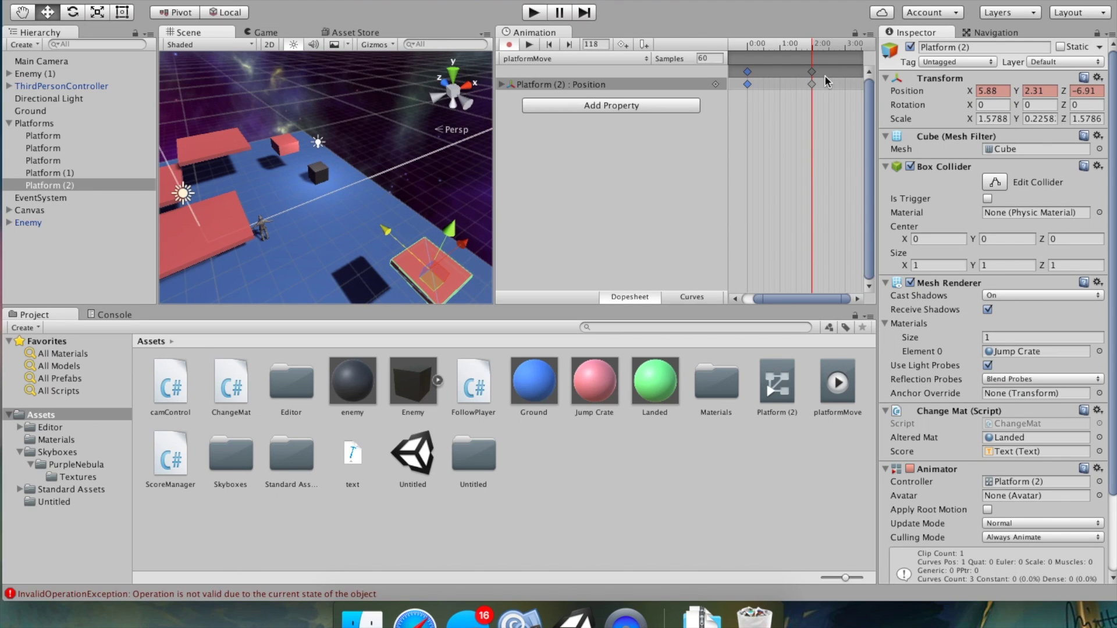
Step: Scrub through the platformMove animation and play it back to check the platform's outward movement
left_click(813, 49)
left_click_drag(813, 49, 744, 32)
left_click(528, 44)
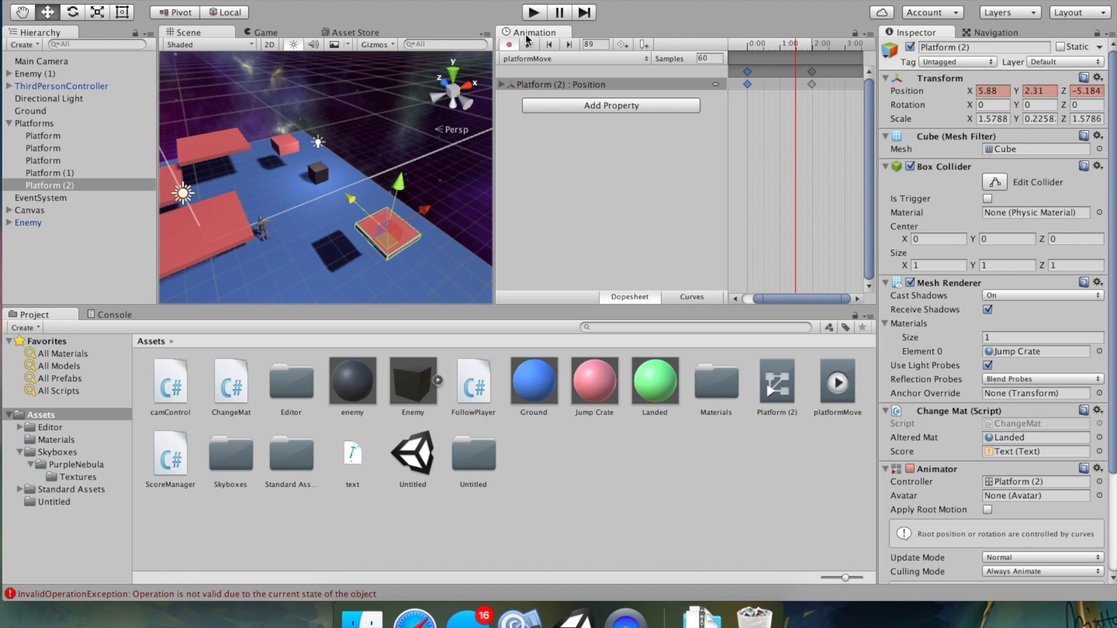
Step: Duplicate the starting position keyframe and place the copy at frame 2, beside the original
scroll(819, 110, "down", 3)
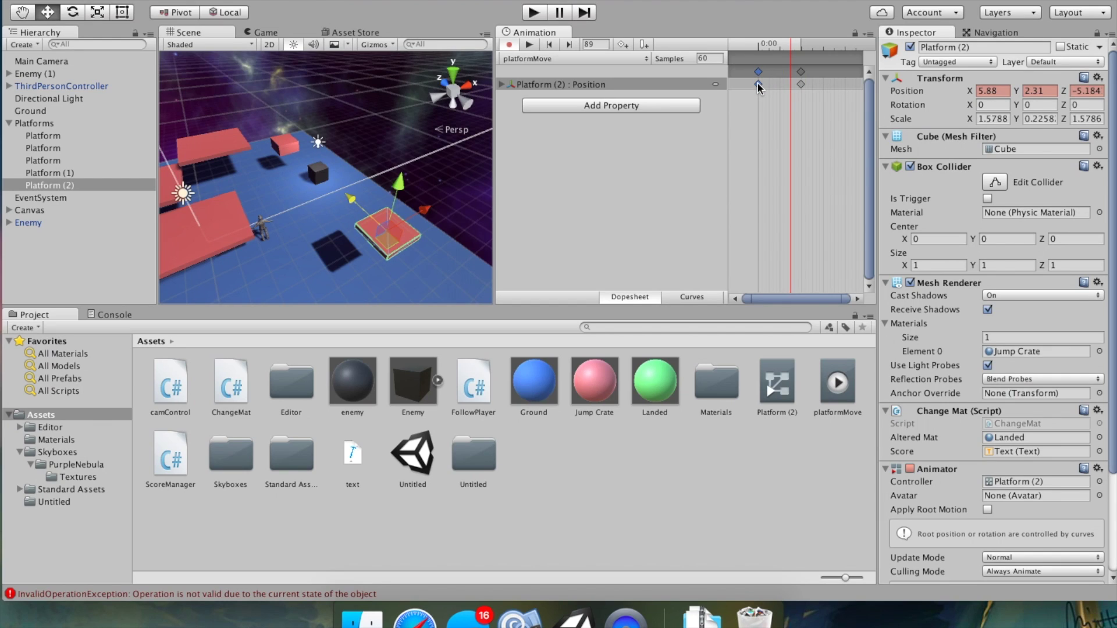
left_click(802, 84)
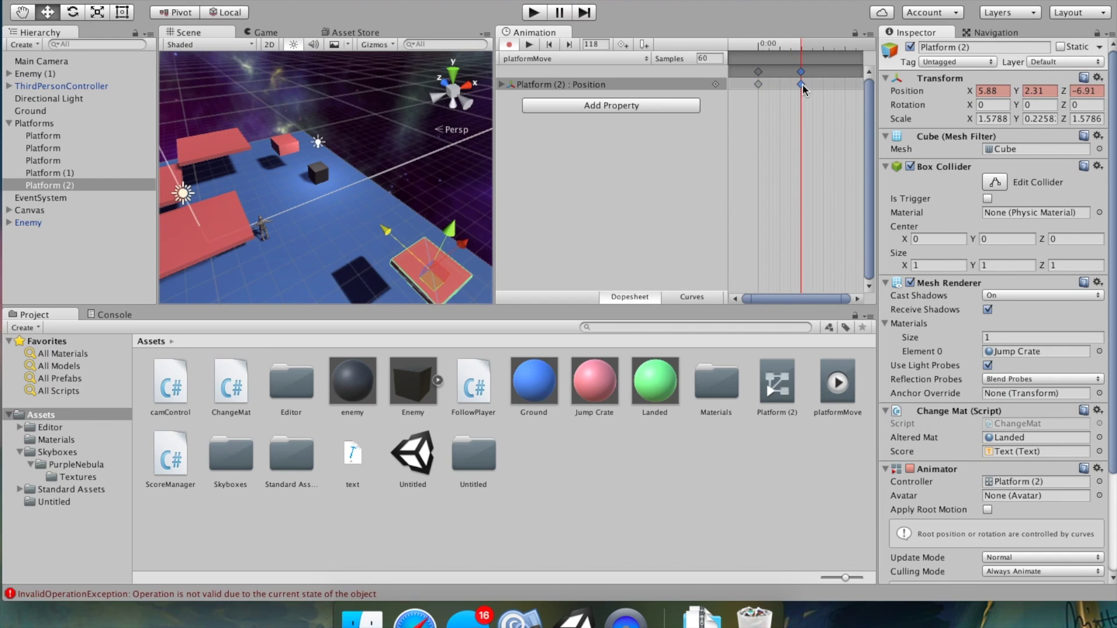
left_click(758, 84)
scroll(756, 83, "up", 5)
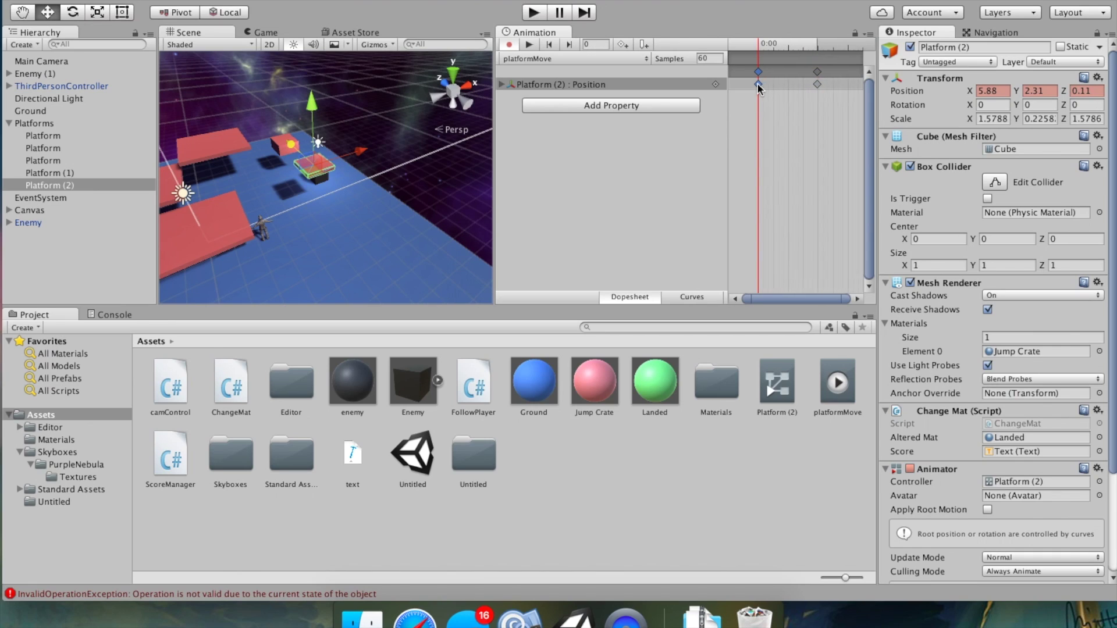
left_click(757, 83)
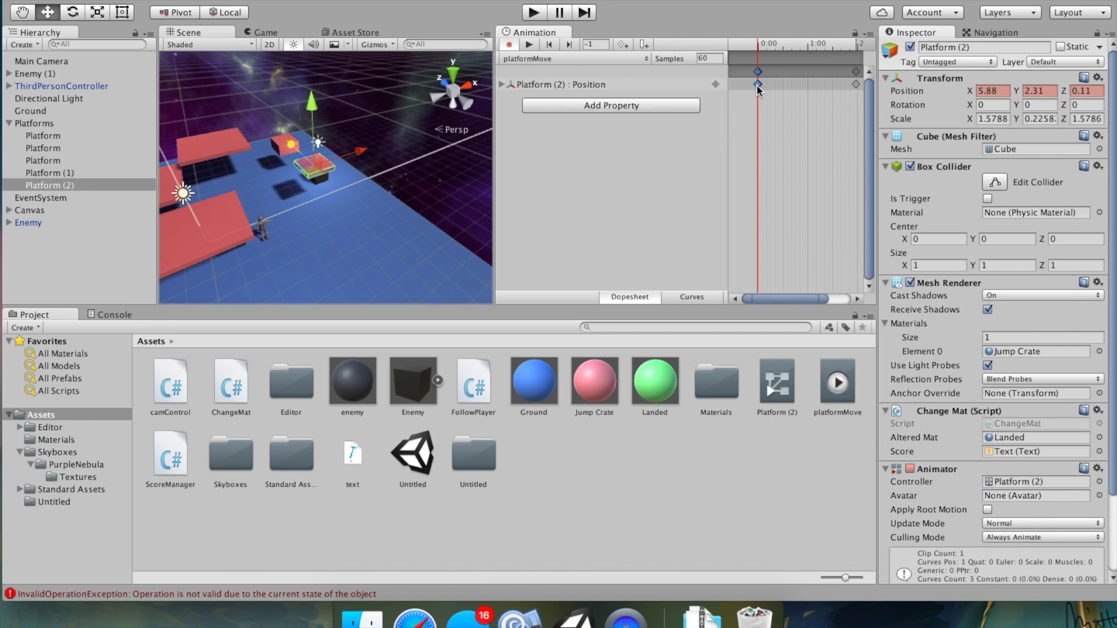
scroll(755, 85, "up", 5)
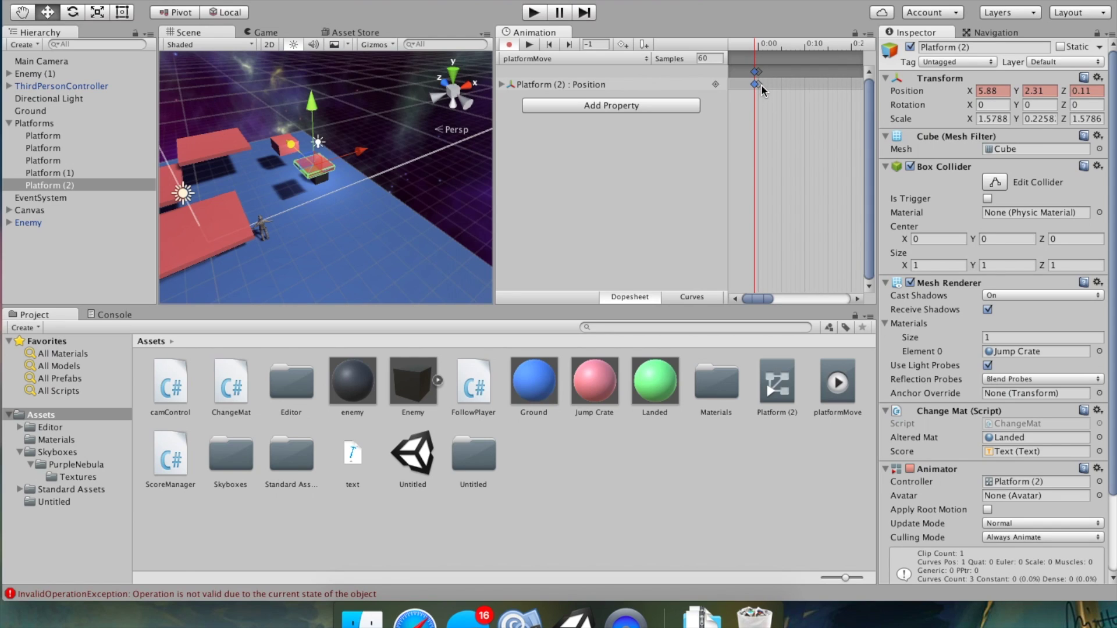
mouse_move(755, 88)
left_mouse_down()
mouse_move(774, 88)
mouse_move(746, 92)
mouse_move(766, 69)
mouse_move(781, 71)
mouse_move(765, 72)
left_mouse_up()
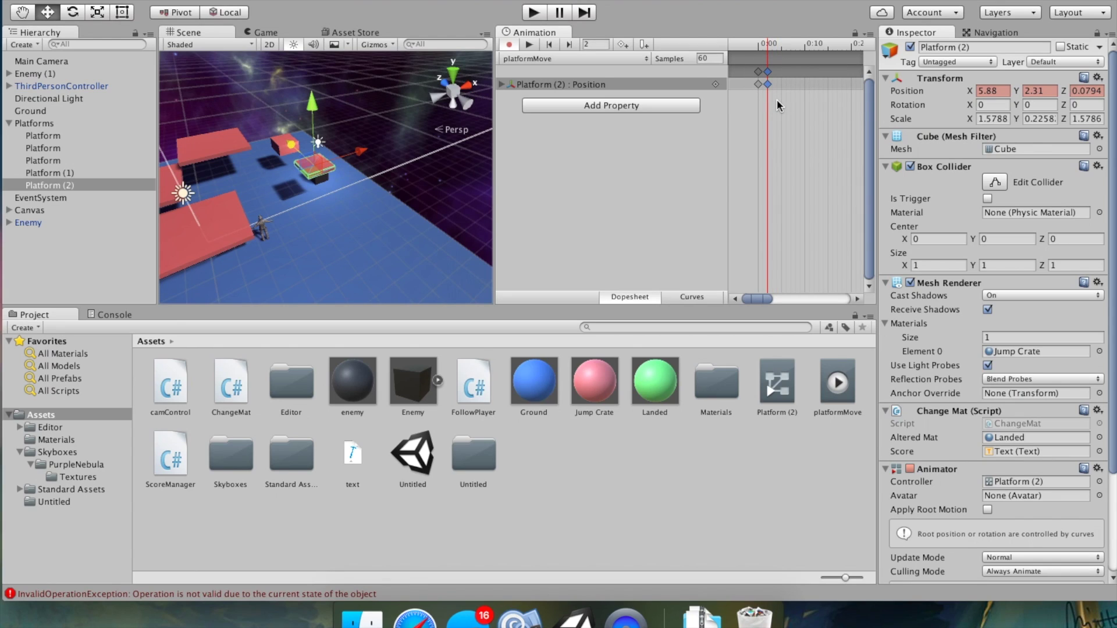
Step: Move the copied starting keyframe past the far-position keyframe to about frame 242, making the platform return to its start
scroll(769, 85, "down", 10)
scroll(769, 85, "up", 2)
left_click_drag(761, 85, 822, 84)
scroll(759, 78, "up", 3)
left_click(772, 89)
scroll(822, 85, "down", 3)
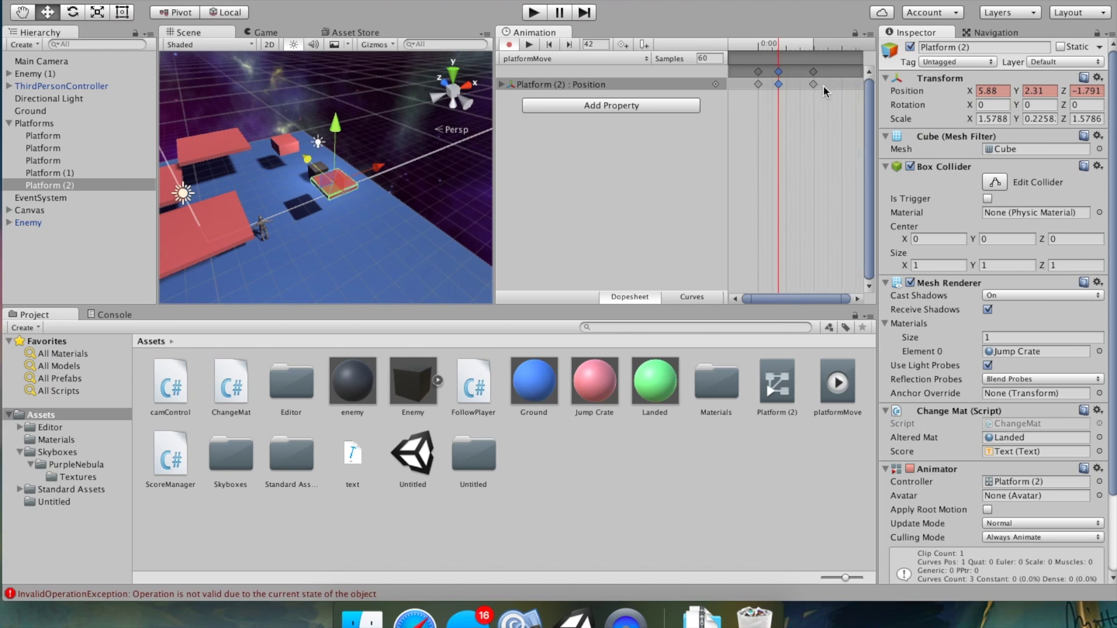
scroll(822, 85, "down", 1)
left_click_drag(777, 85, 848, 86)
key("f")
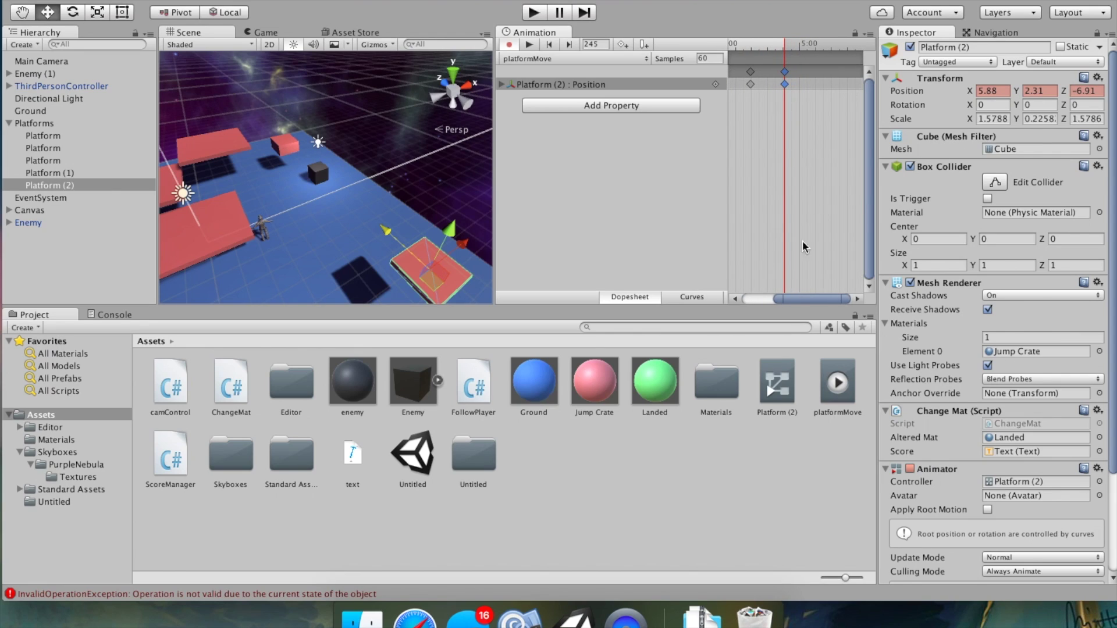
left_click_drag(792, 305, 738, 303)
left_click_drag(826, 78, 824, 77)
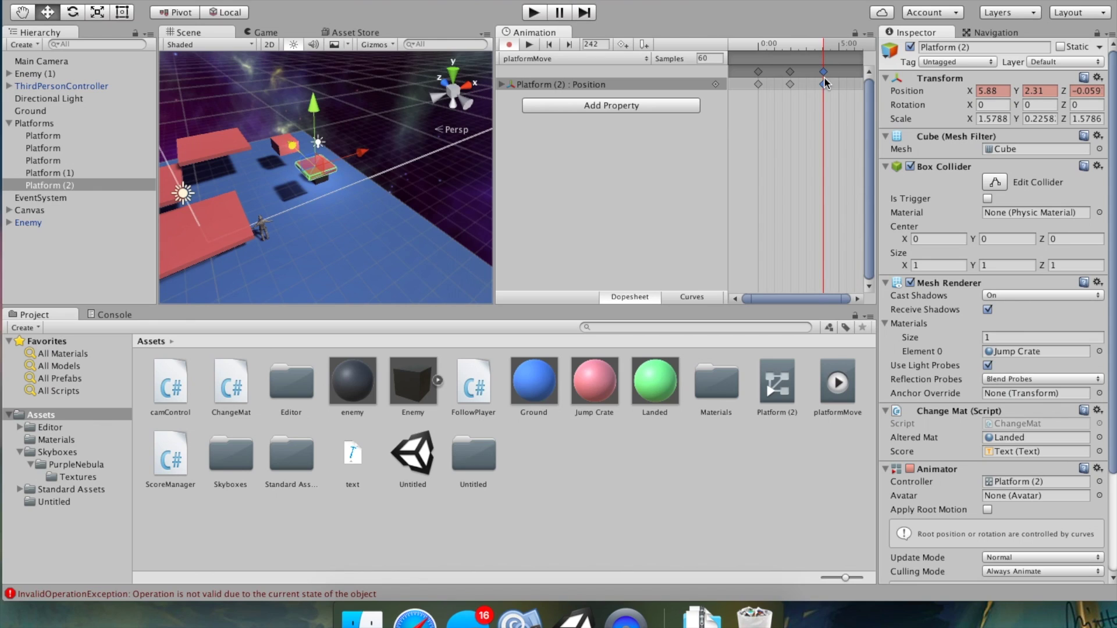
Step: Play back the platformMove clip to check the platform's outward and return movement, and select the Platform (2) animator controller
left_click(536, 44)
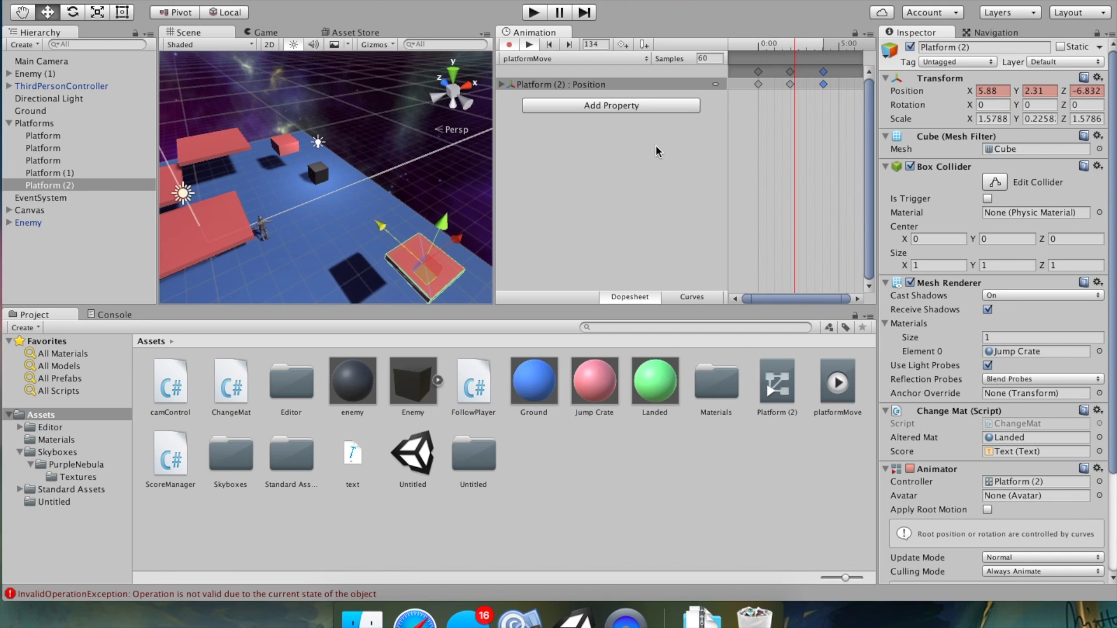
left_click(529, 44)
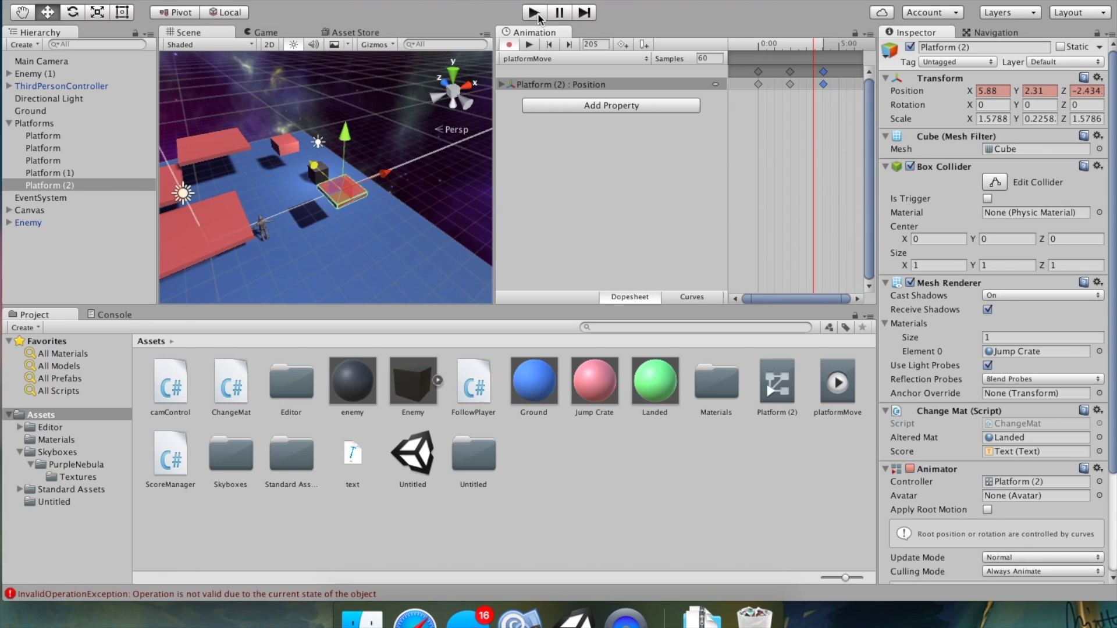
left_click(778, 377)
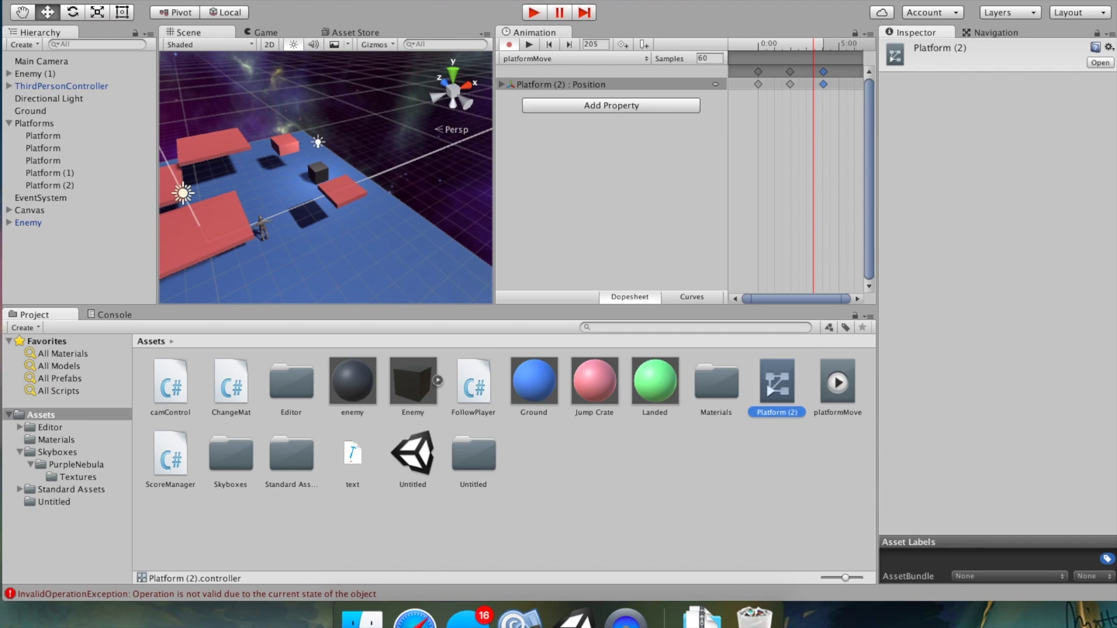
Step: Run the game, steer the character around the platforms to check the moving platform, and stop play mode
left_click(533, 14)
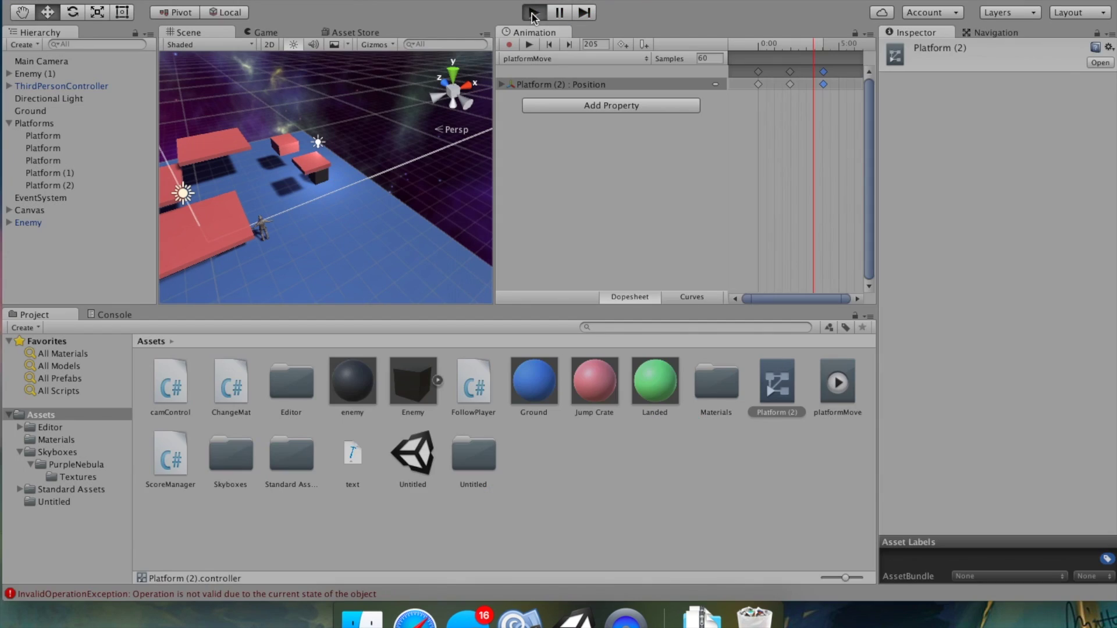
key("super+p")
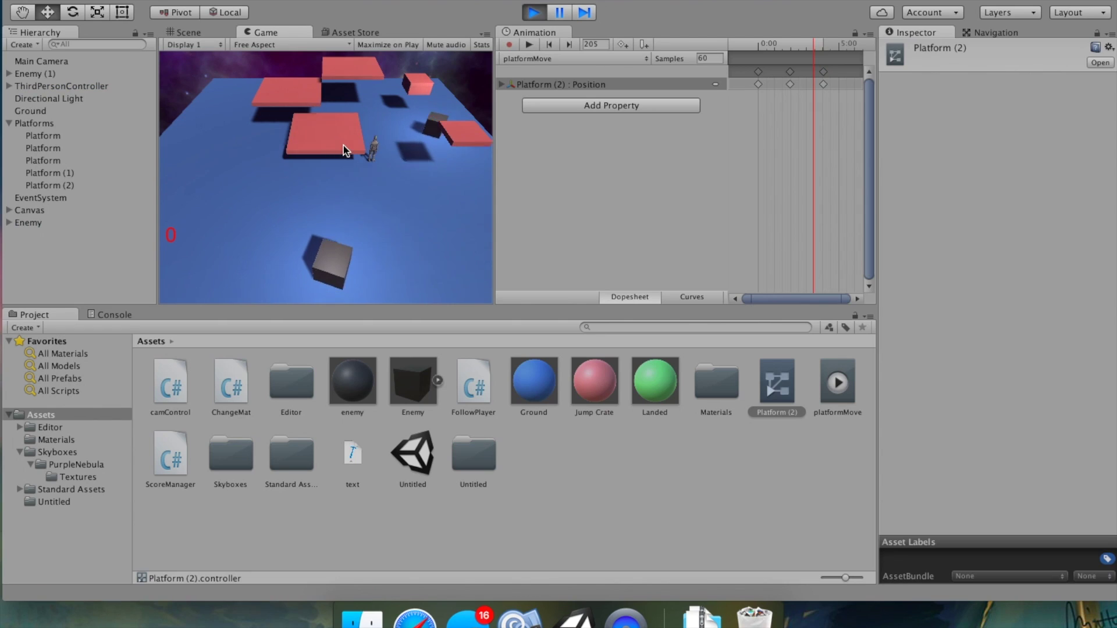
key("Right")
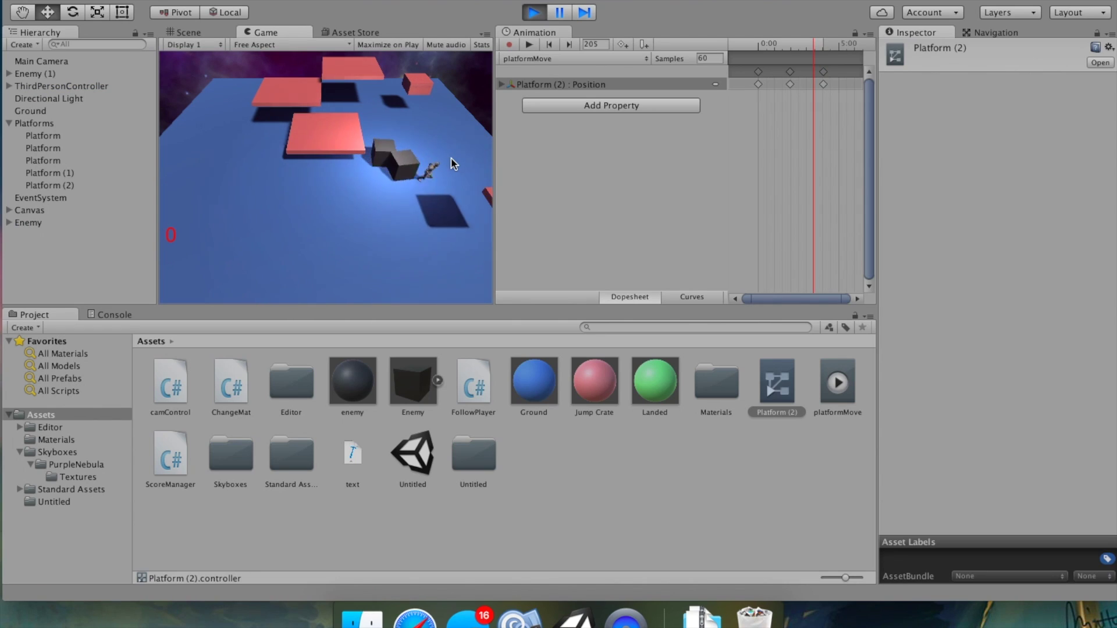
key("Down")
key("Left")
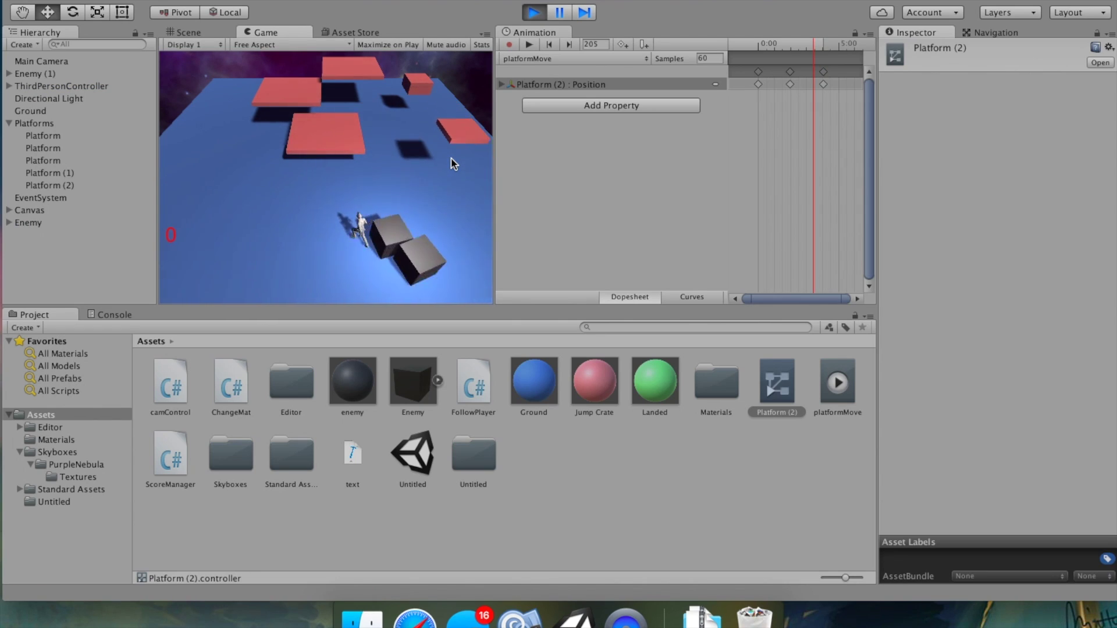
key("super+p")
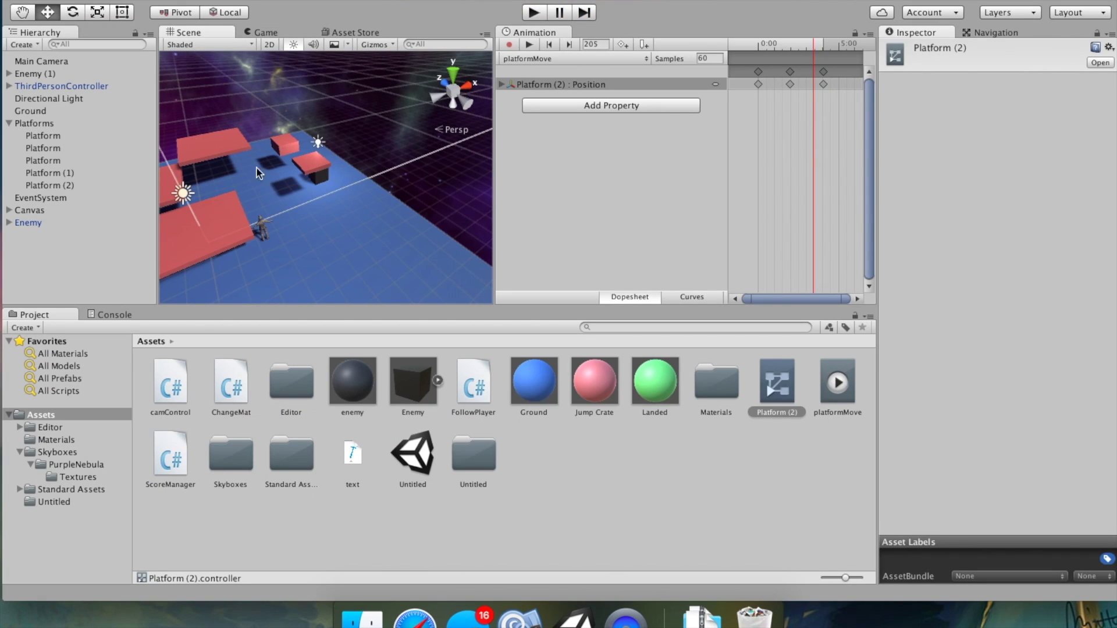
Step: Select the farthest large platform and create an animation clip for it named scalePlatform in Assets
left_click(315, 165)
key("f")
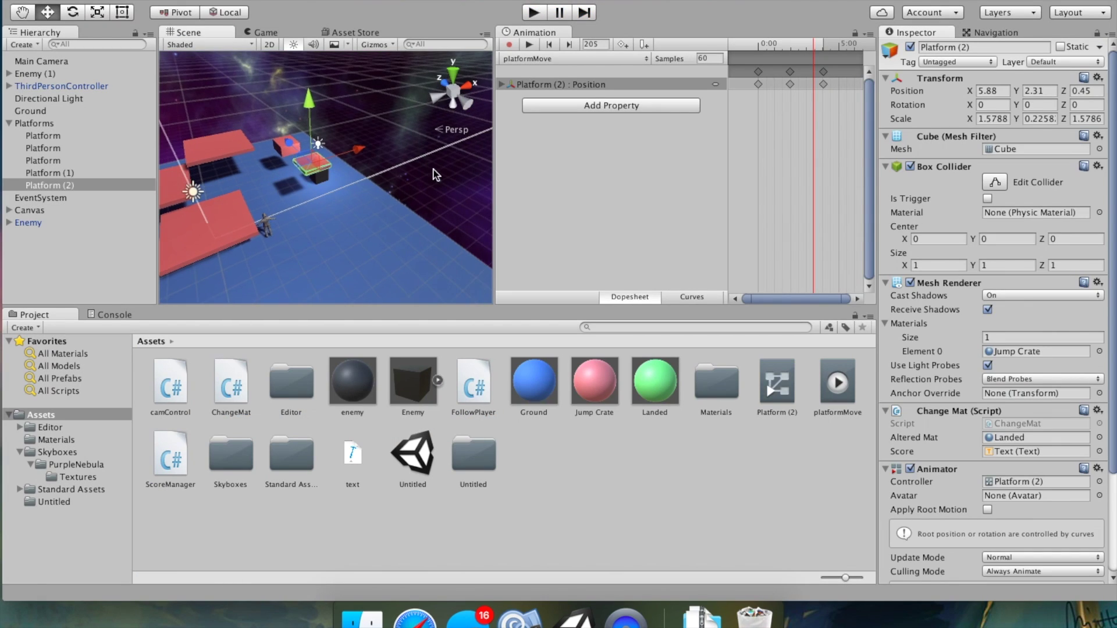
scroll(435, 174, "down", 5)
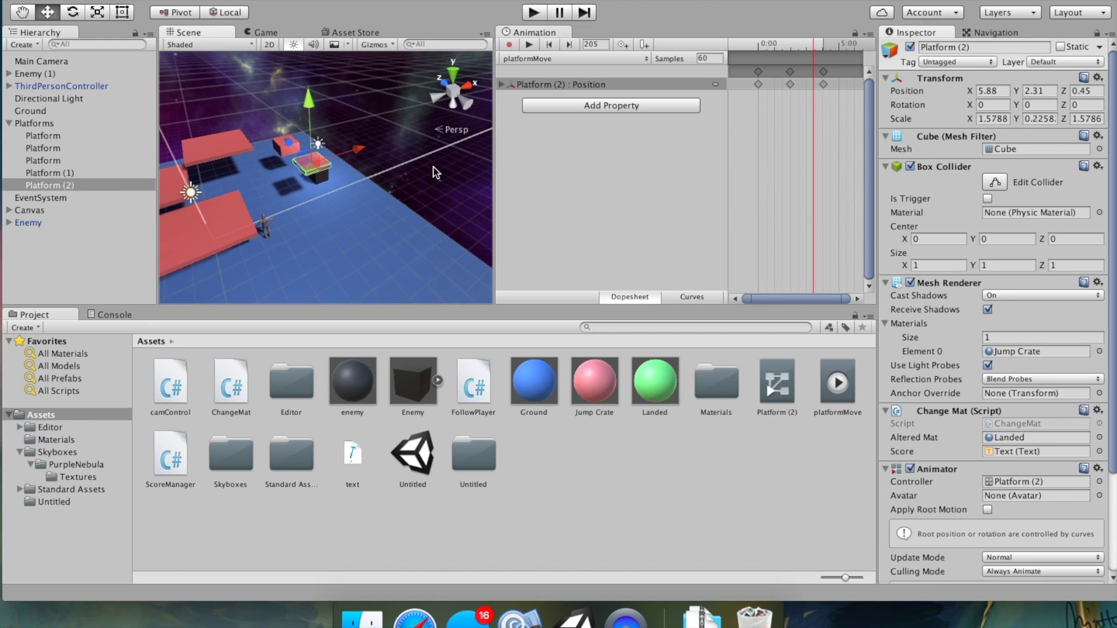
right_click_drag(319, 142, 190, 155)
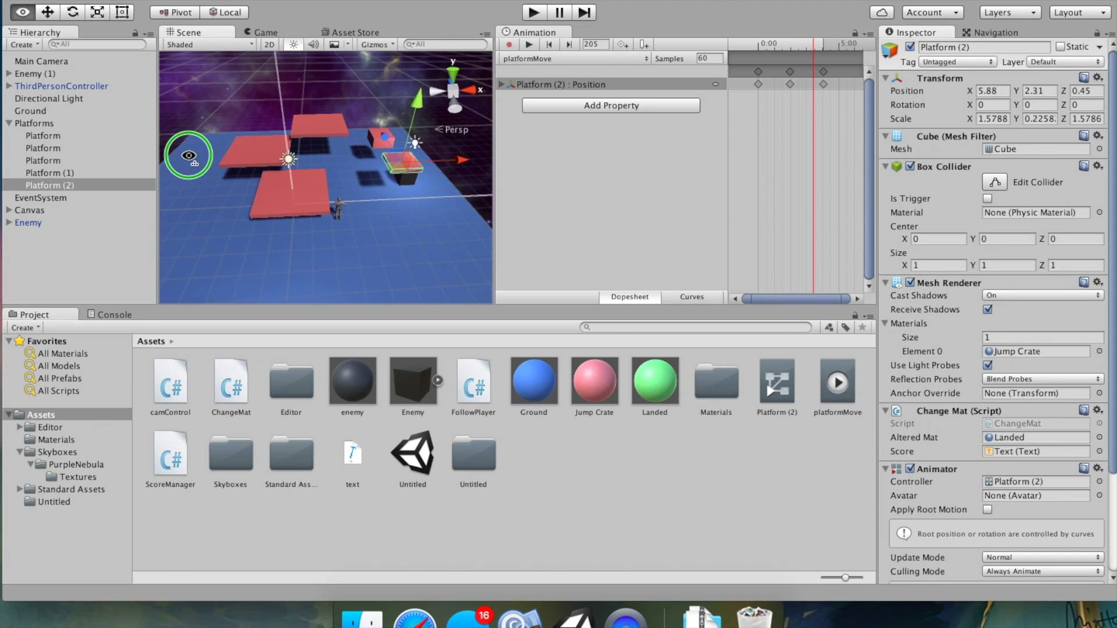
scroll(356, 142, "up", 3)
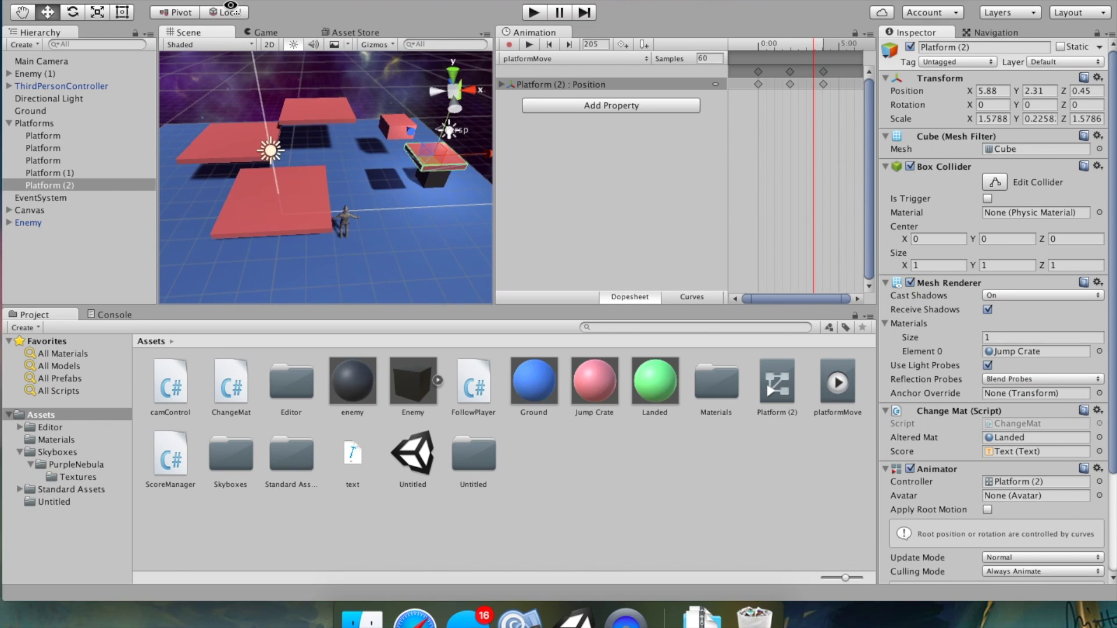
left_click(43, 136)
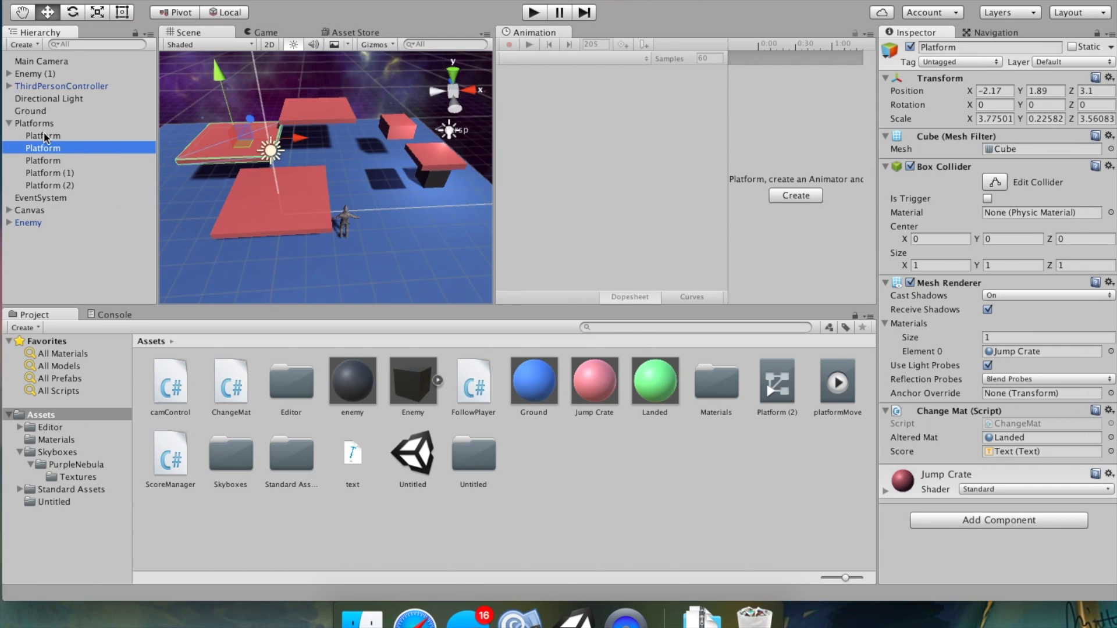
left_click(318, 110)
left_click(308, 111)
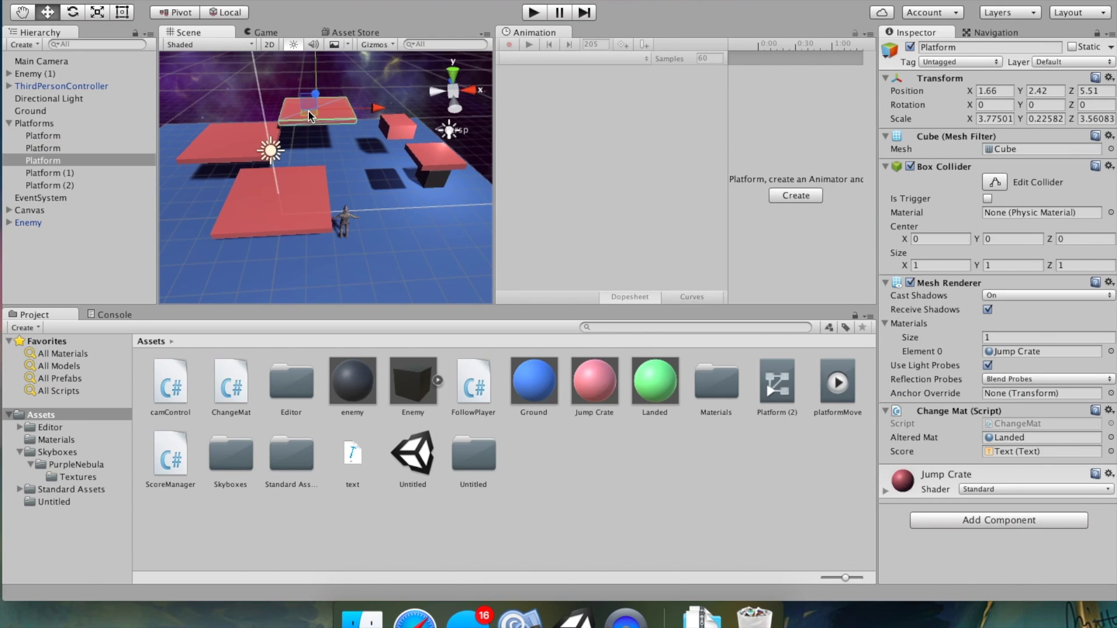
left_click(785, 194)
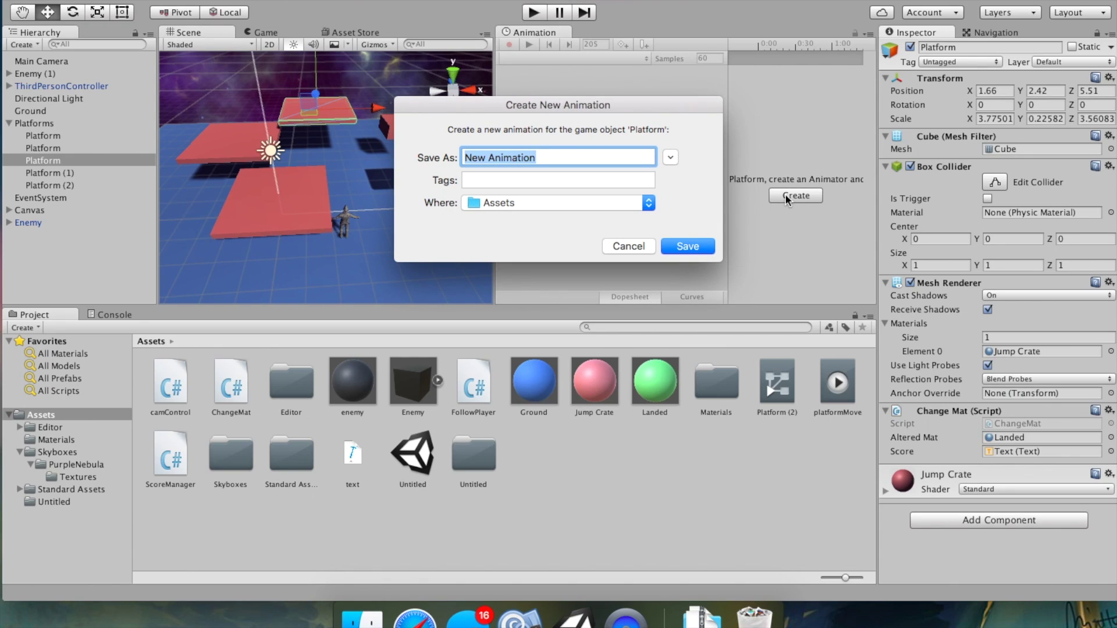
type("scalePlt")
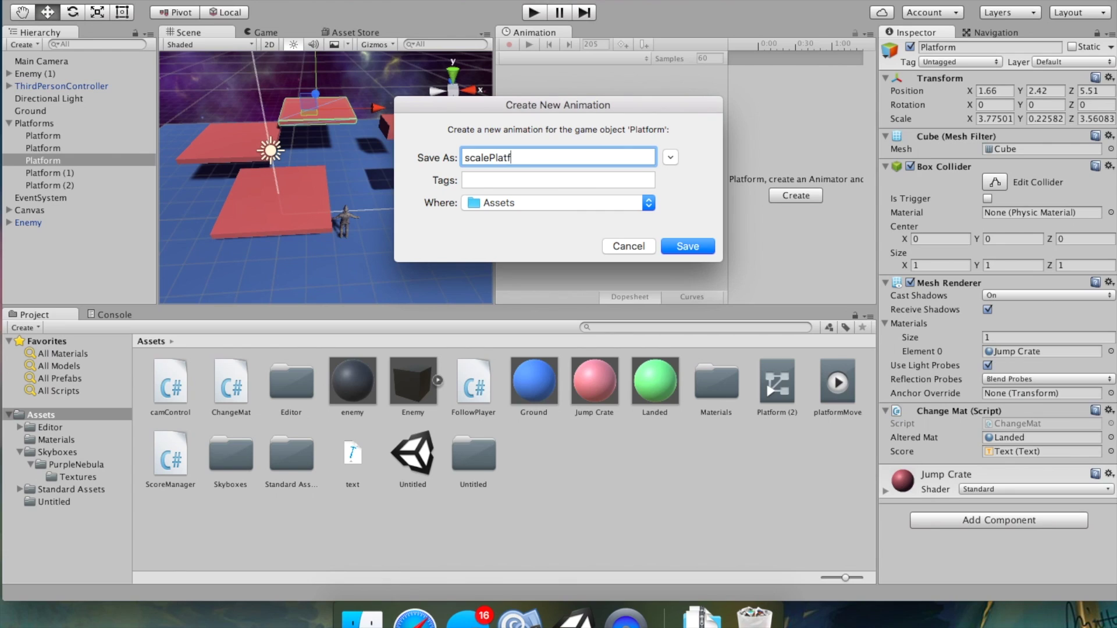
key("Return")
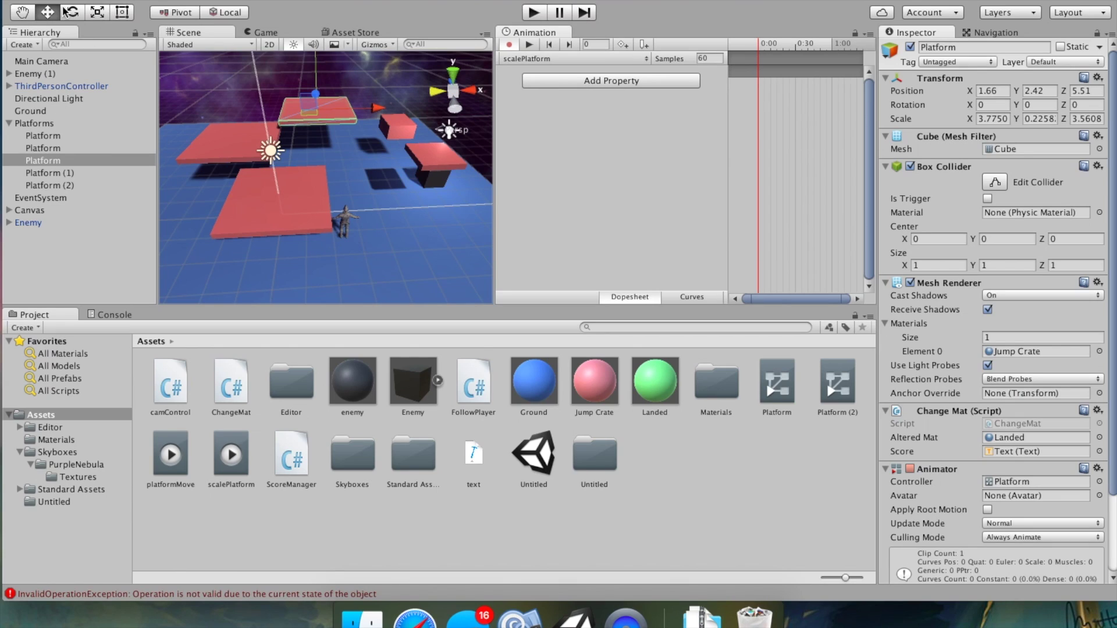
Step: Record a starting scale keyframe at frame 0 with the platform's X scale at about 3.68
left_click(96, 13)
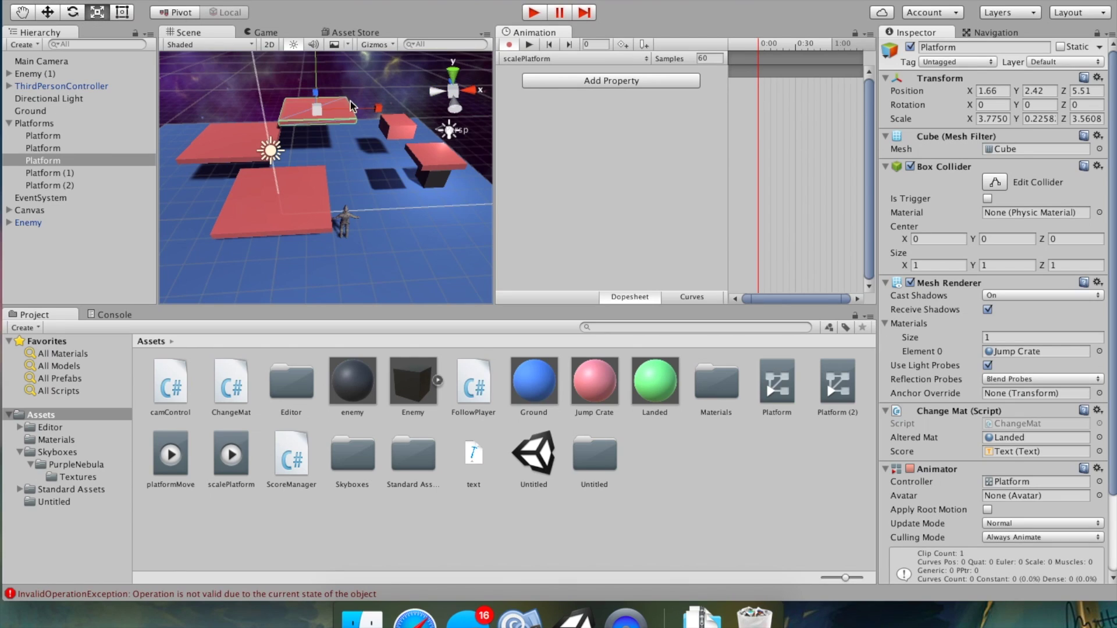
left_click_drag(375, 109, 375, 109)
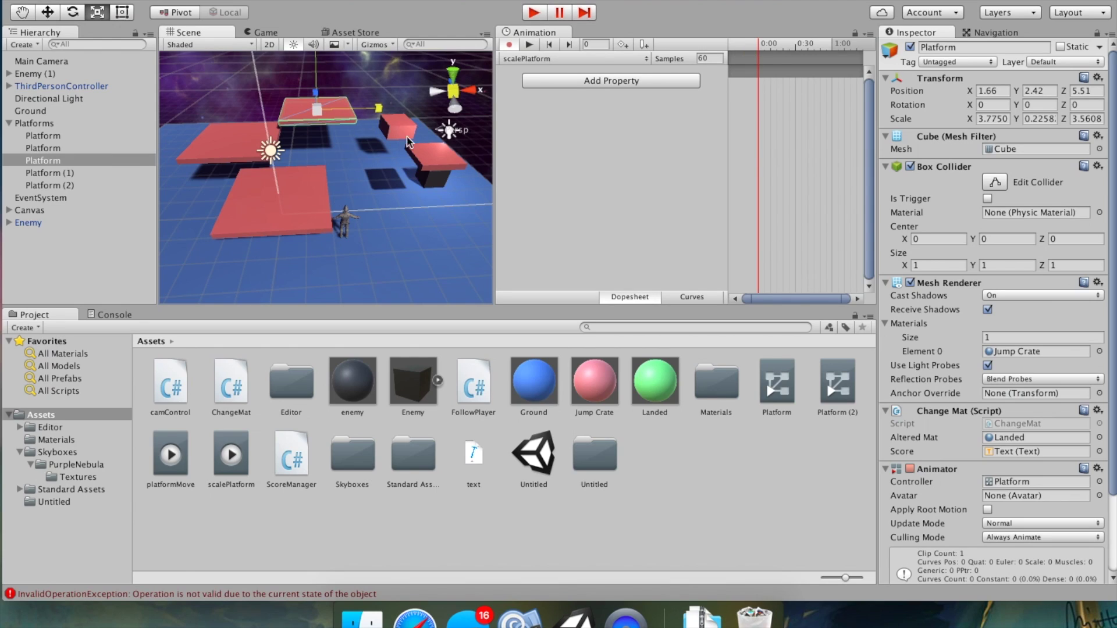
left_click_drag(377, 109, 378, 108)
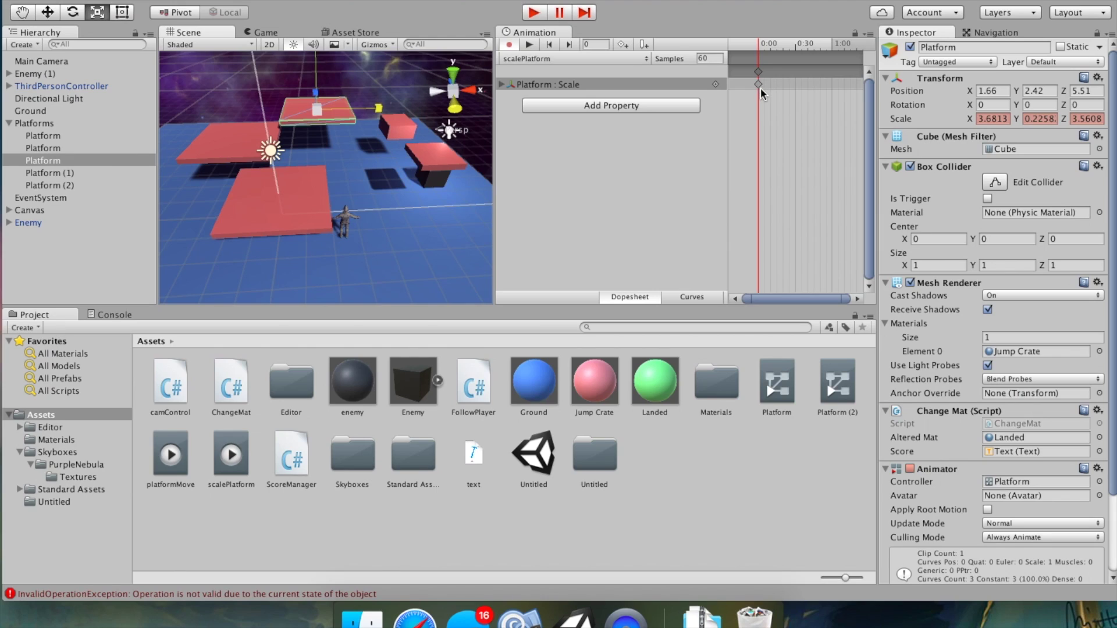
Step: Record a scale keyframe at frame 119 with the platform shrunk to about X 1.57 and Z 2.02, and preview the shrinking
left_click(833, 48)
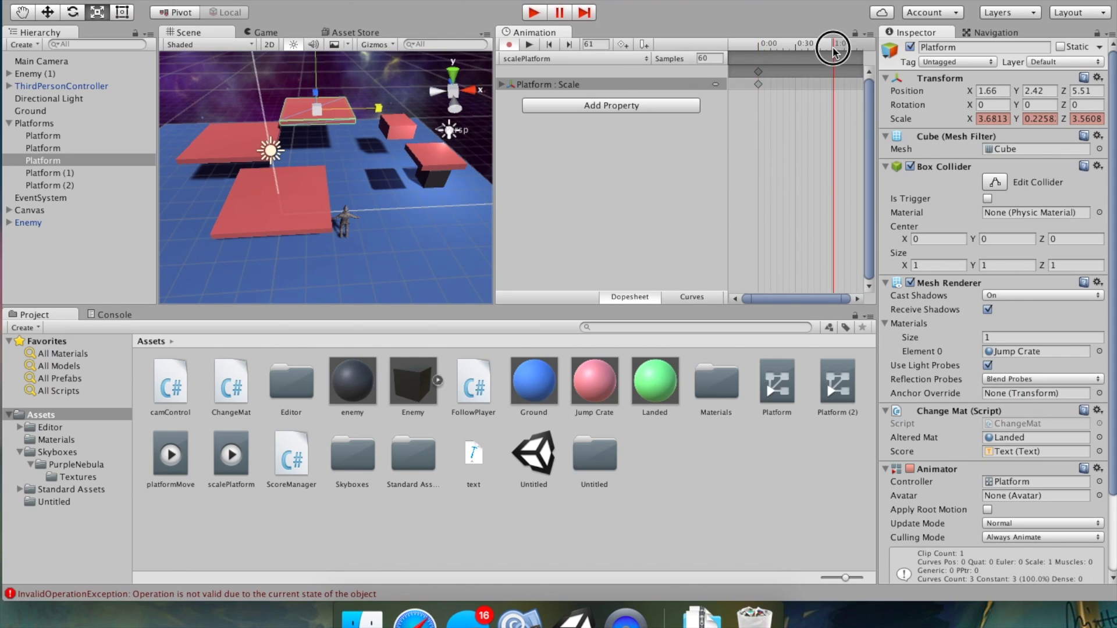
scroll(830, 116, "down", 4)
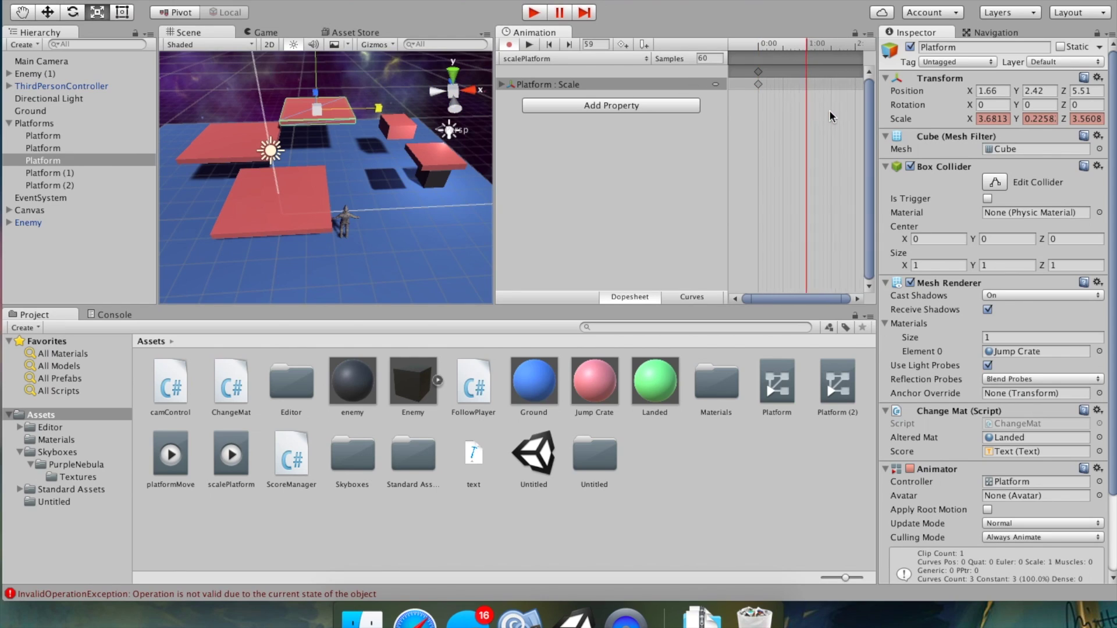
left_click(833, 49)
left_click_drag(833, 49, 833, 49)
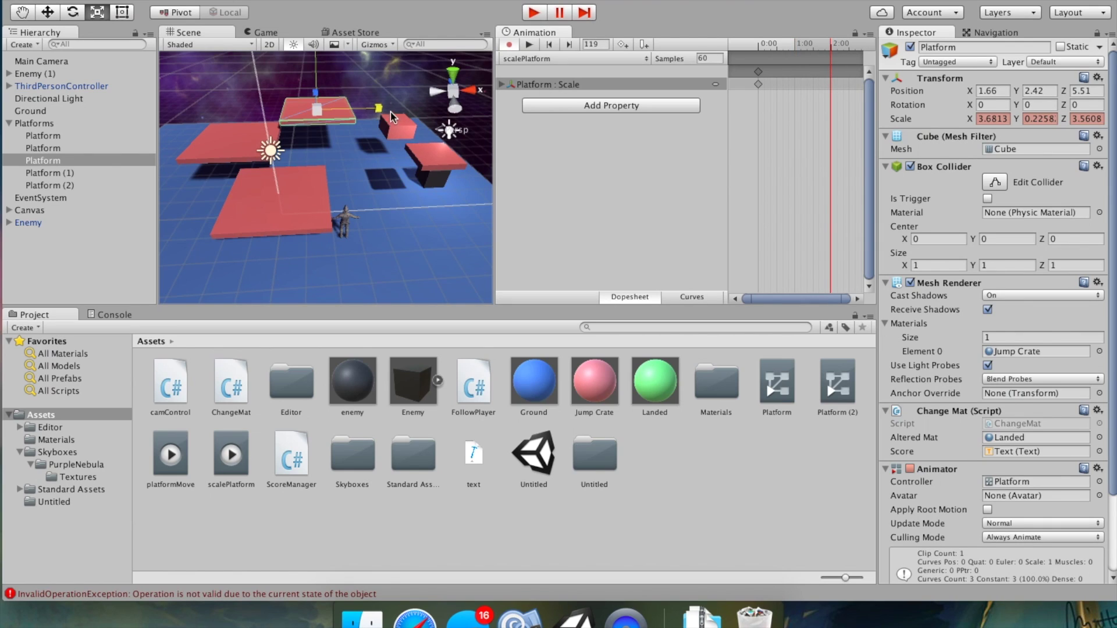
left_click_drag(379, 108, 315, 101)
left_click(836, 293)
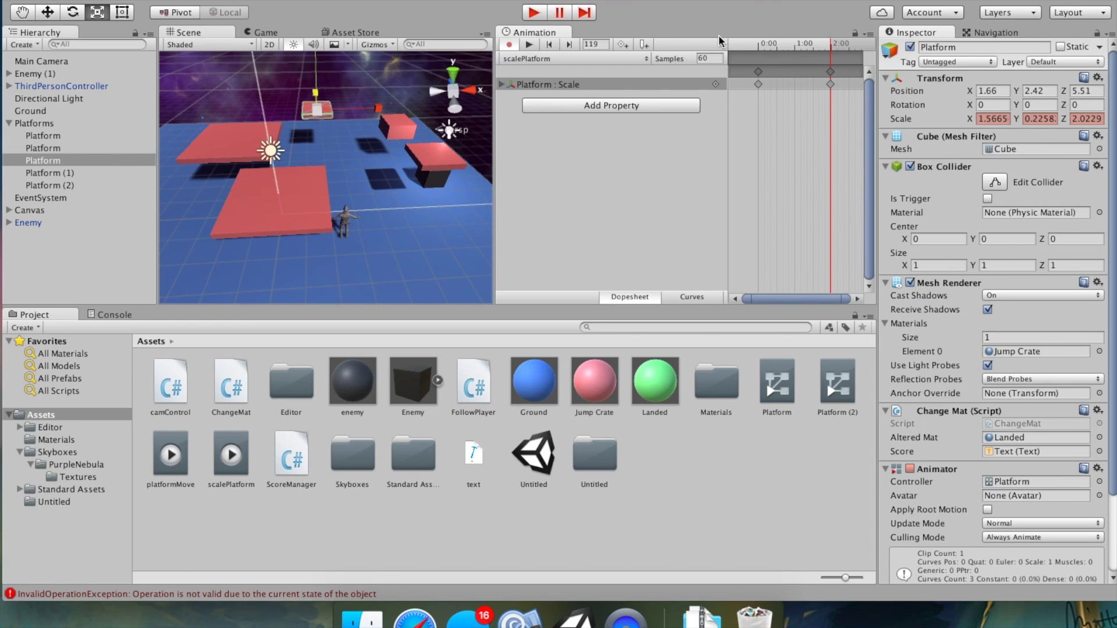
left_click(529, 45)
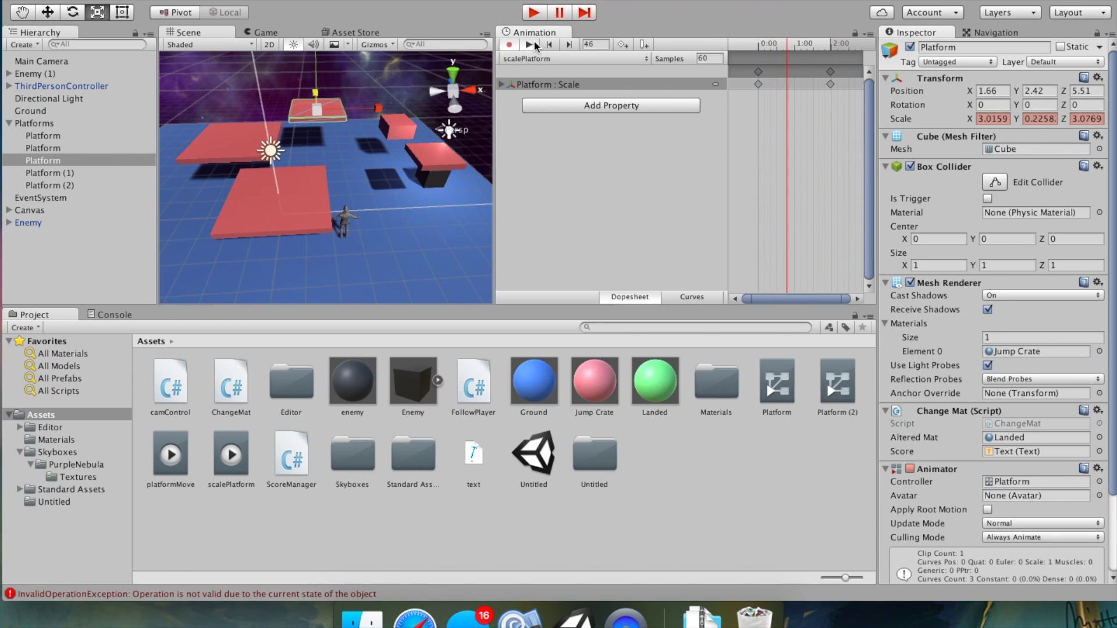
left_click(529, 45)
Step: Duplicate the starting scale keyframe of scalePlatform and place the copy at frame 1, beside the original
scroll(765, 94, "up", 2)
scroll(764, 95, "up", 4)
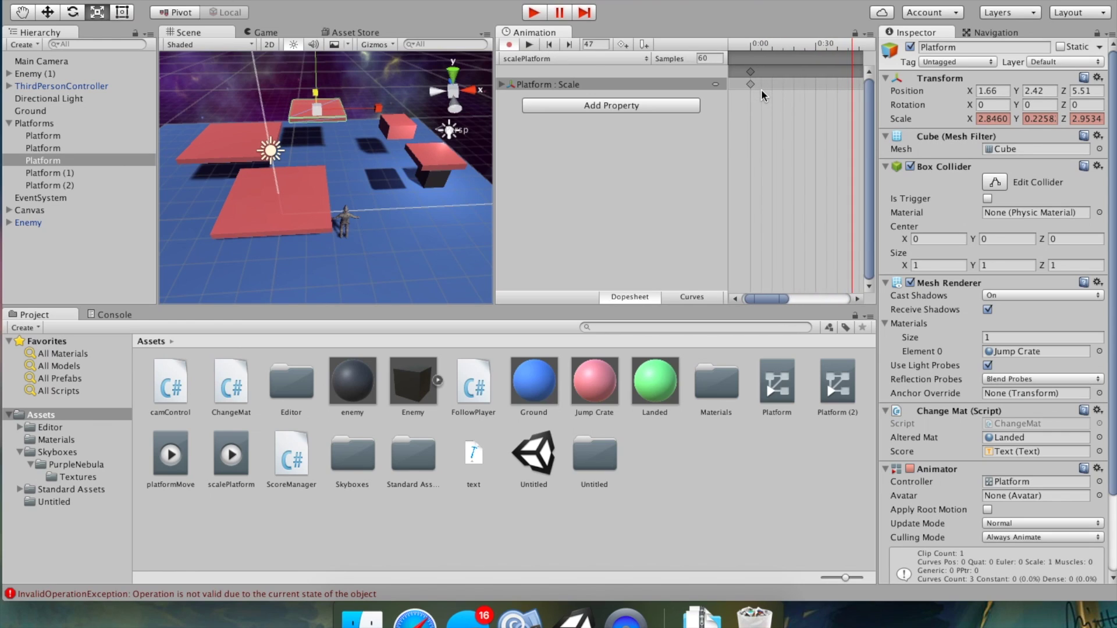
left_click(751, 85)
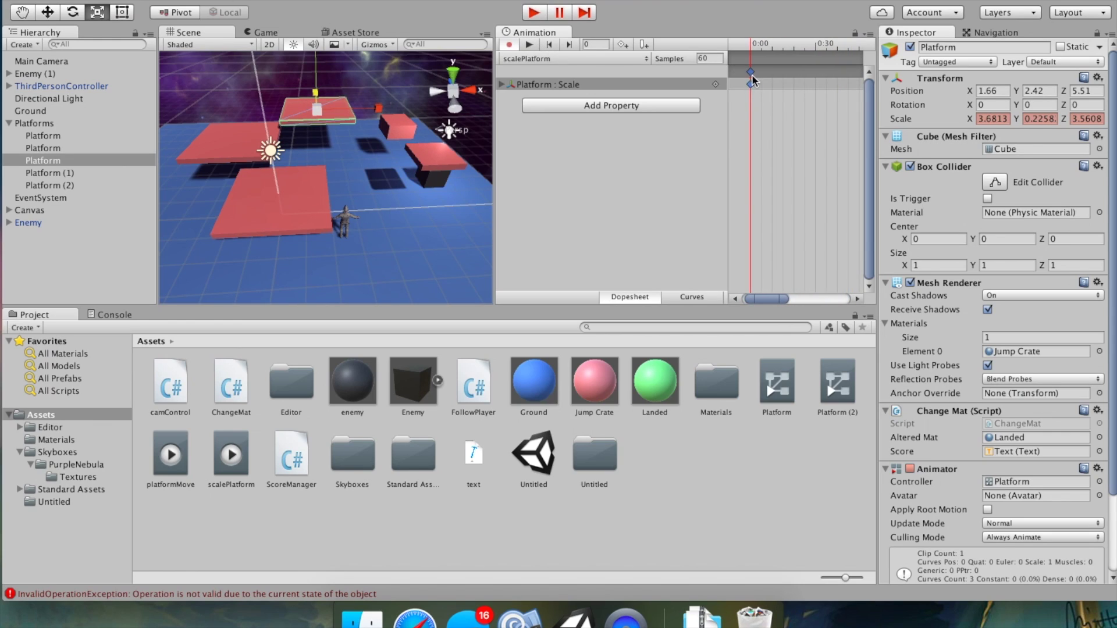
left_click(752, 85)
scroll(757, 97, "up", 5)
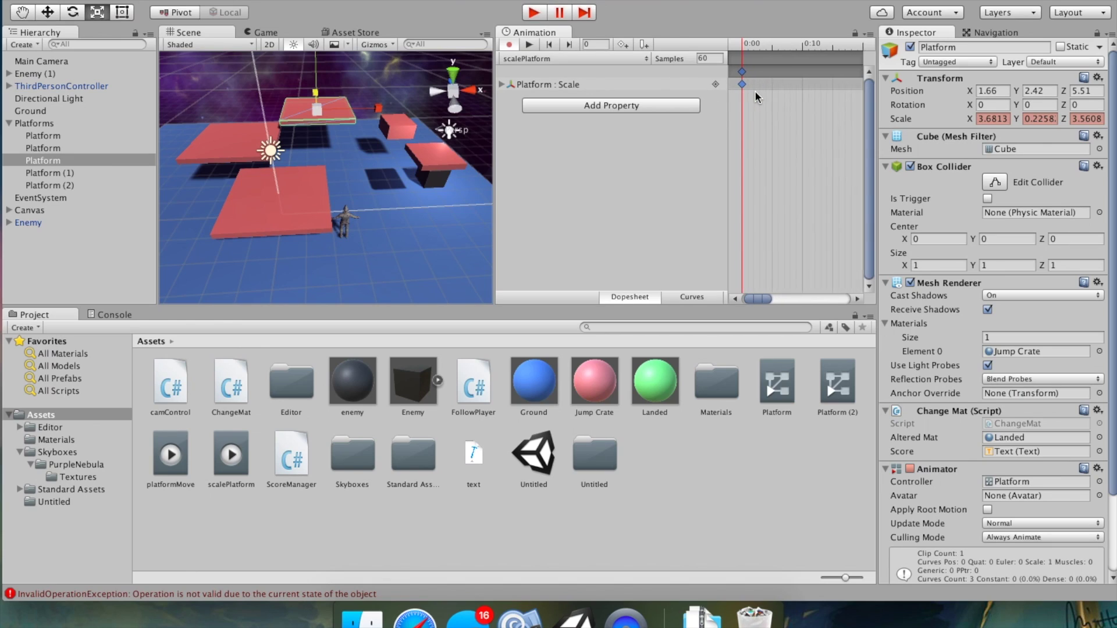
left_click(741, 84)
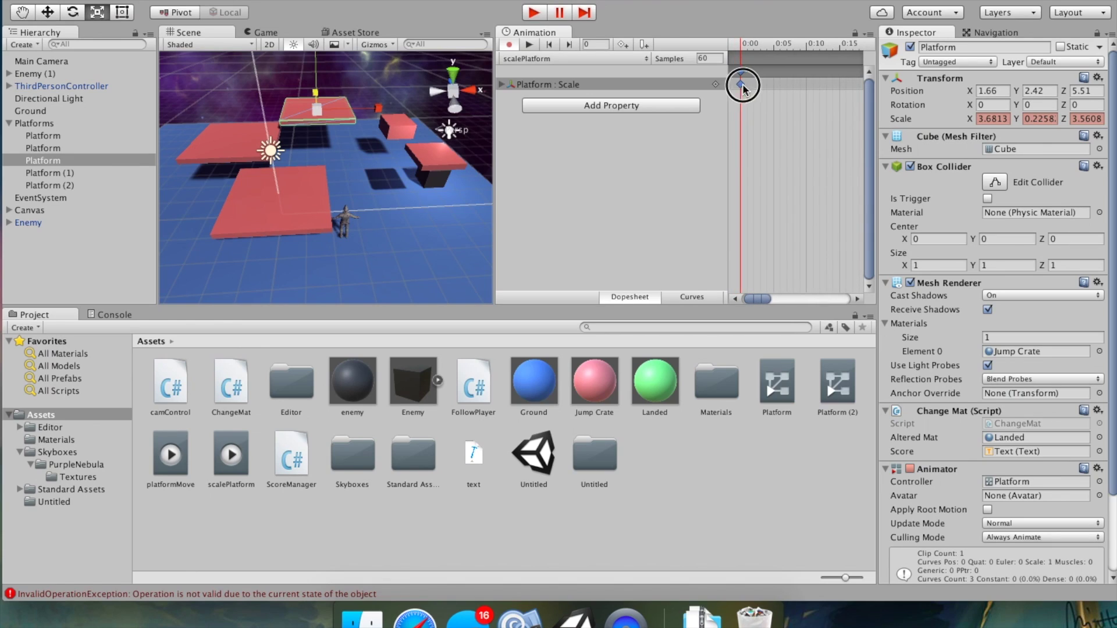
left_click(743, 85)
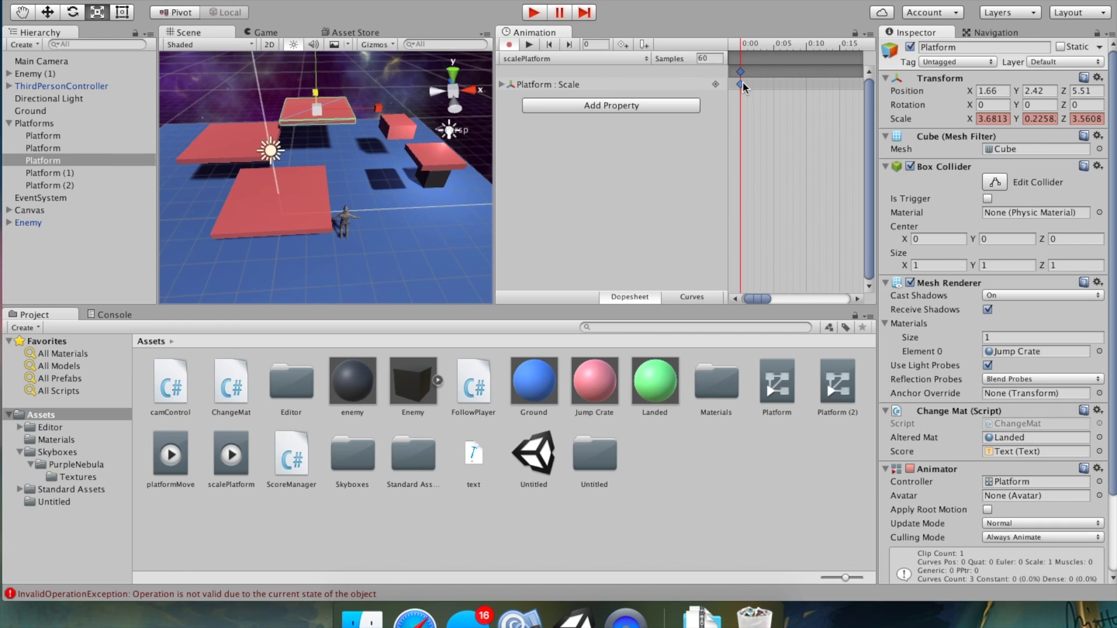
double_click(744, 76)
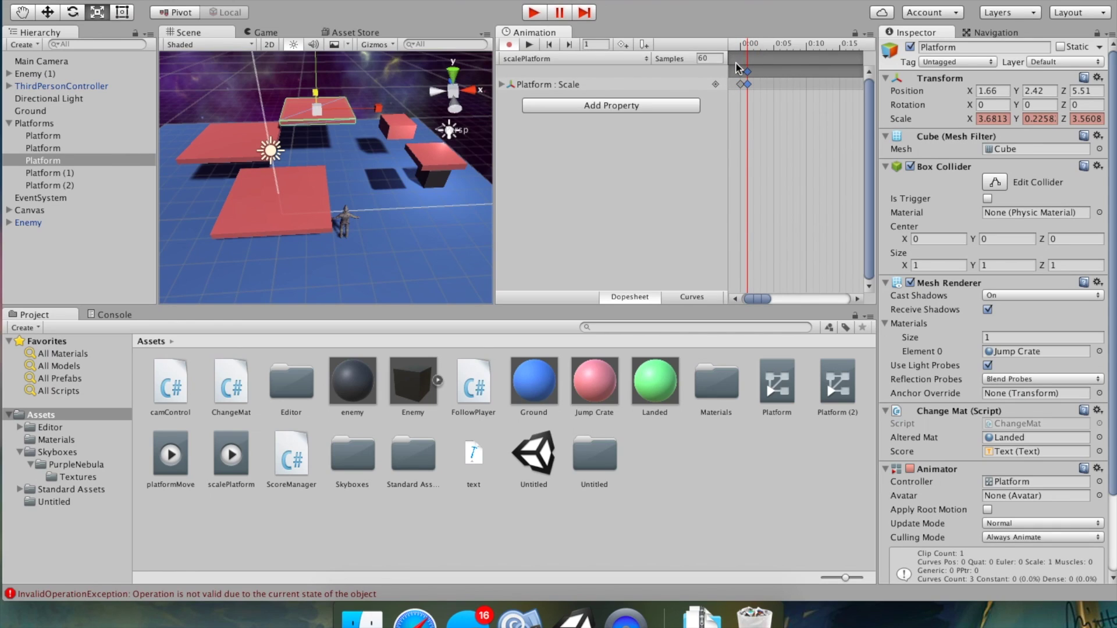
Step: Move the duplicated starting scale keyframe to the 4-second mark of scalePlatform, past the shrunken keyframe
left_click_drag(749, 81, 787, 81)
scroll(767, 190, "down", 10)
scroll(767, 190, "down", 6)
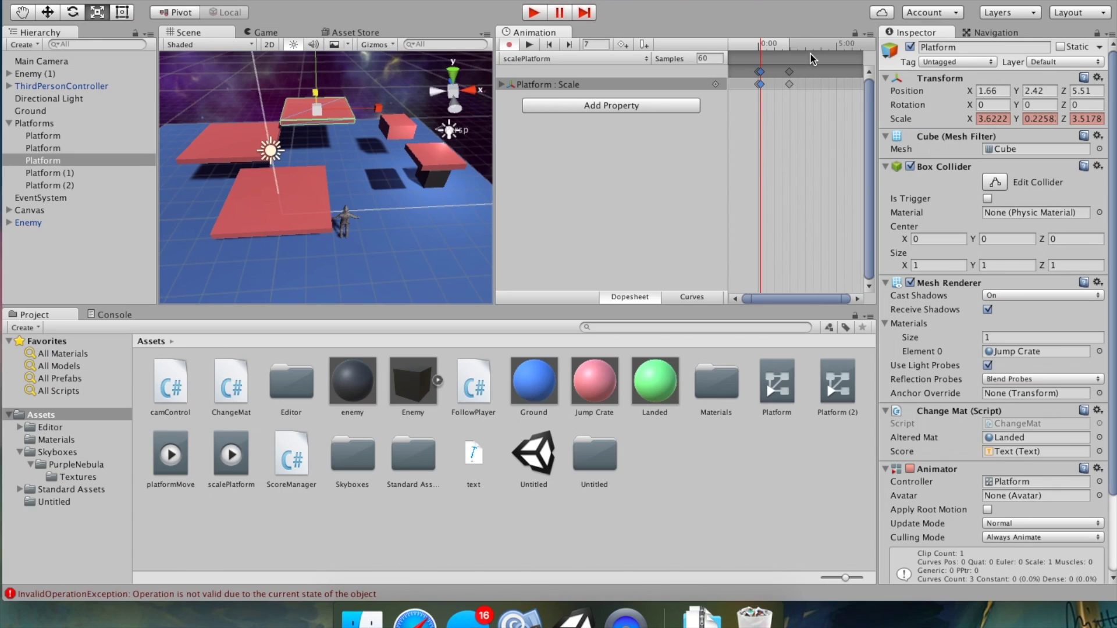
scroll(804, 89, "up", 3)
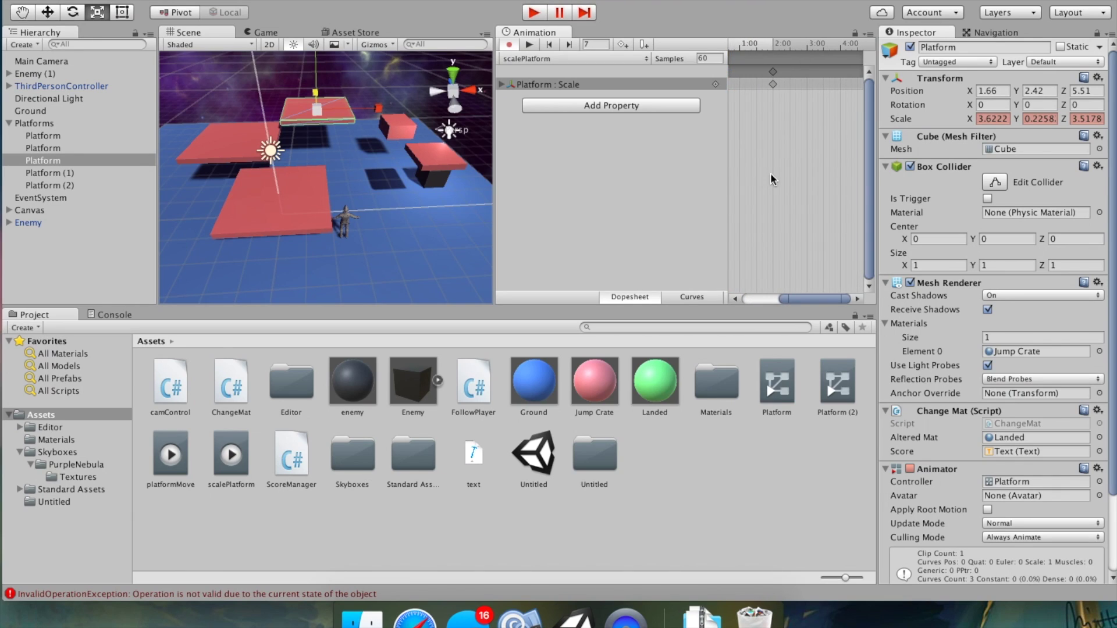
scroll(810, 131, "down", 1)
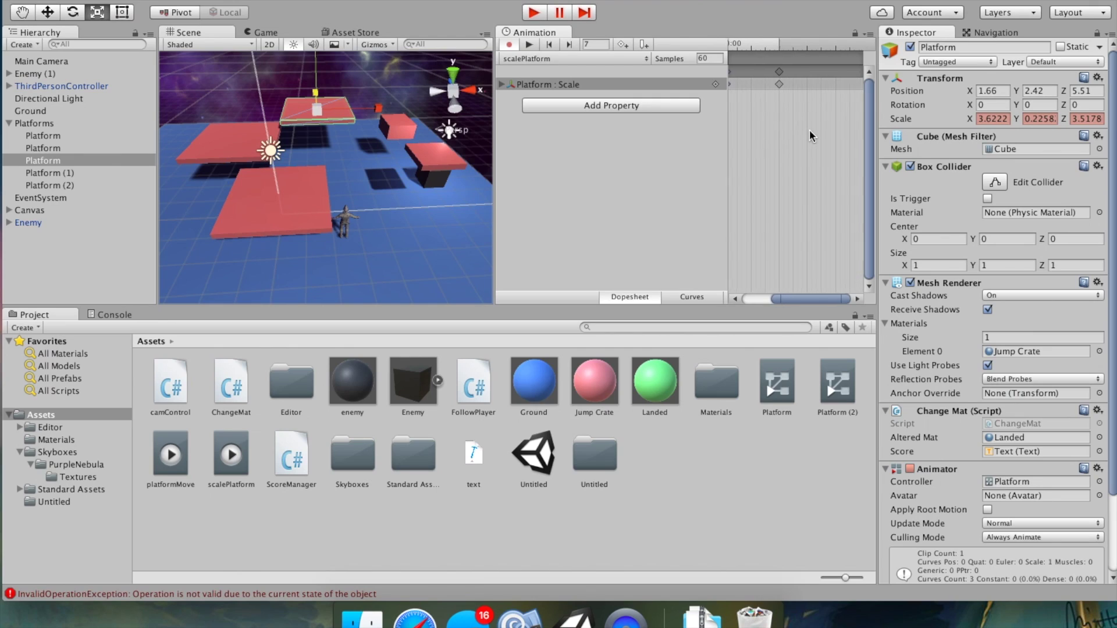
scroll(812, 136, "up", 1)
left_click(841, 40)
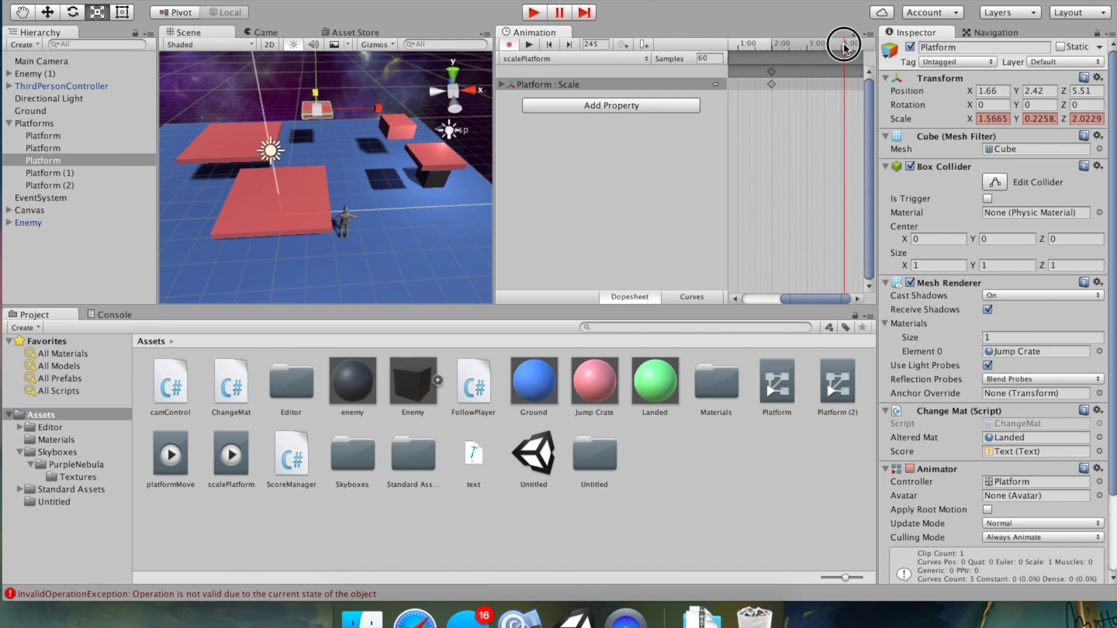
scroll(766, 120, "down", 3)
mouse_move(732, 83)
left_mouse_down()
mouse_move(763, 82)
mouse_move(741, 82)
left_mouse_up()
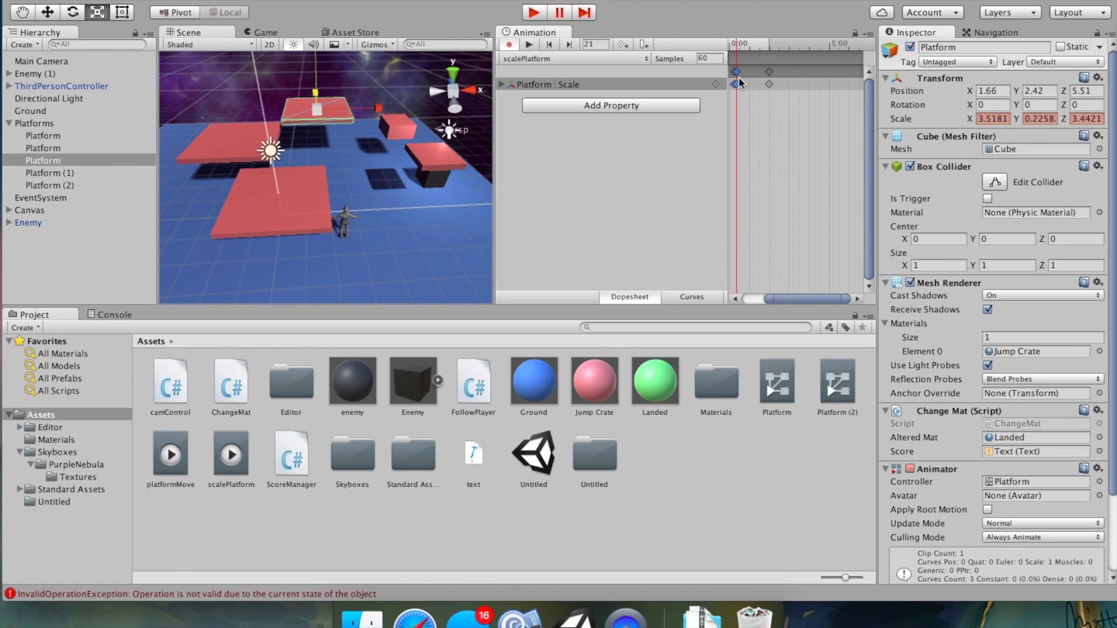
scroll(740, 81, "up", 3)
left_click_drag(777, 151, 850, 141)
left_click_drag(791, 294, 746, 296)
left_click_drag(762, 82, 799, 182)
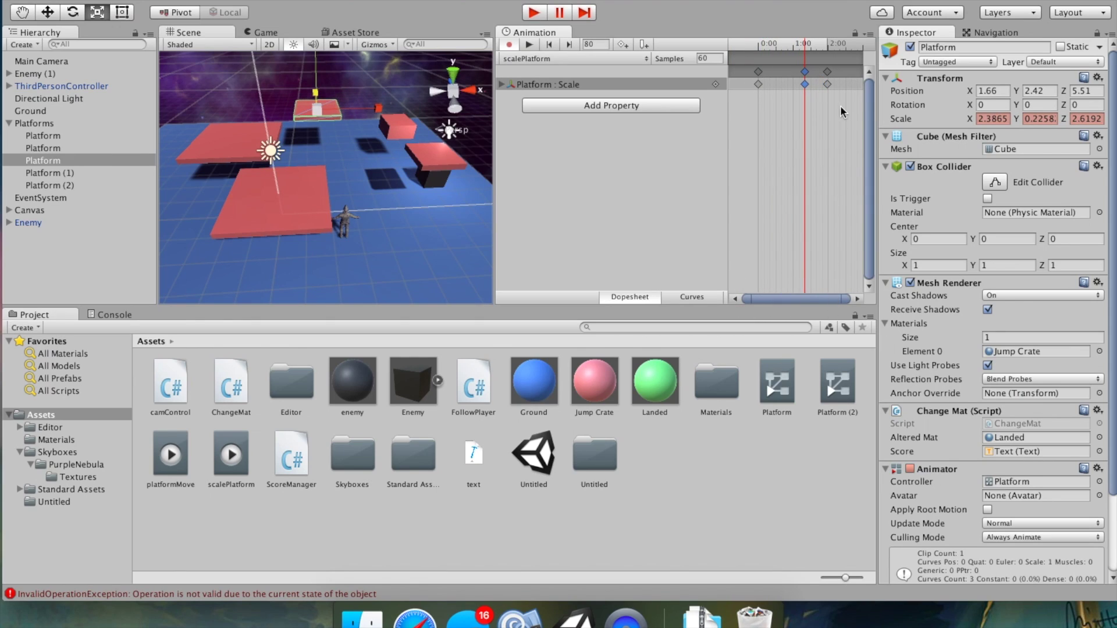
left_click_drag(808, 72, 858, 69)
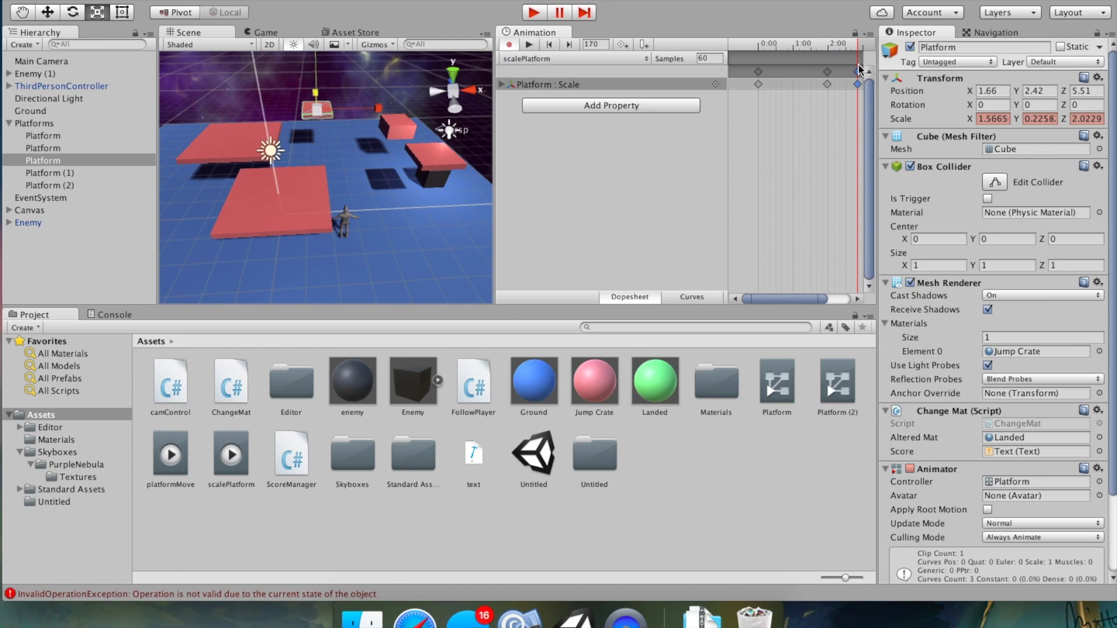
scroll(799, 168, "down", 5)
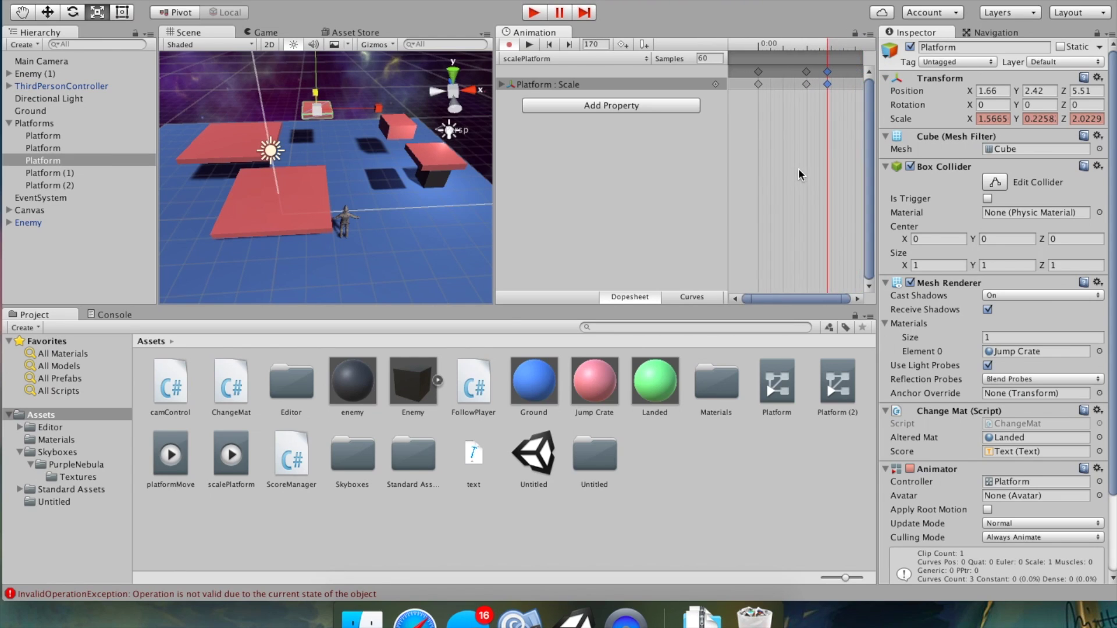
left_click_drag(808, 71, 828, 73)
Step: Preview the scalePlatform animation in the scene, stop the playback and close the animation timeline
left_click(535, 45)
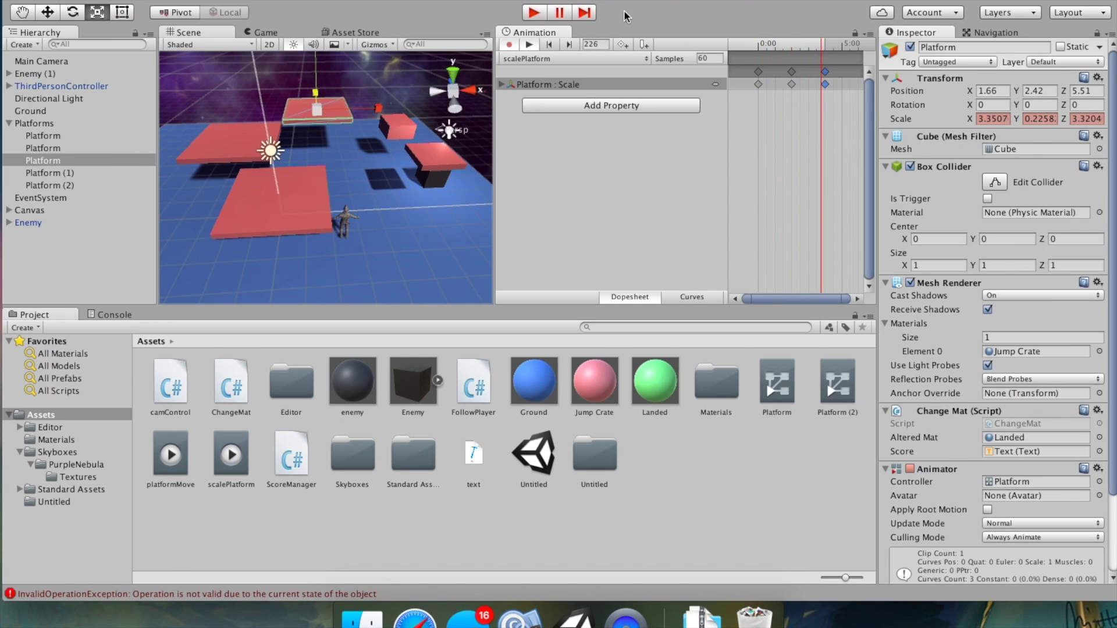
left_click(529, 41)
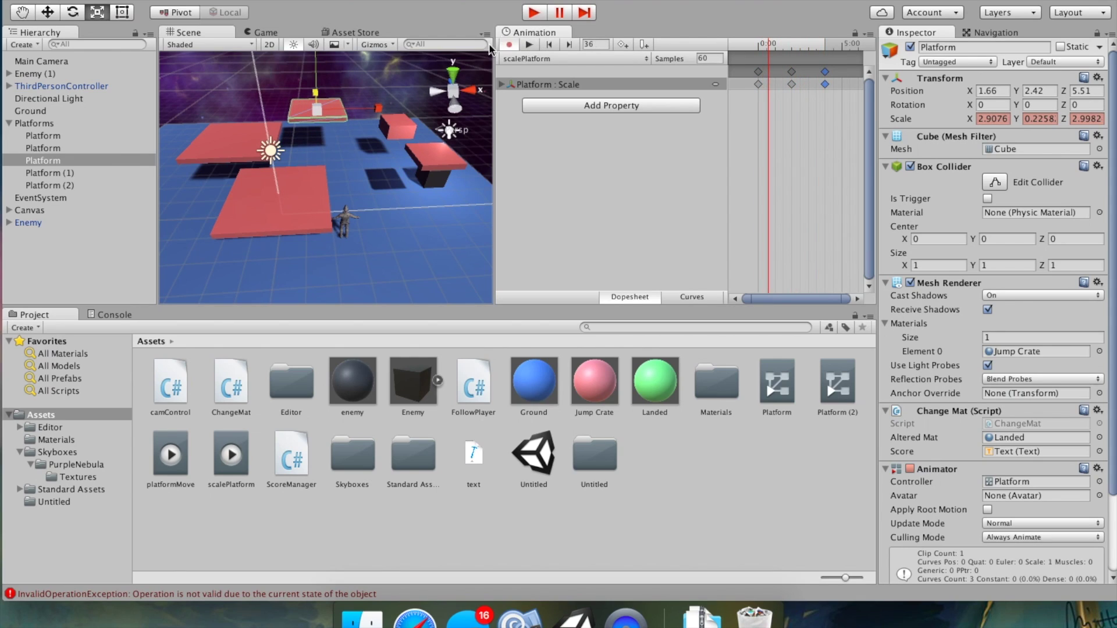
left_click_drag(516, 33, 607, 234)
left_click(789, 95)
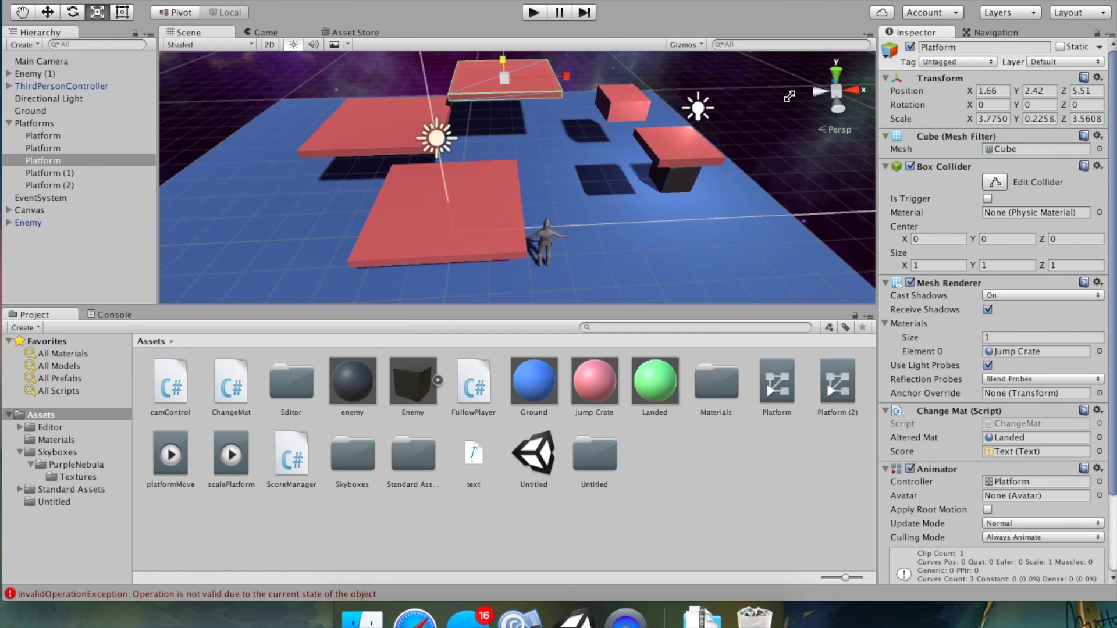
Step: Play-test the game by running and jumping the character across the platforms up to the scaling one, and stop it
left_click(535, 11)
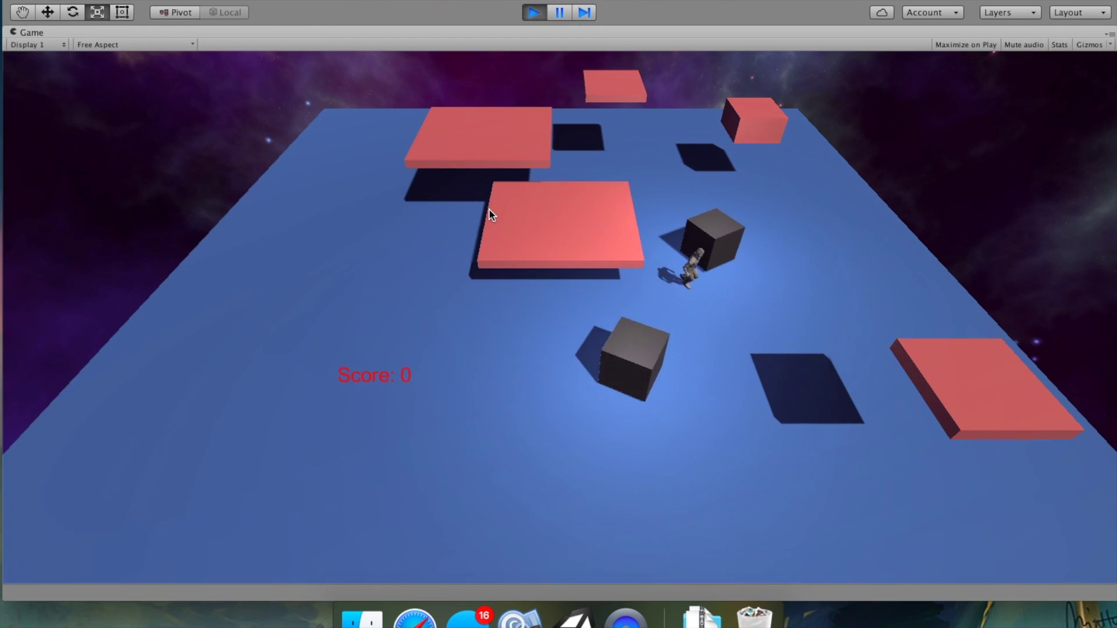
key("Right")
key("Down")
key("Left")
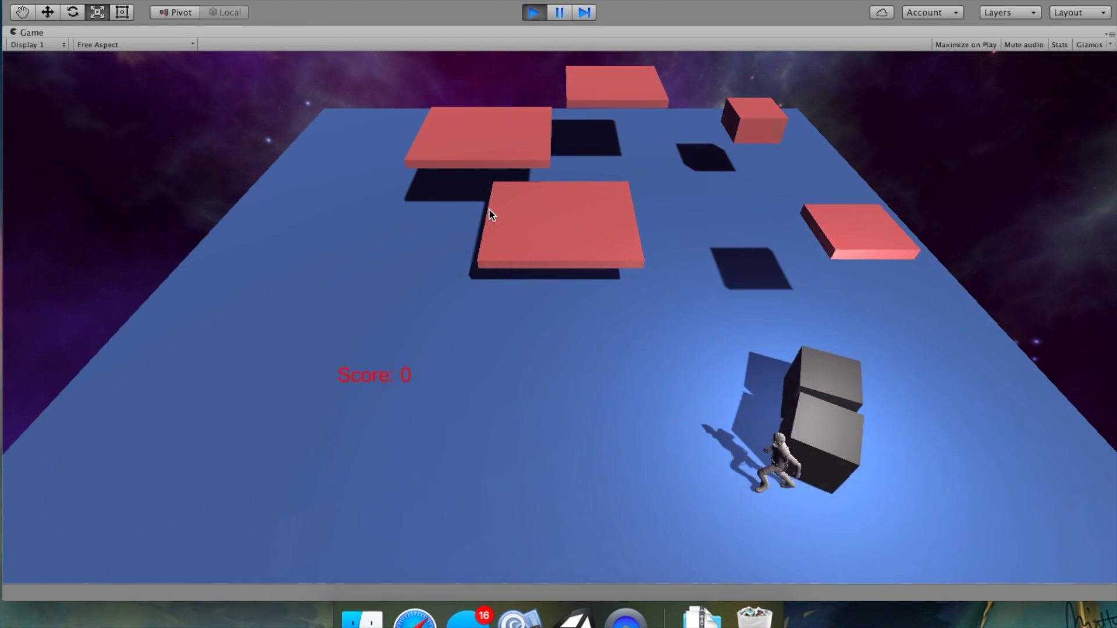
key("Up")
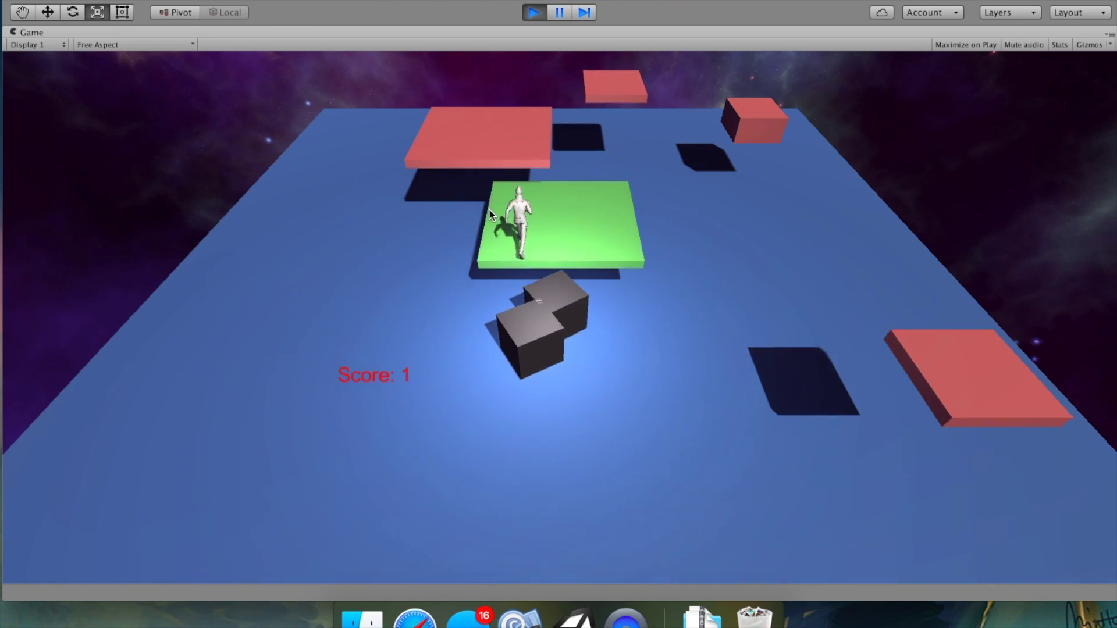
key("Up")
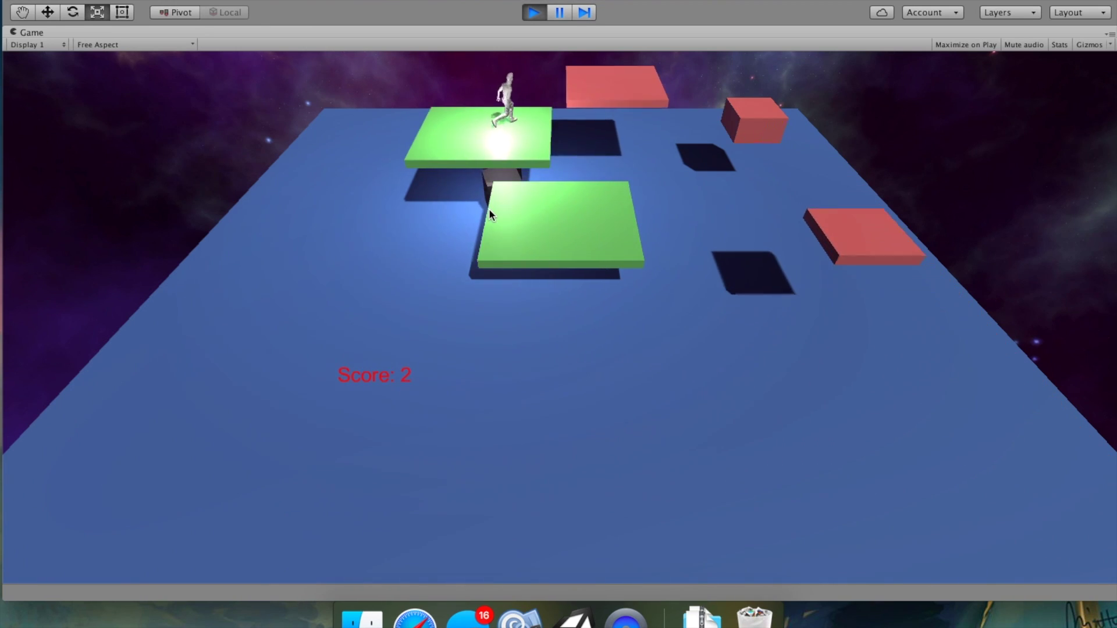
key("Up")
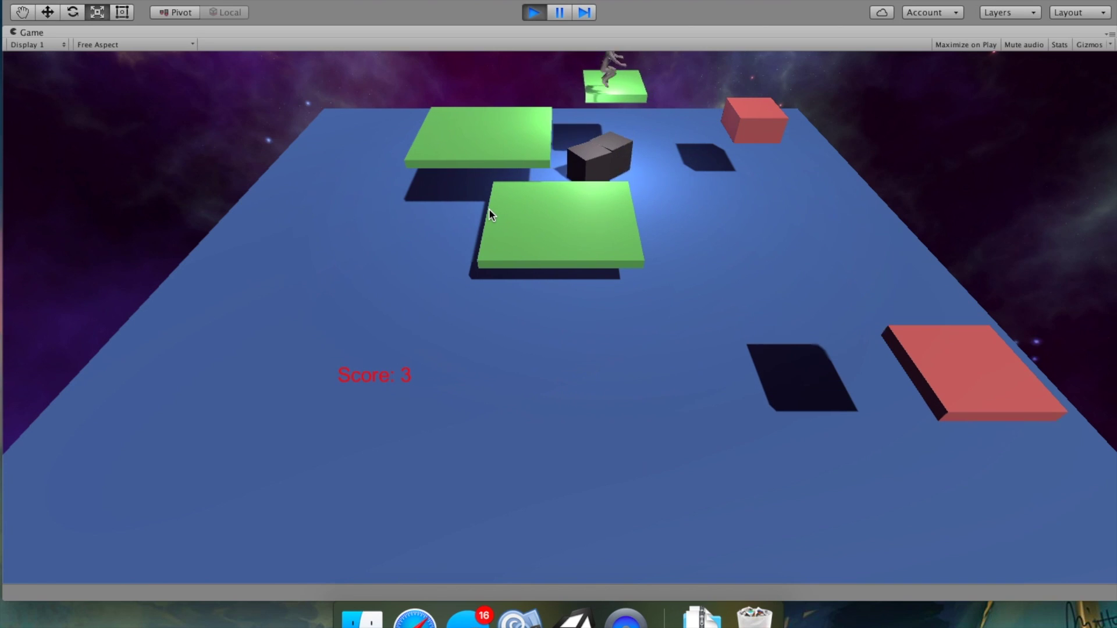
key("Down")
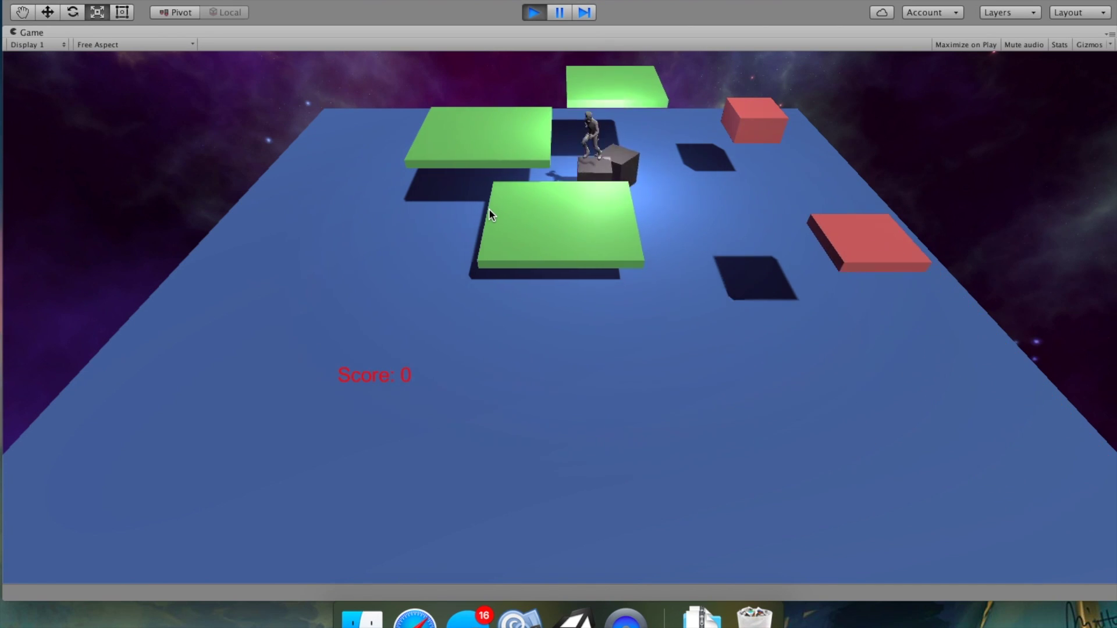
key("Down")
left_click(4, 189)
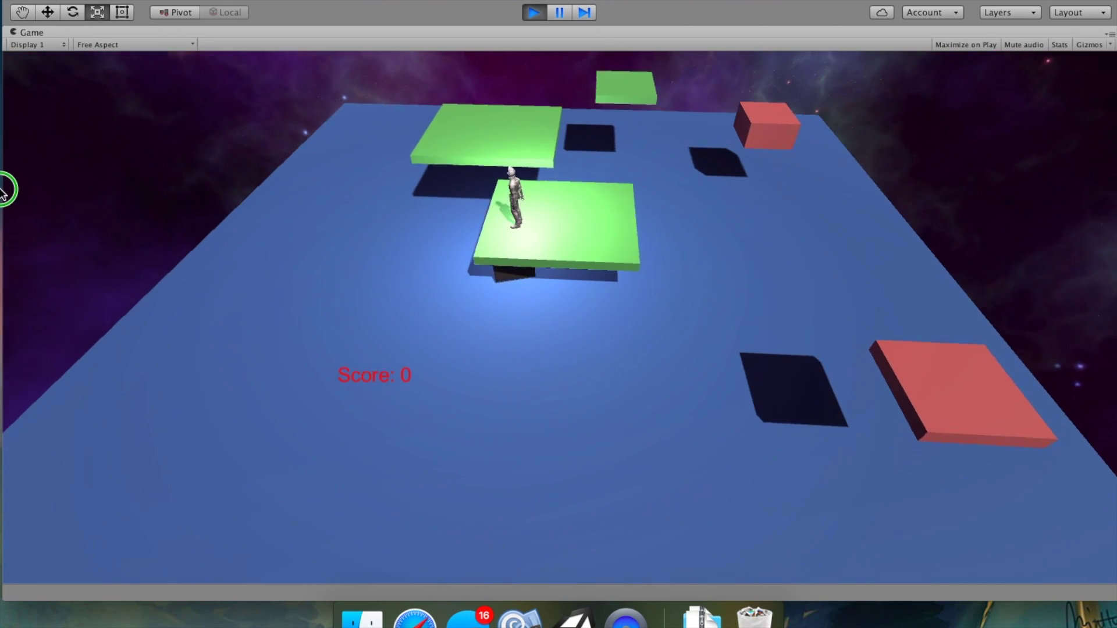
key("Up")
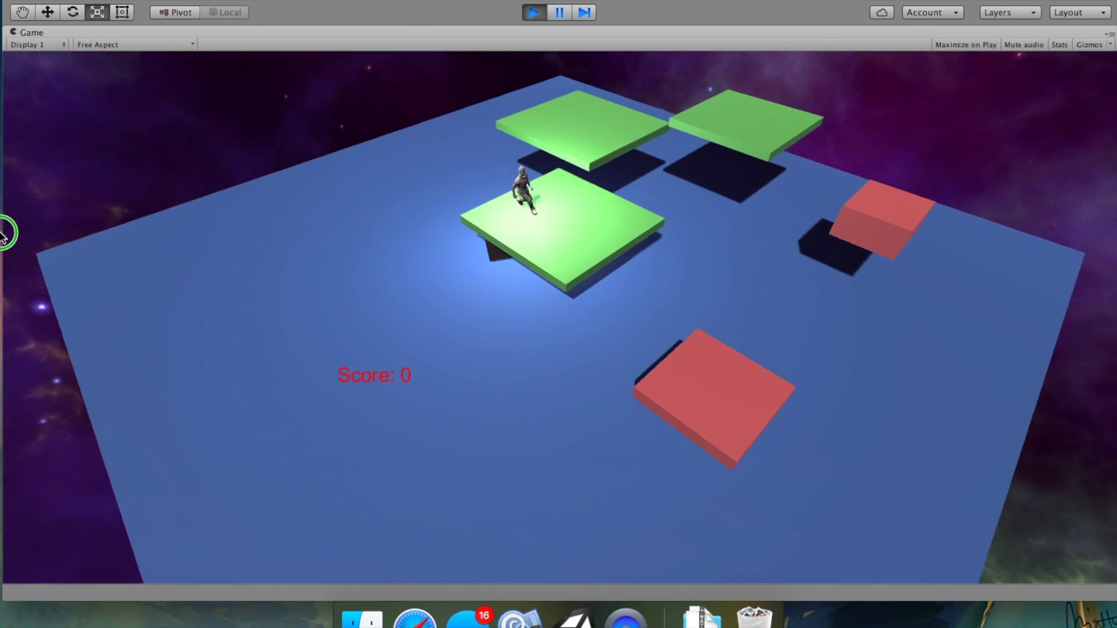
key("Down")
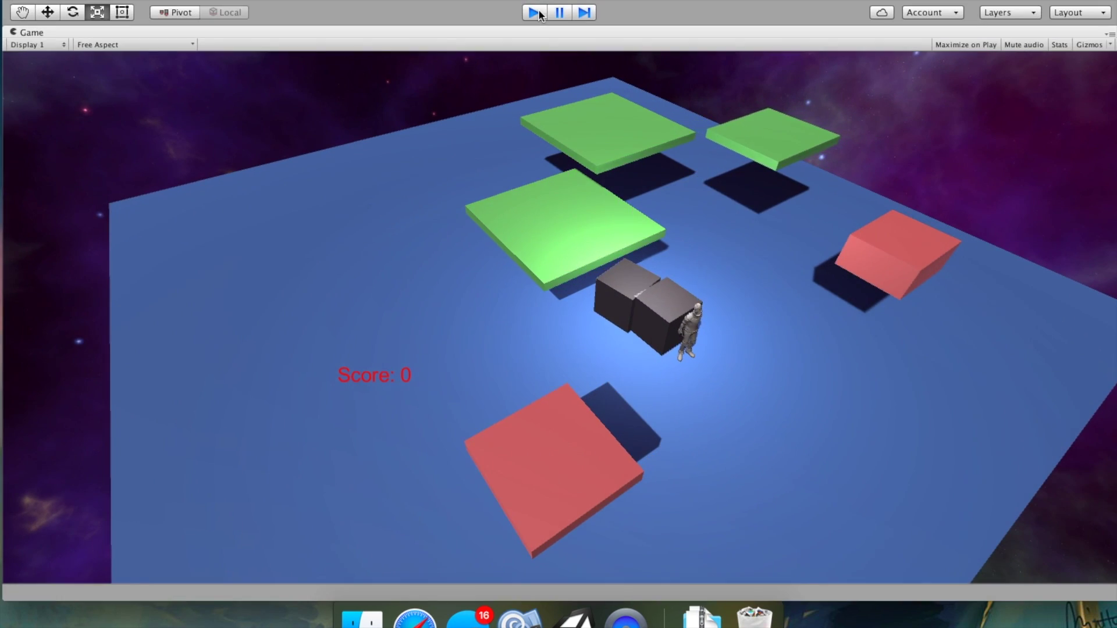
left_click(533, 12)
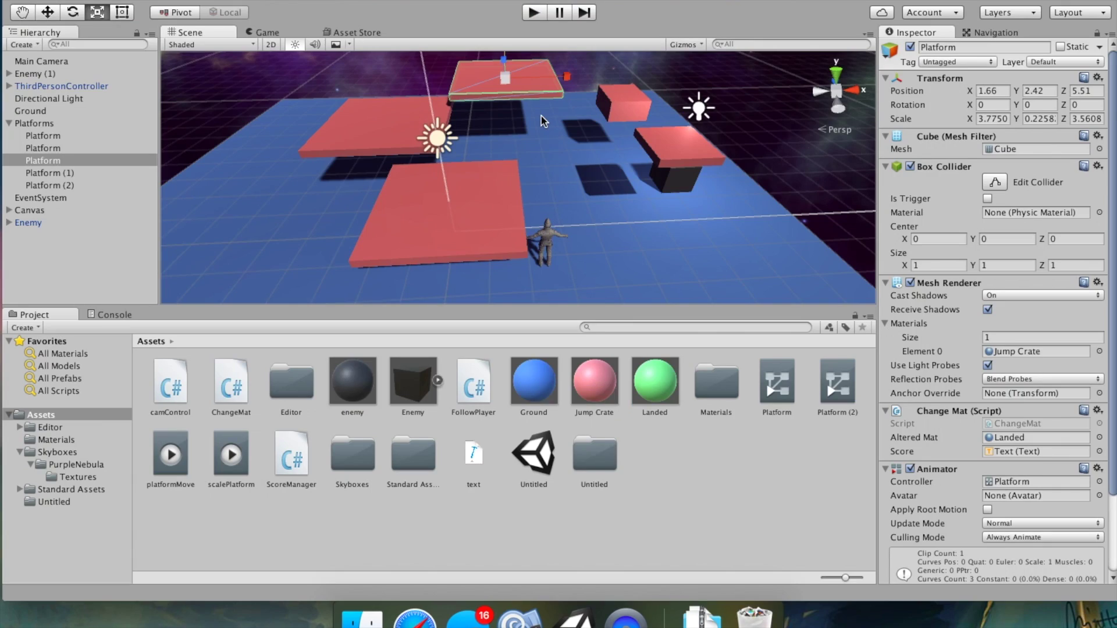
Step: Select the farthest large platform and open the Platform controller assigned to its Animator
left_click(668, 138)
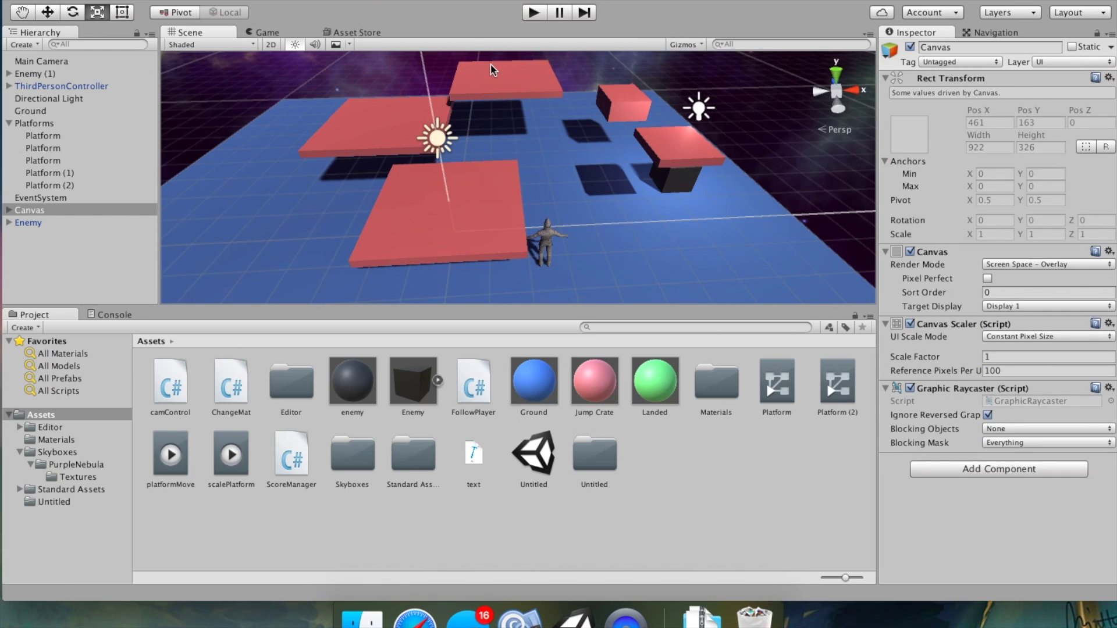
left_click(517, 73)
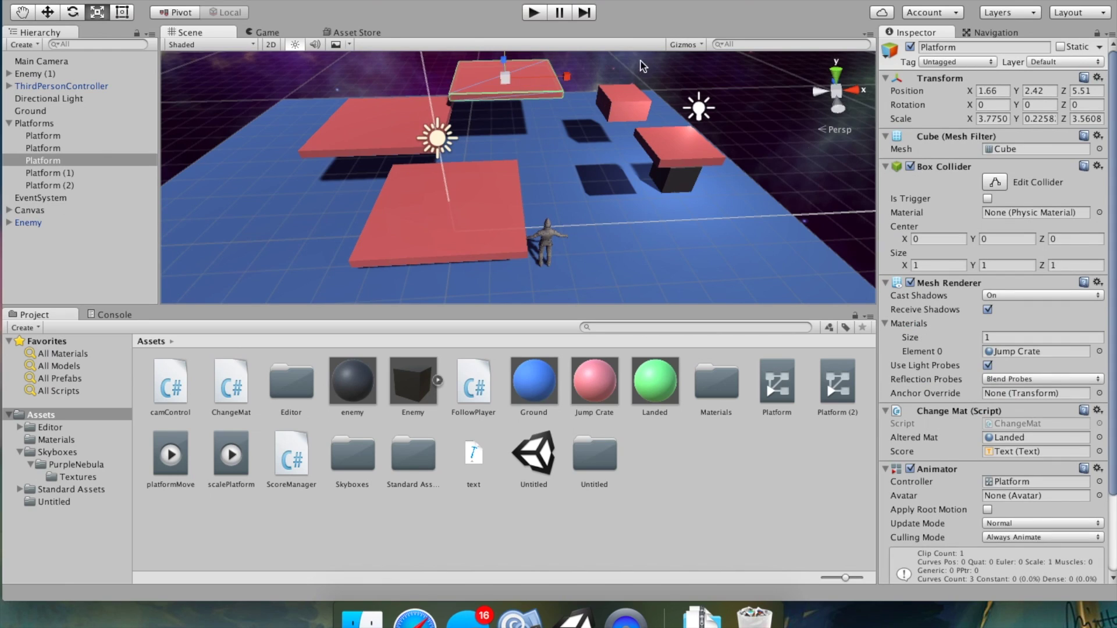
left_click(62, 159)
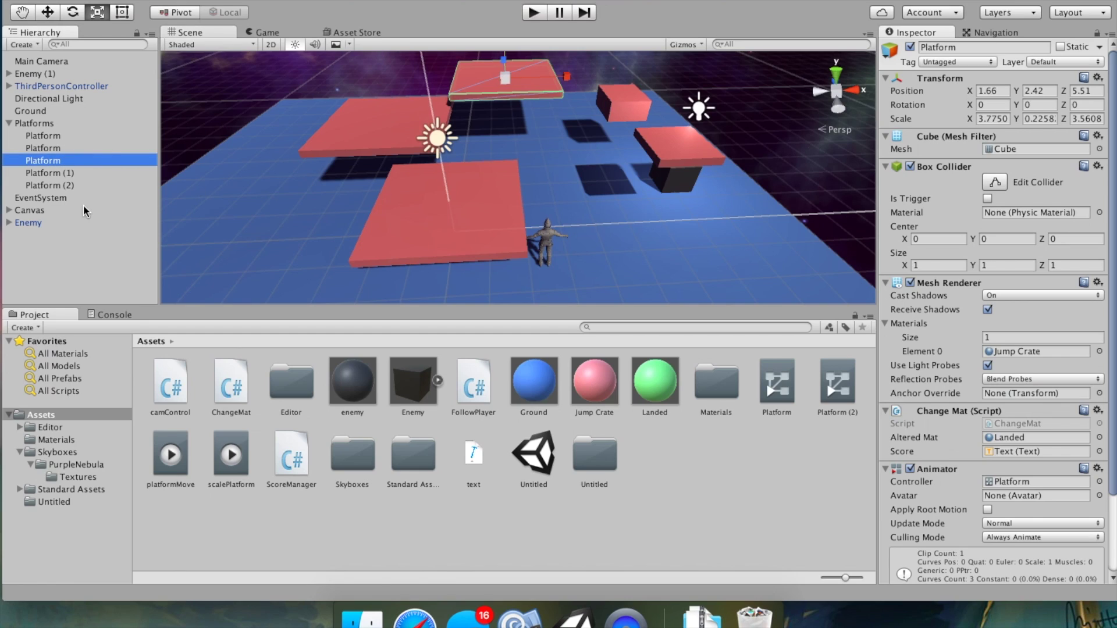
left_click(36, 184)
left_click(71, 158)
scroll(1039, 163, "down", 3)
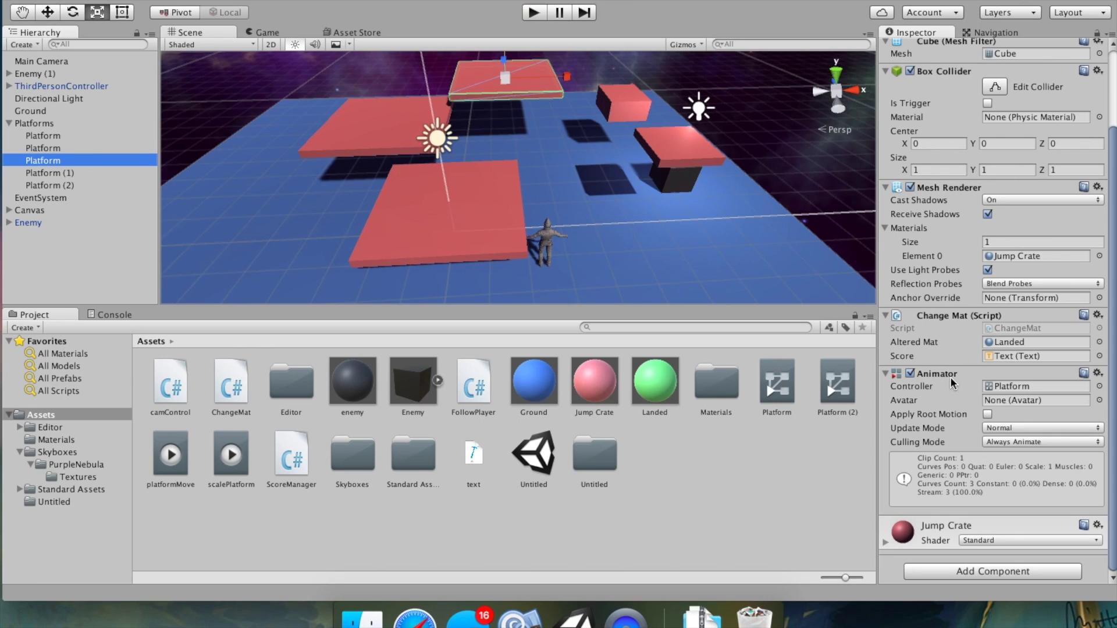
double_click(992, 386)
Step: Examine the state graph of the Platform controller, including the Entry node and its default state
left_click_drag(543, 174, 603, 176)
scroll(595, 176, "left", 10)
scroll(595, 176, "right", 4)
scroll(598, 181, "right", 8)
scroll(598, 182, "up", 3)
left_click_drag(638, 162, 703, 188)
left_click(523, 237)
scroll(515, 236, "down", 5)
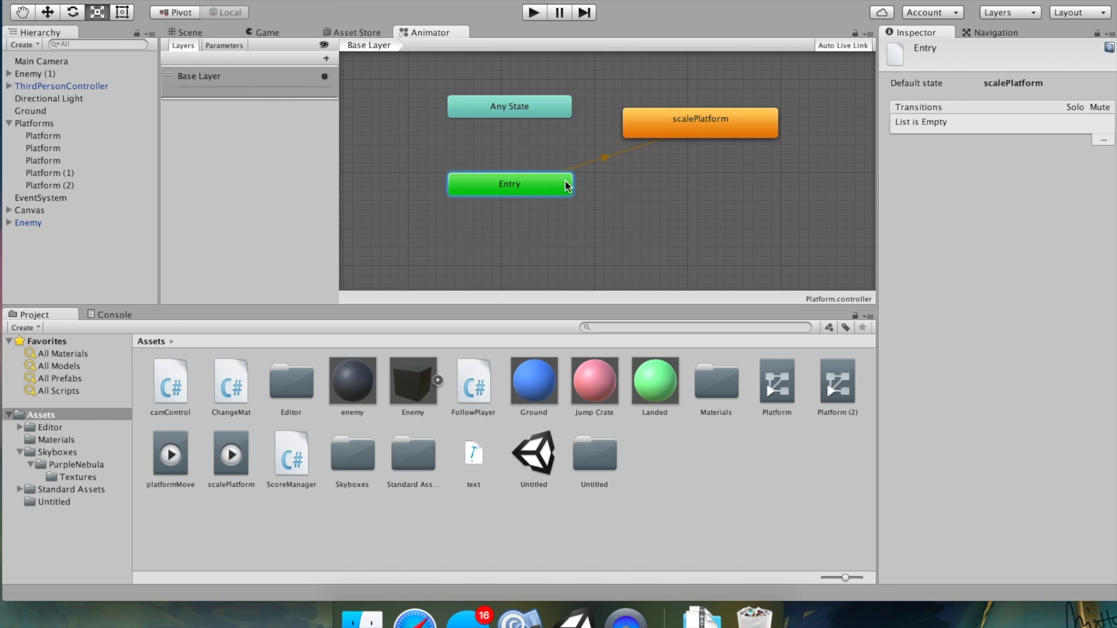
Step: Inspect the scalePlatform state's properties and the loop settings of its animation clip
left_click(692, 127)
scroll(692, 127, "right", 7)
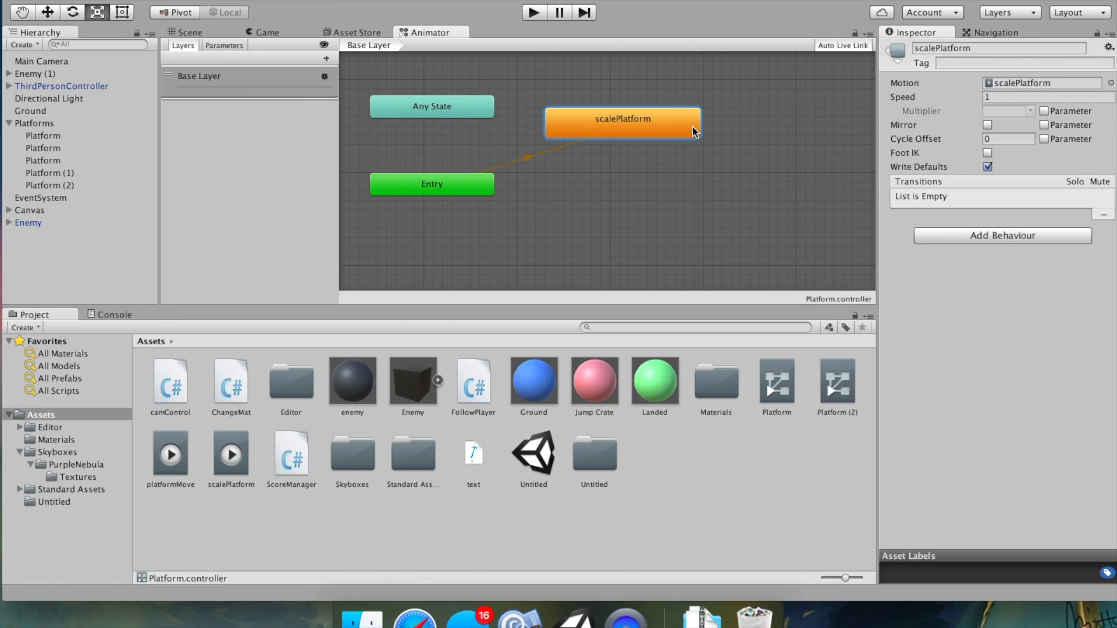
right_click(613, 123)
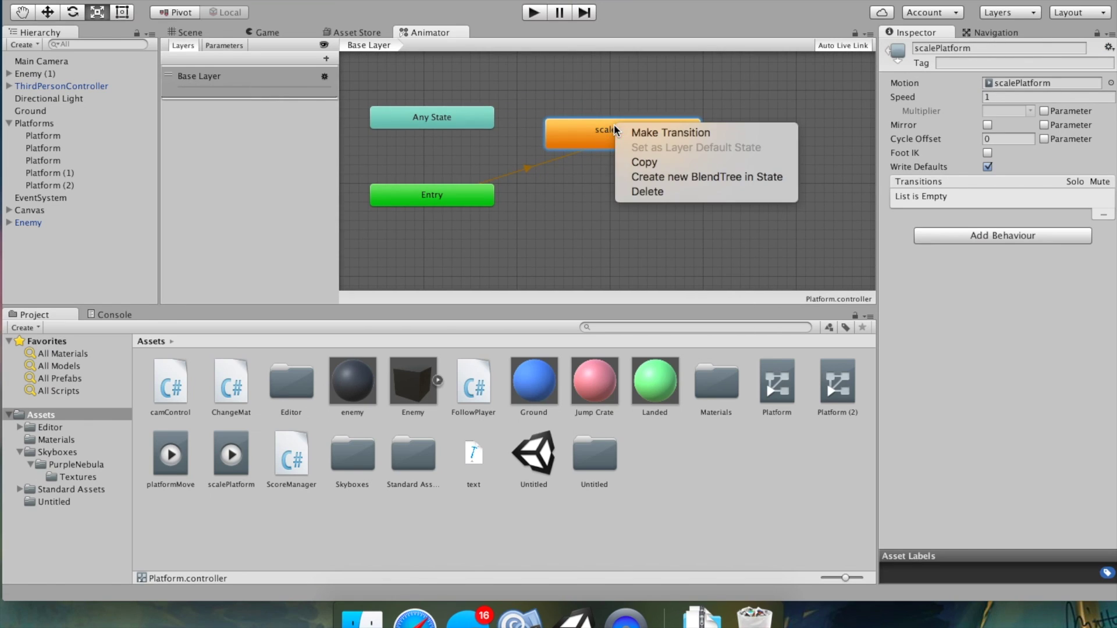
right_click(586, 213)
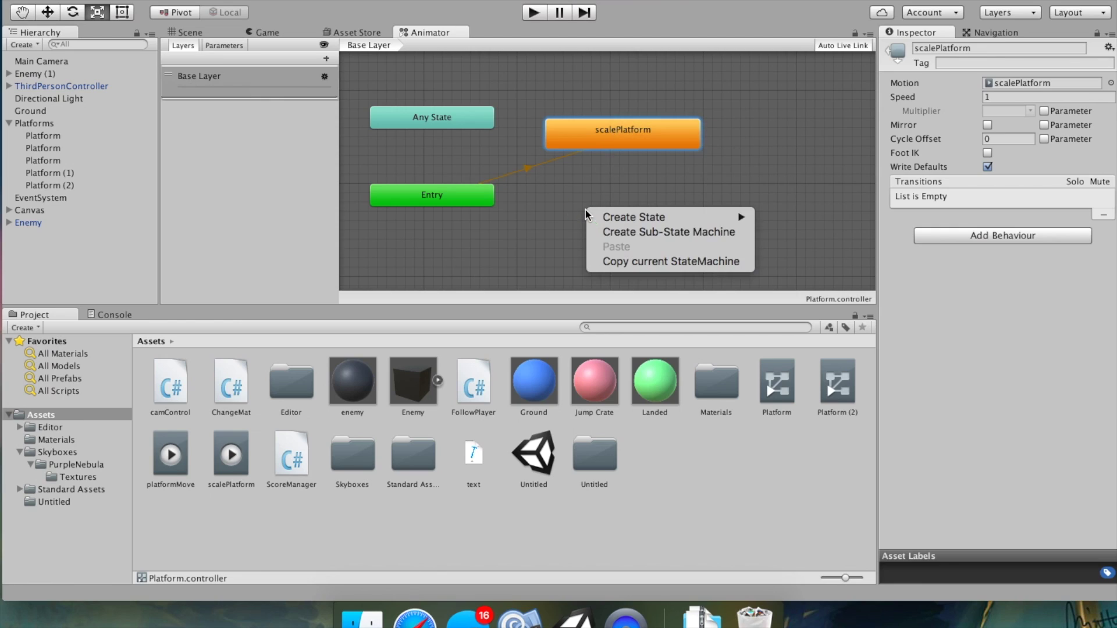
left_click(547, 220)
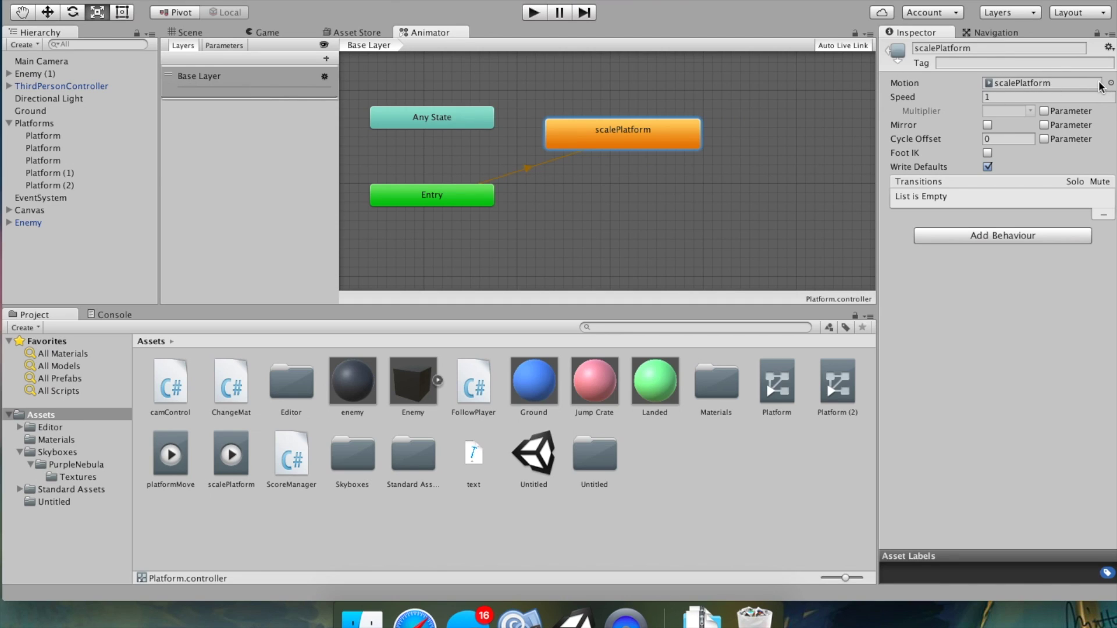
double_click(643, 129)
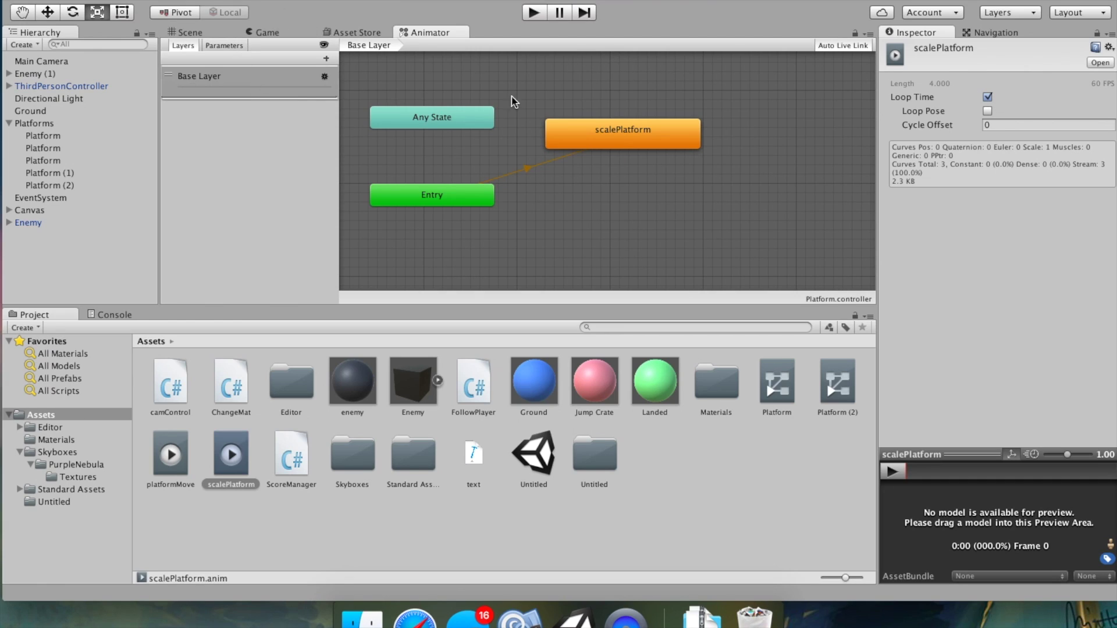
Step: Add an empty state below scalePlatform in the state graph and make a transition from it to scalePlatform
left_click(590, 147)
scroll(590, 191, "left", 5)
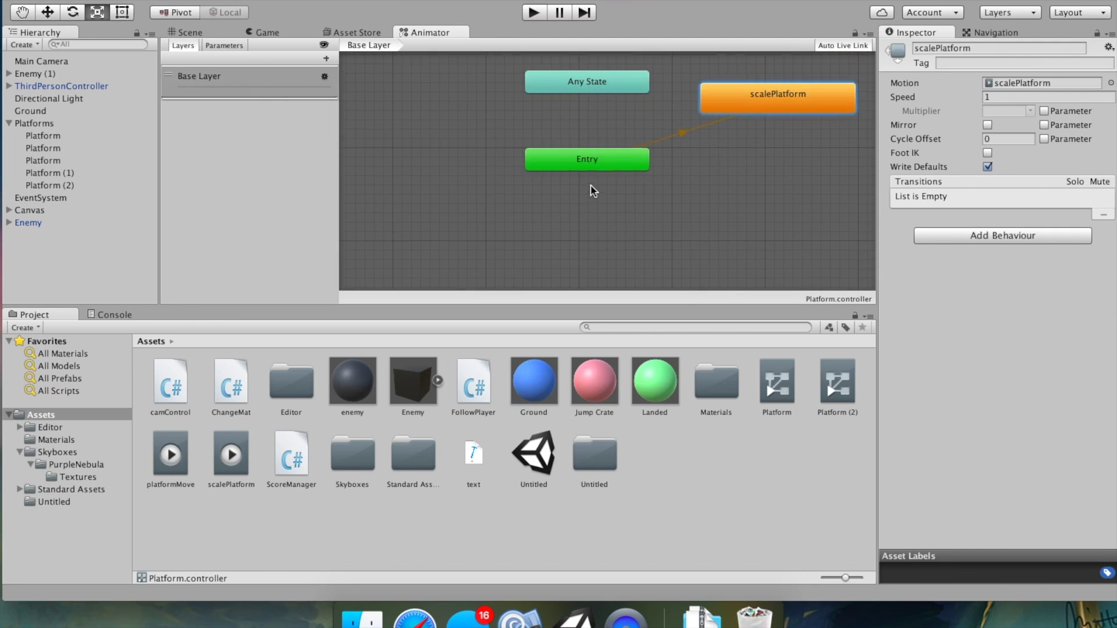
scroll(591, 190, "right", 2)
right_click(707, 201)
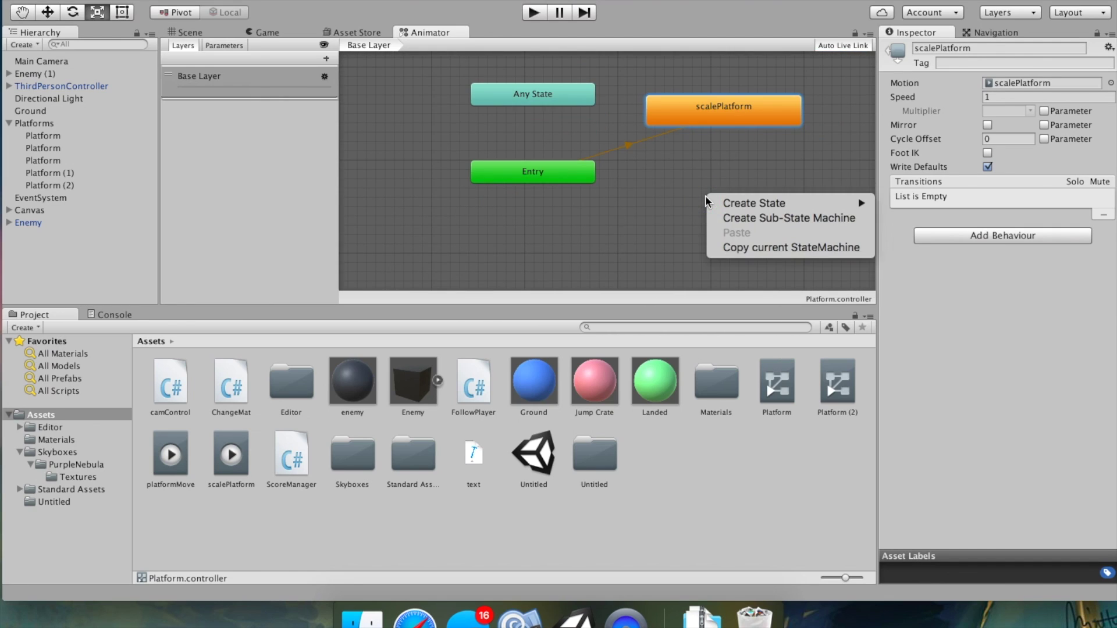
mouse_move(850, 203)
left_click(899, 204)
right_click(729, 210)
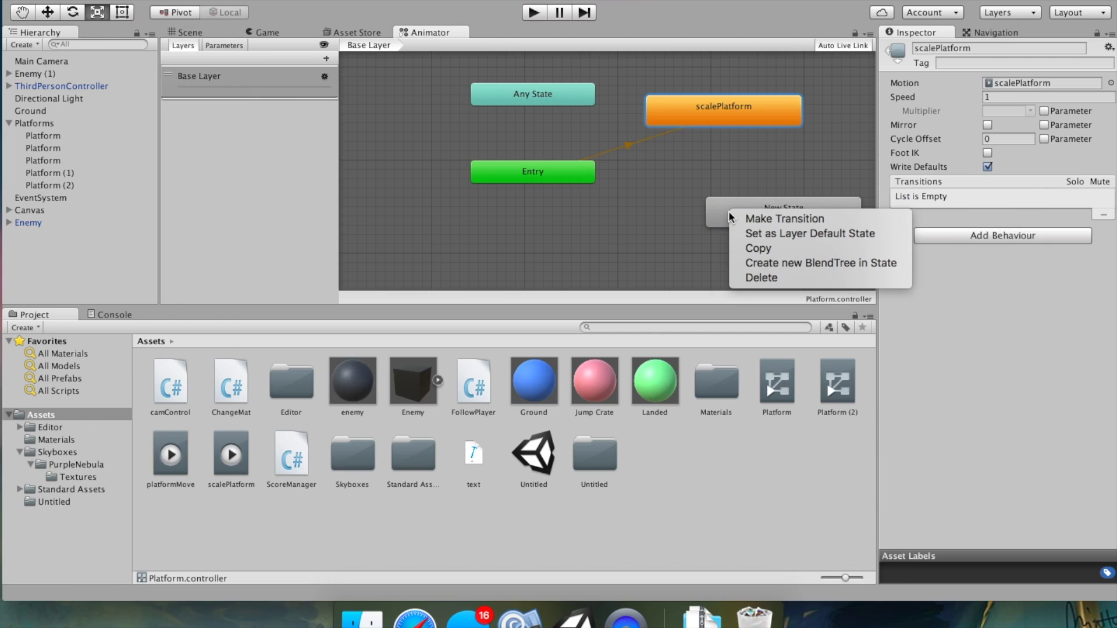
left_click(769, 219)
left_click(748, 110)
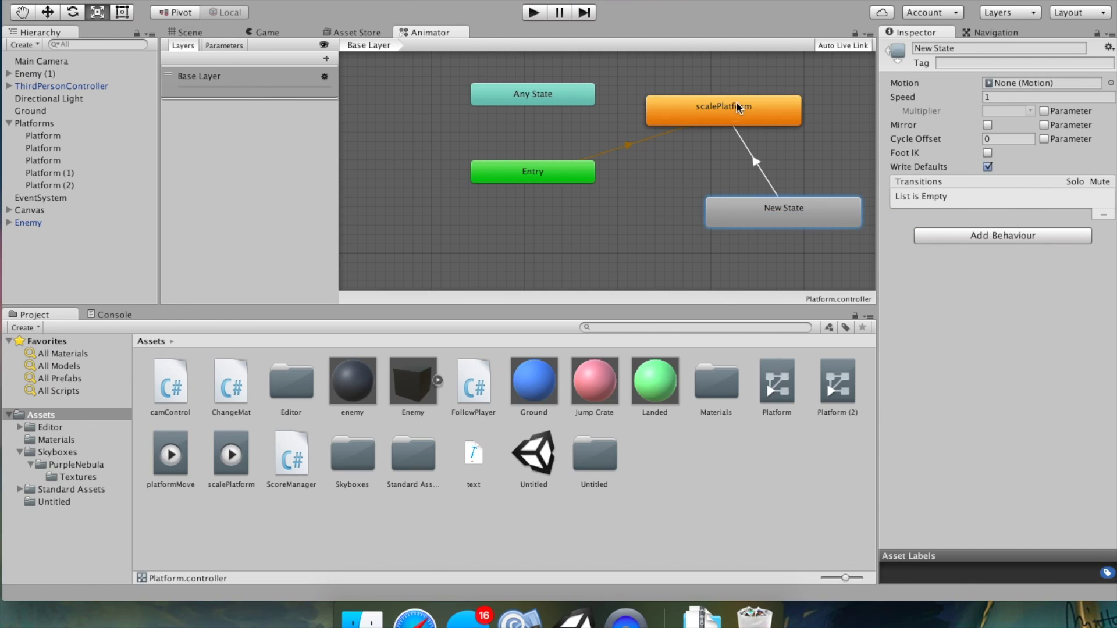
Step: Delete the New State, along with its transition, from the Platform controller's state graph
left_click_drag(748, 210, 680, 211)
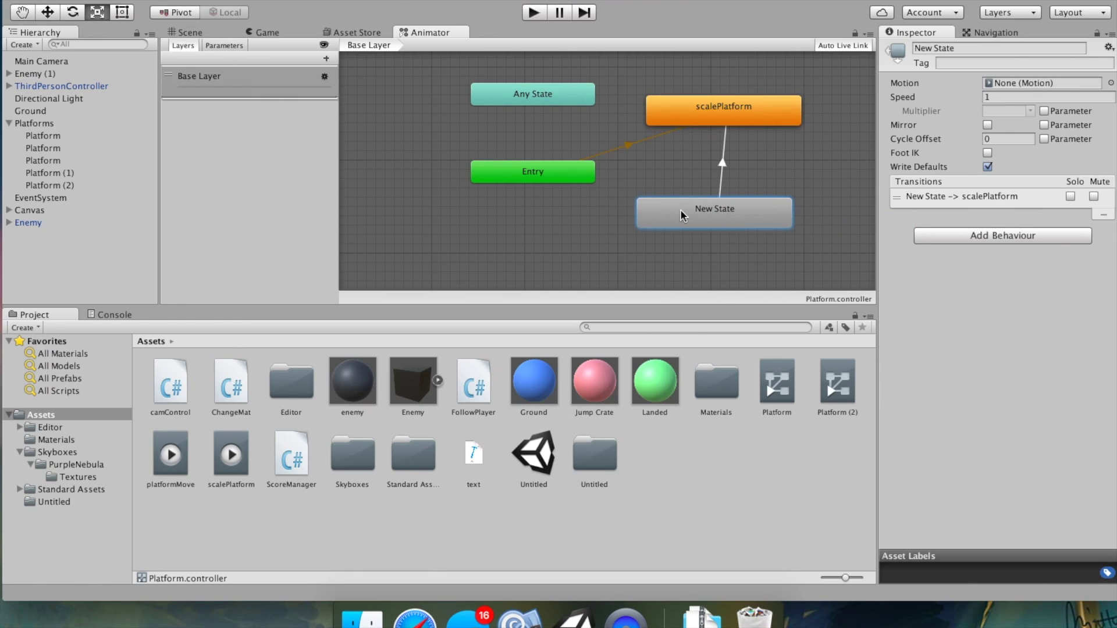
right_click(680, 210)
left_click(720, 277)
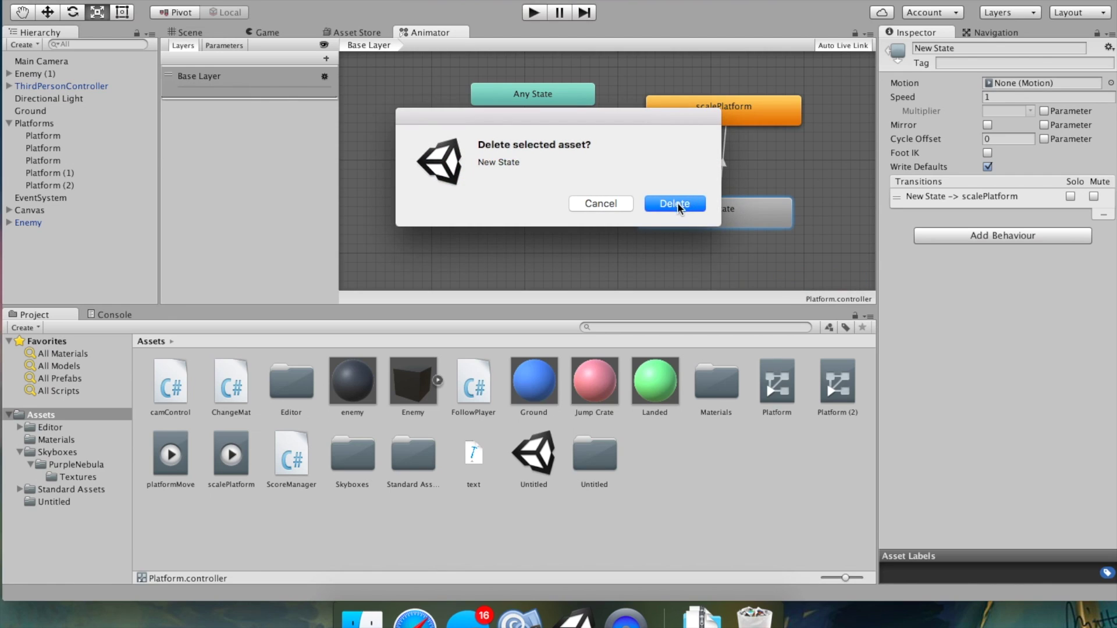
left_click(677, 203)
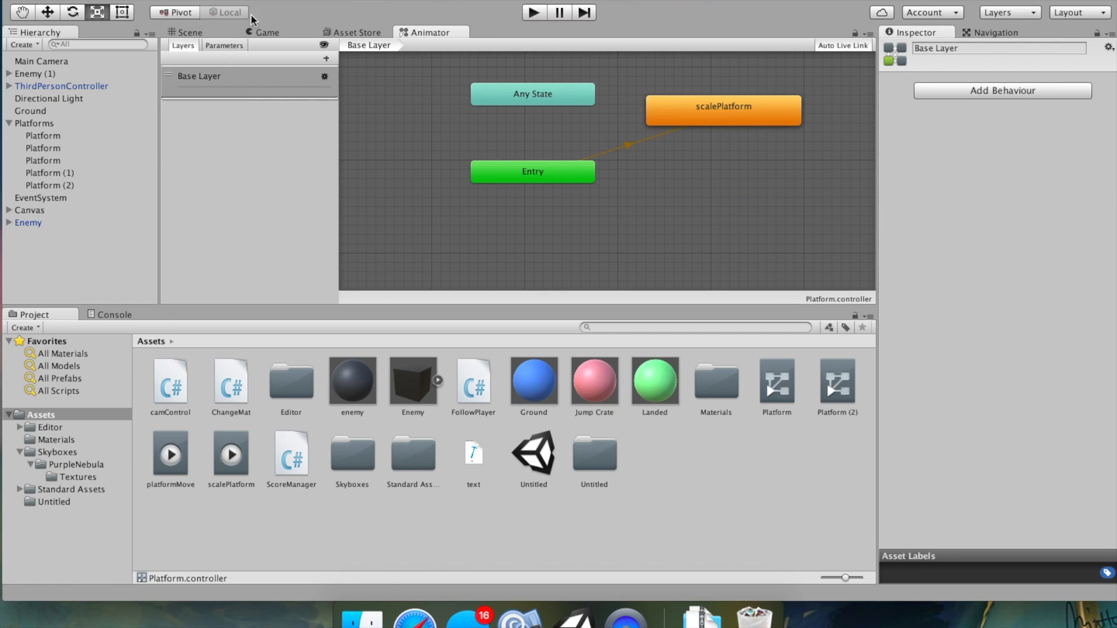
Step: Return to the Scene view and play-test the game, rotating the camera around the platforms before stopping it
left_click(186, 33)
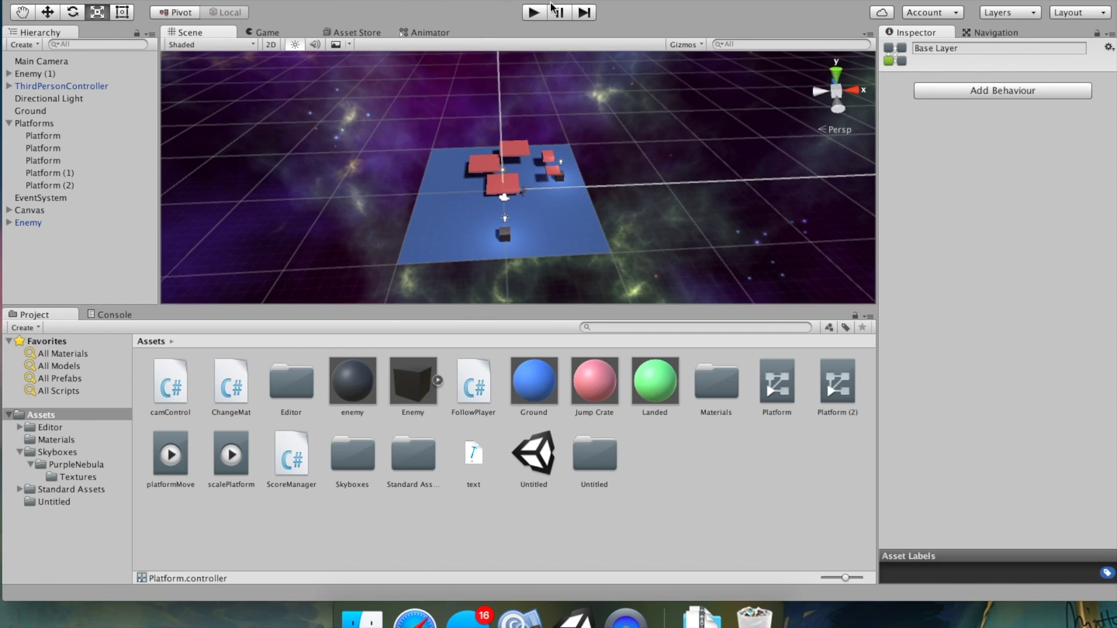
left_click(533, 12)
left_click_drag(465, 208, 99, 239)
left_click_drag(306, 178, 866, 195)
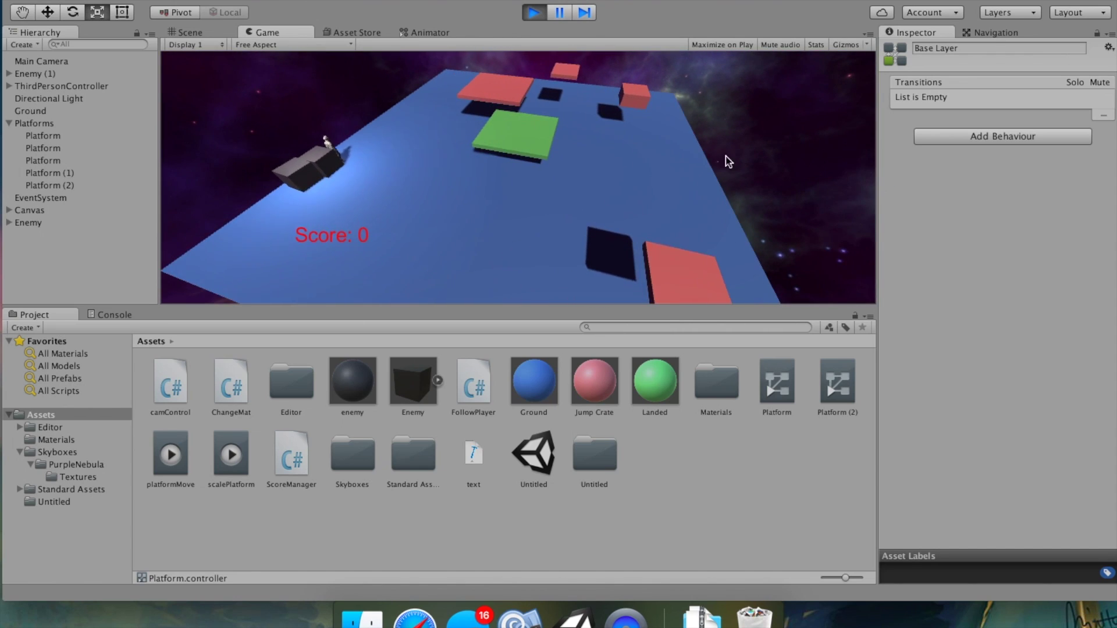
left_click(534, 15)
Step: Create an empty game object at the root of the scene and name it Weird-Mist
scroll(515, 169, "up", 3)
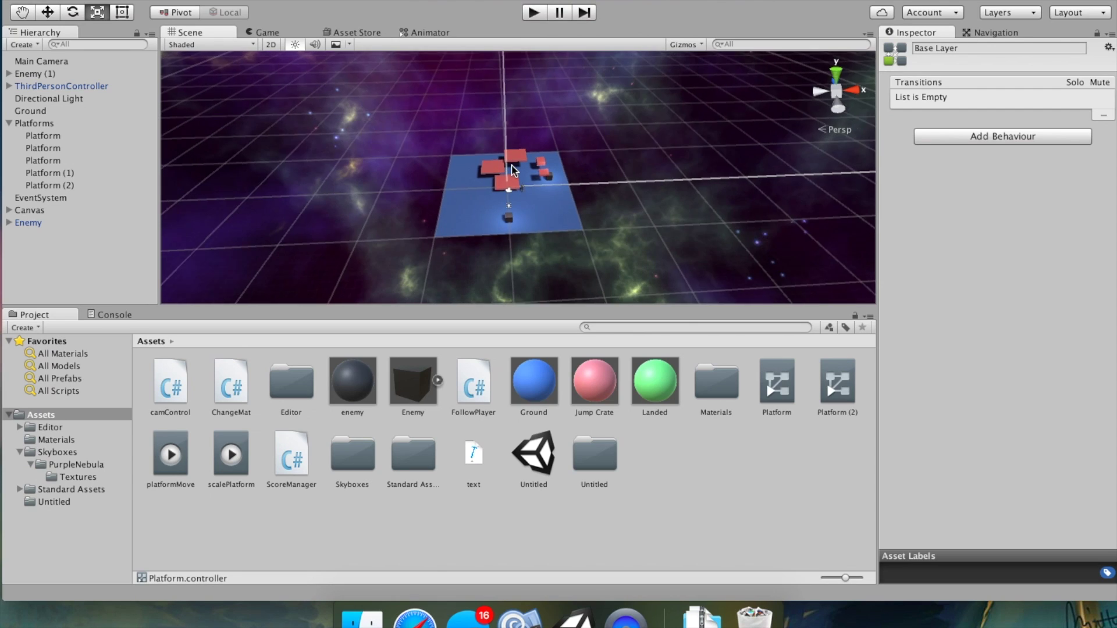
left_click(40, 258)
right_click(39, 256)
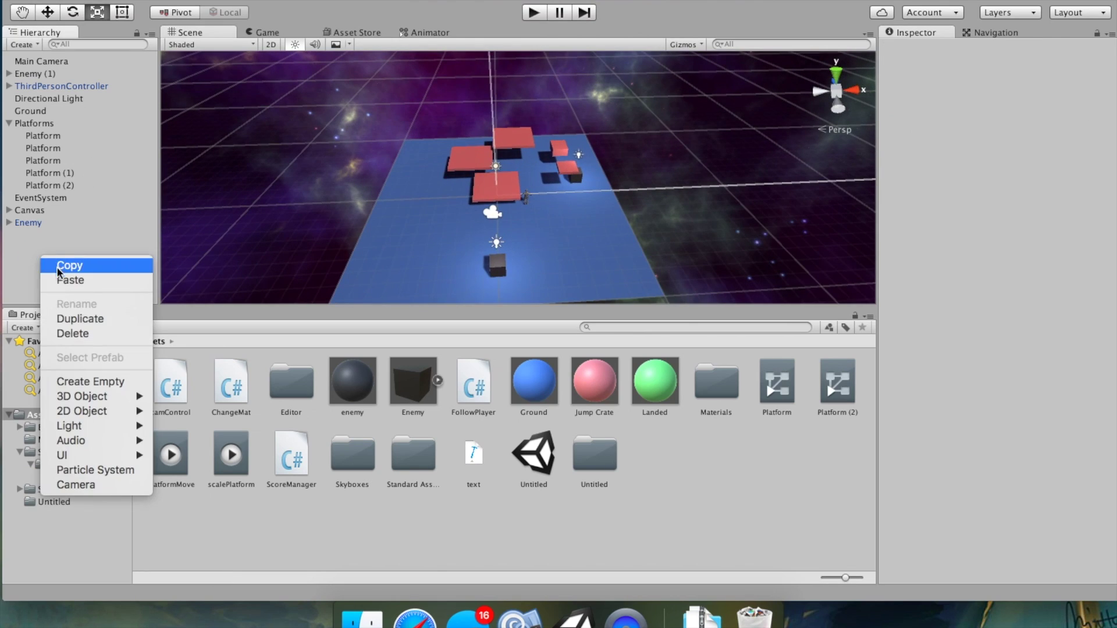
left_click(94, 381)
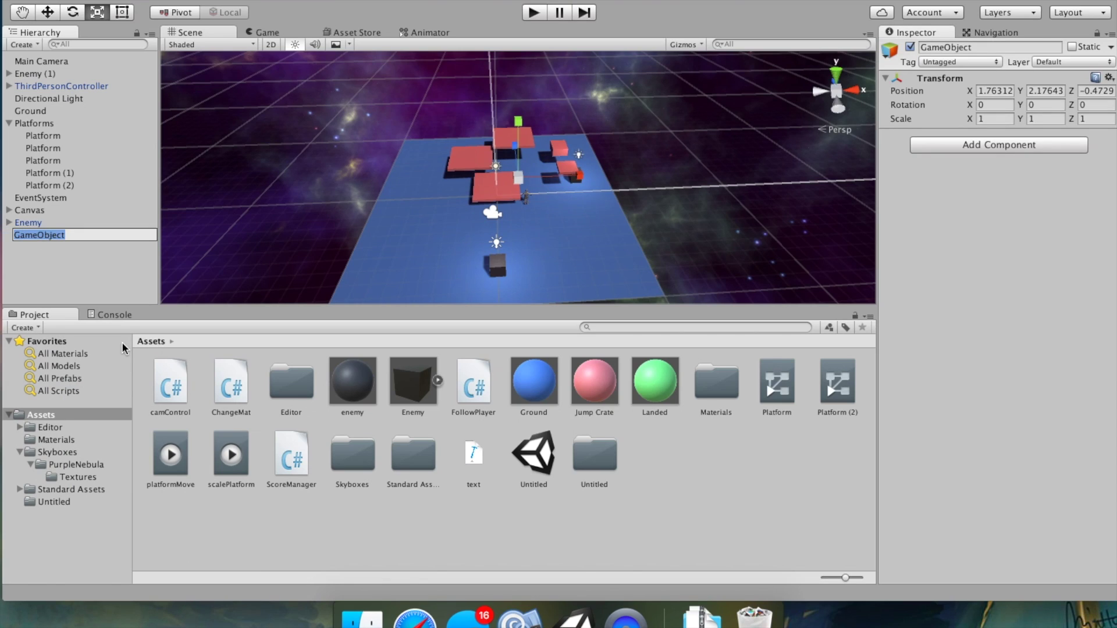
type("Weird-Mist")
key("Return")
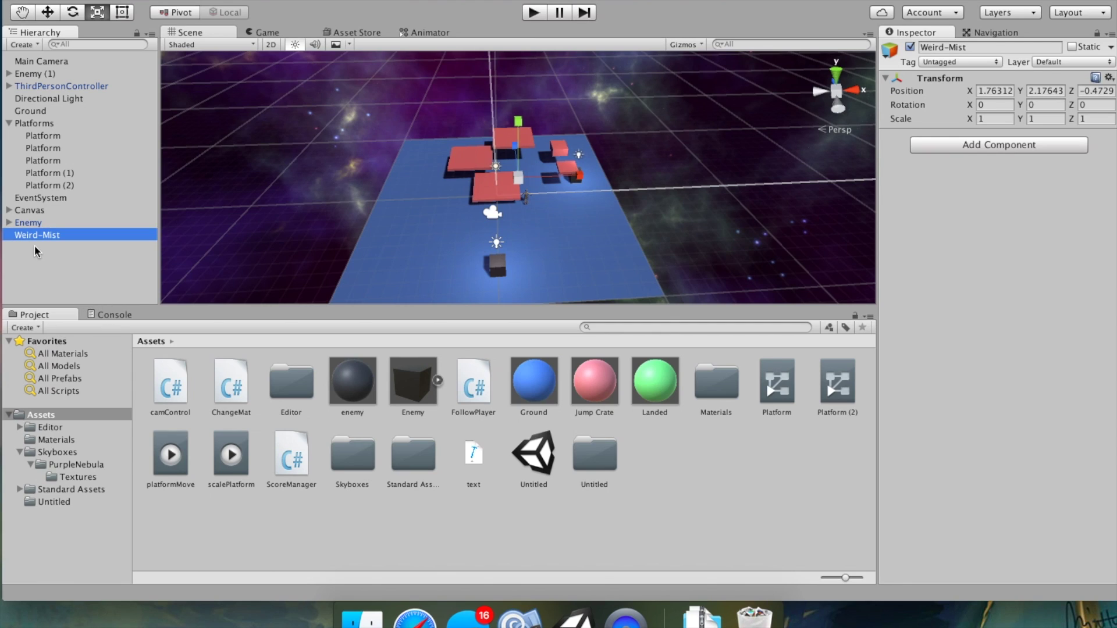
Step: Set Weird-Mist's position to 0, 0, 0 and move it down below the ground to a Y of about -4.45
scroll(414, 165, "up", 2)
key("w")
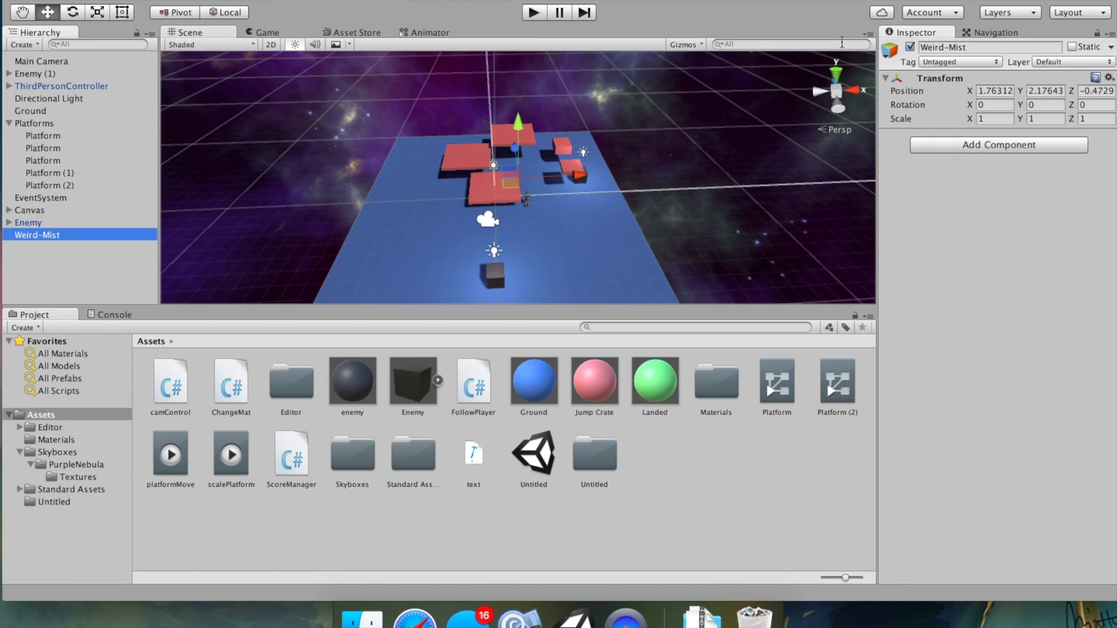
left_click(989, 90)
type("0")
key("Tab")
type("0")
key("Tab")
type("0")
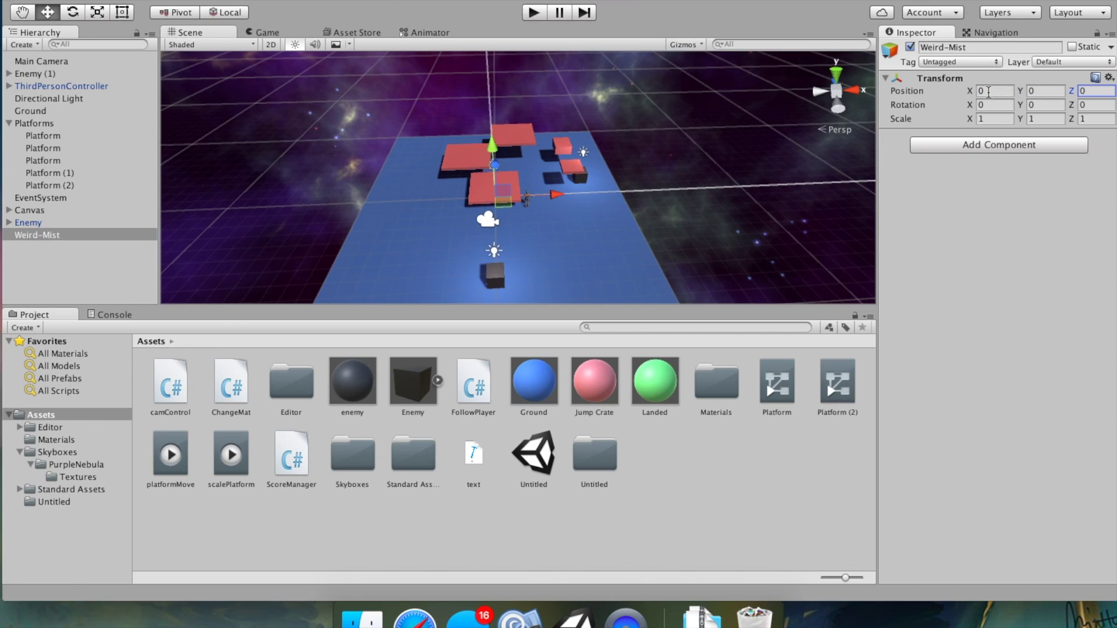
left_click_drag(484, 145, 493, 194)
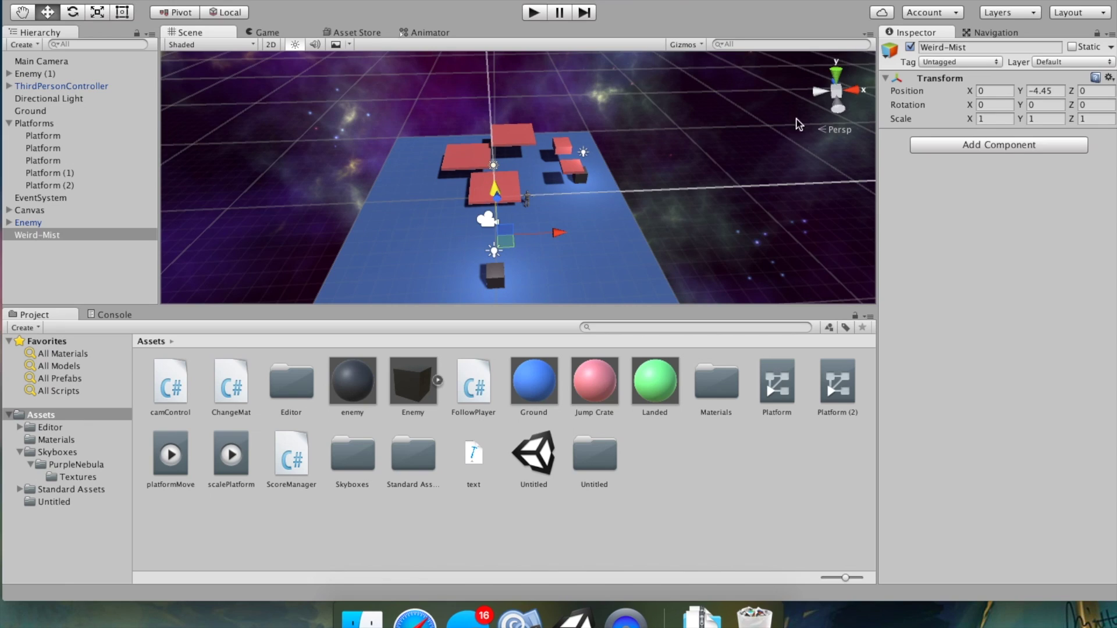
Step: Add a Particle System component to Weird-Mist
left_click(945, 144)
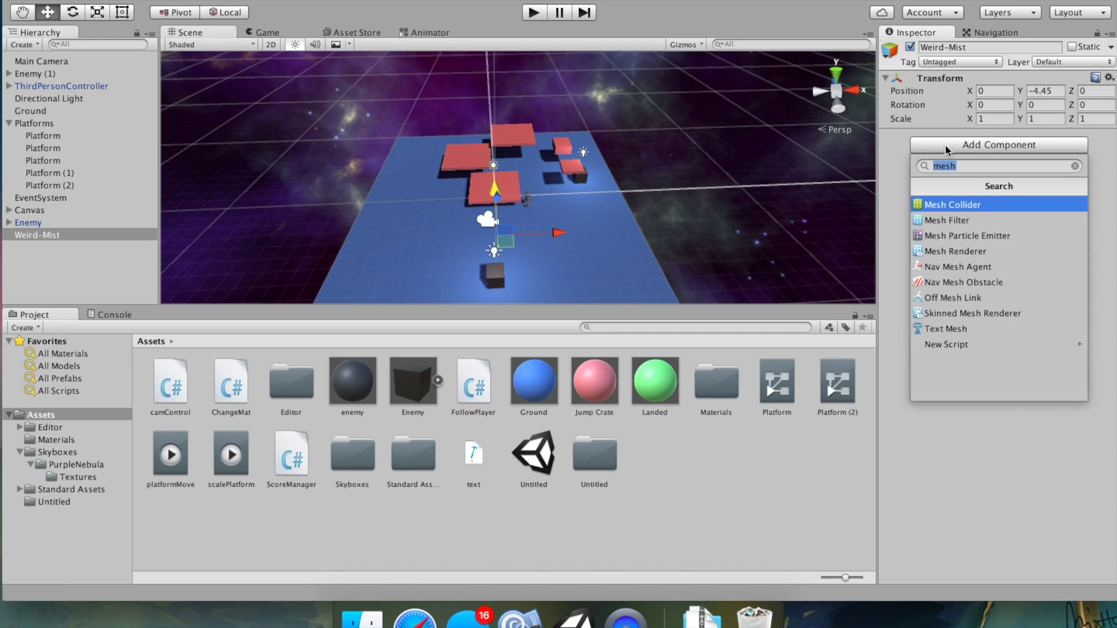
key("BackSpace")
key("BackSpace")
key("BackSpace")
key("BackSpace")
type("part")
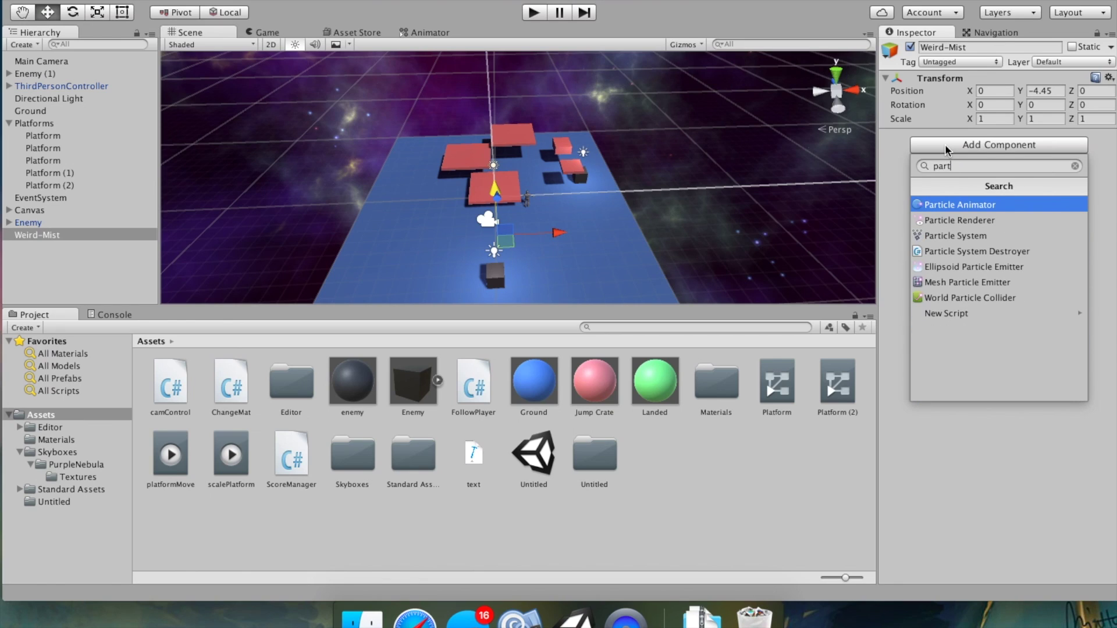
key("Down")
key("Down")
key("Return")
Step: Examine the particles emitted by Weird-Mist from several sides of the ground
scroll(927, 210, "down", 3)
left_click(21, 14)
left_click_drag(466, 238, 483, 70)
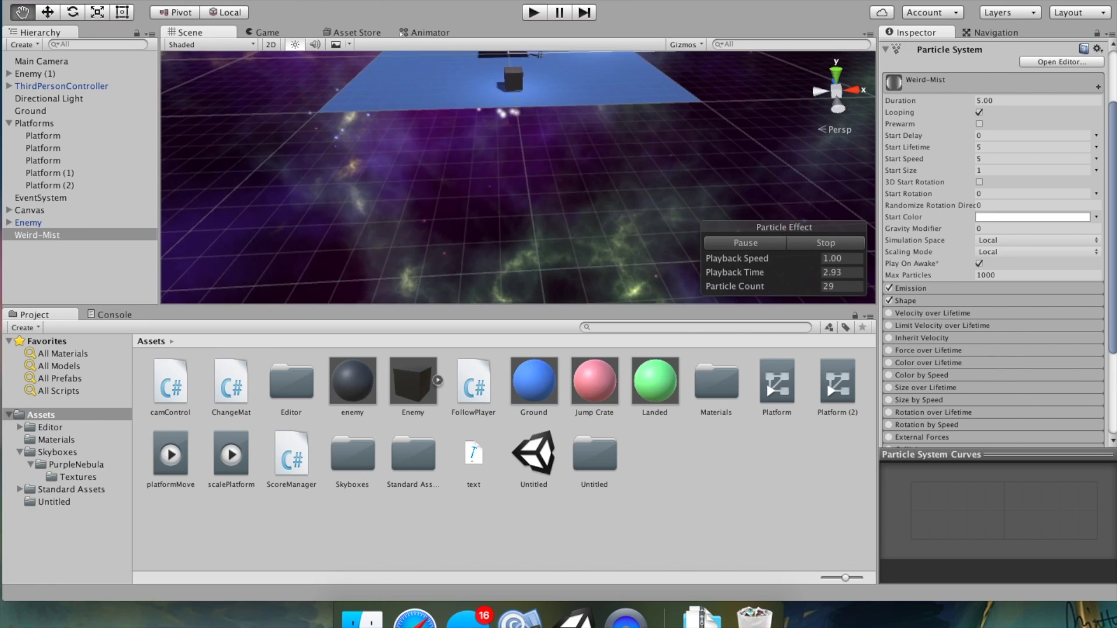
left_click_drag(386, 88, 407, 192)
left_click_drag(580, 135, 426, 161, "alt")
left_click_drag(556, 161, 381, 215, "alt")
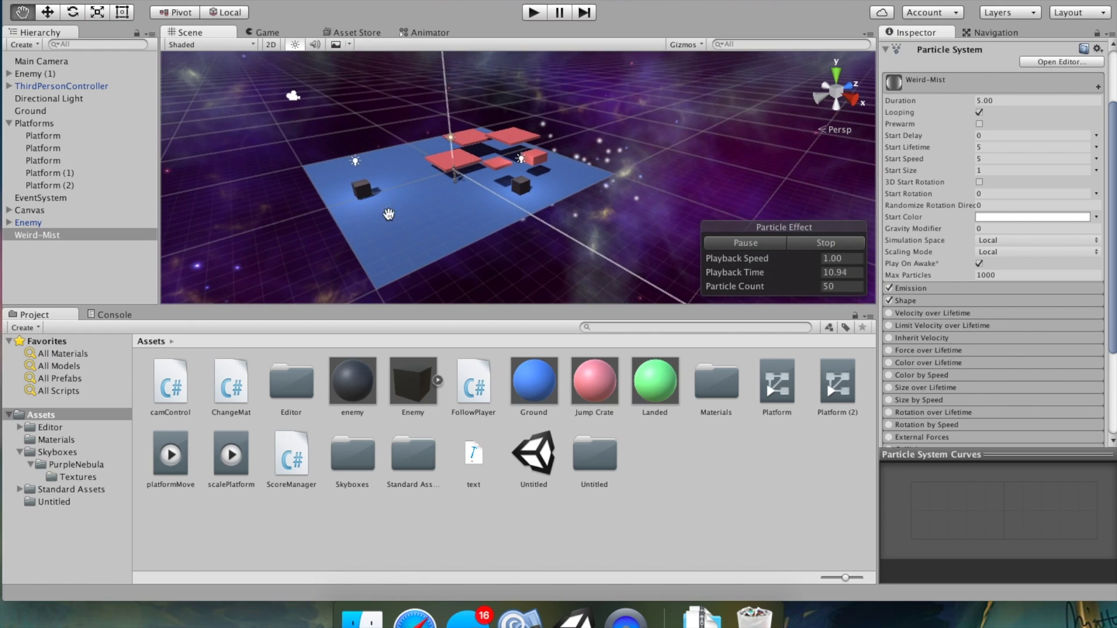
left_click_drag(576, 201, 448, 244, "alt")
left_click_drag(635, 189, 575, 208)
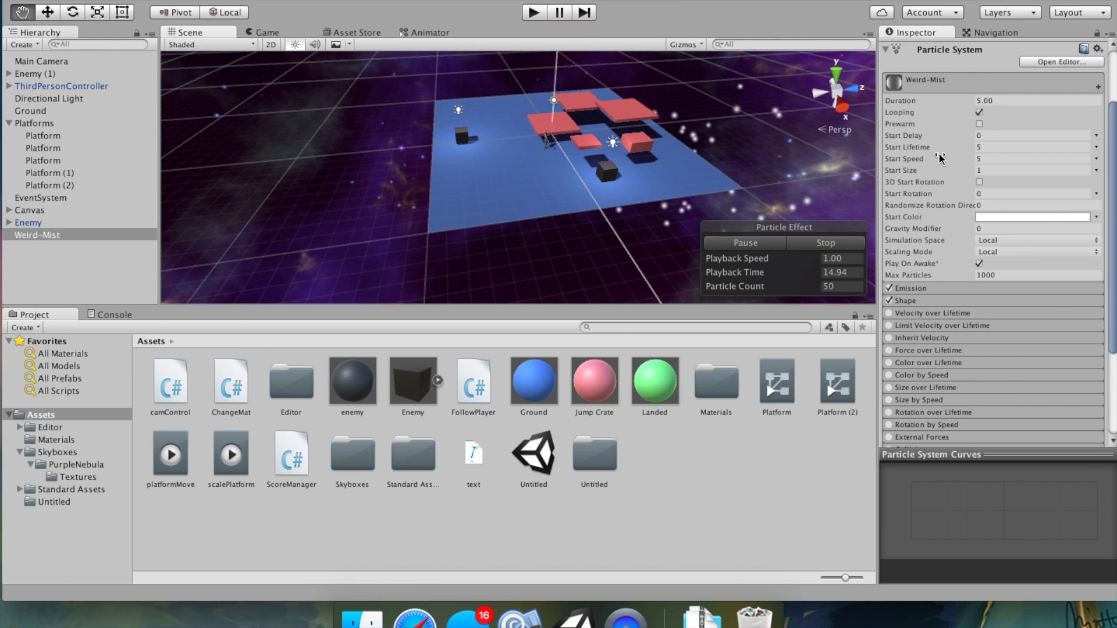
Step: Change the particle emitter's shape to Box and enlarge it to about X 26.44, Y 4.59 and Z 5.95
left_click(938, 289)
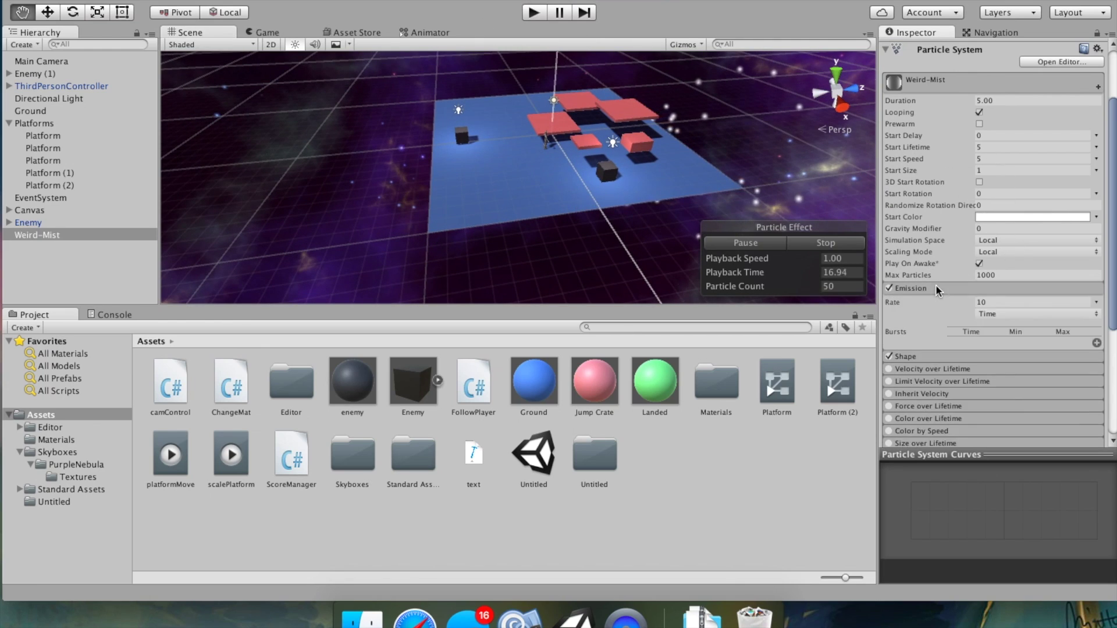
scroll(941, 279, "down", 3)
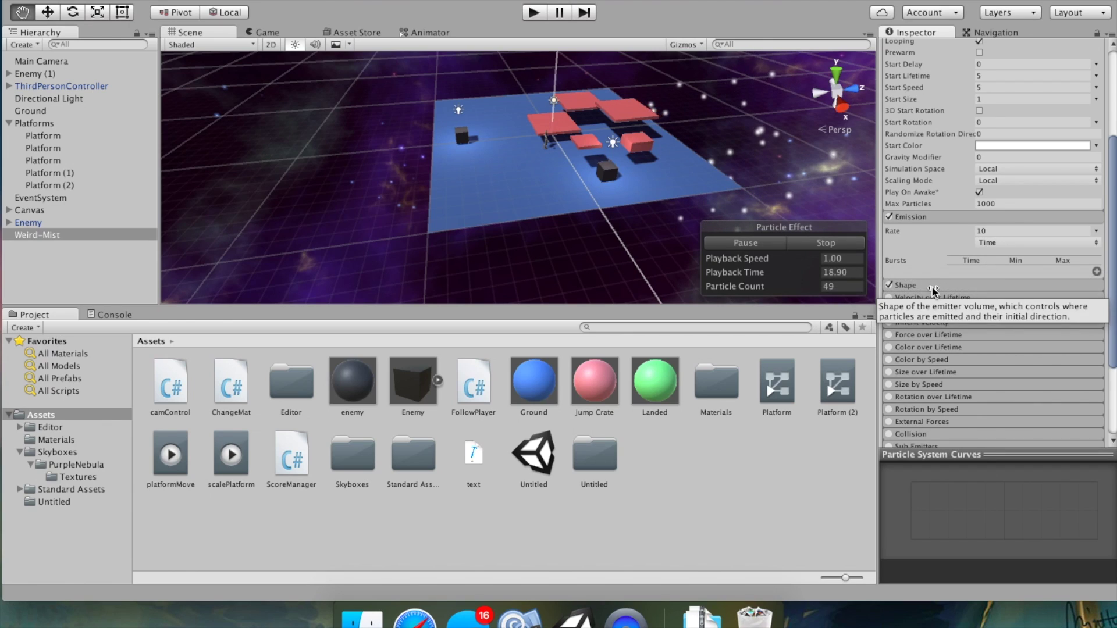
left_click(937, 286)
left_click(1024, 299)
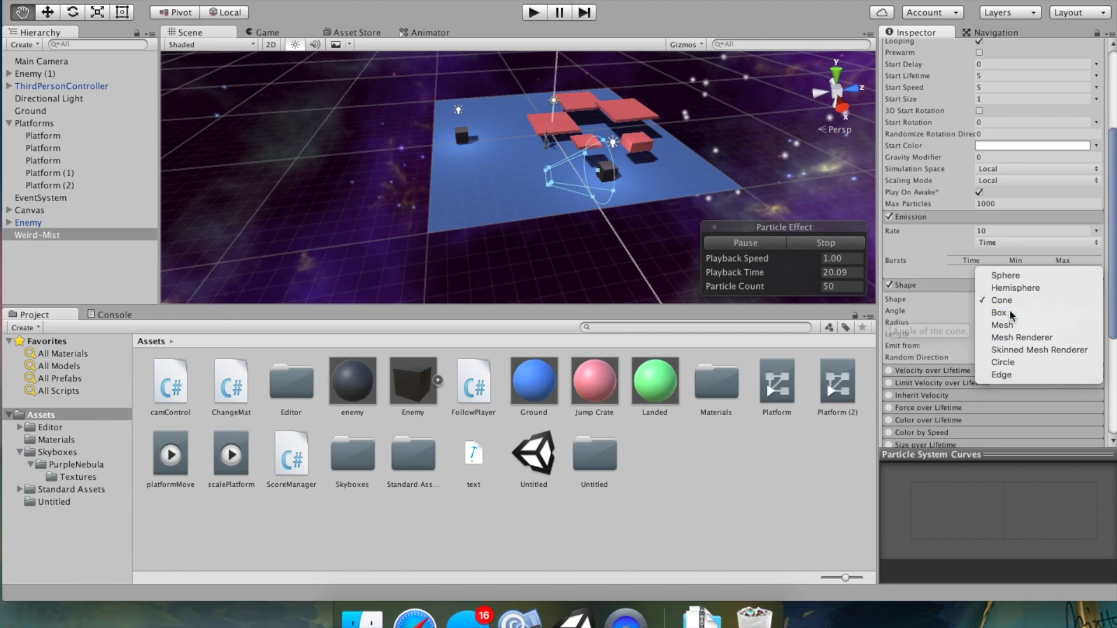
left_click(1004, 311)
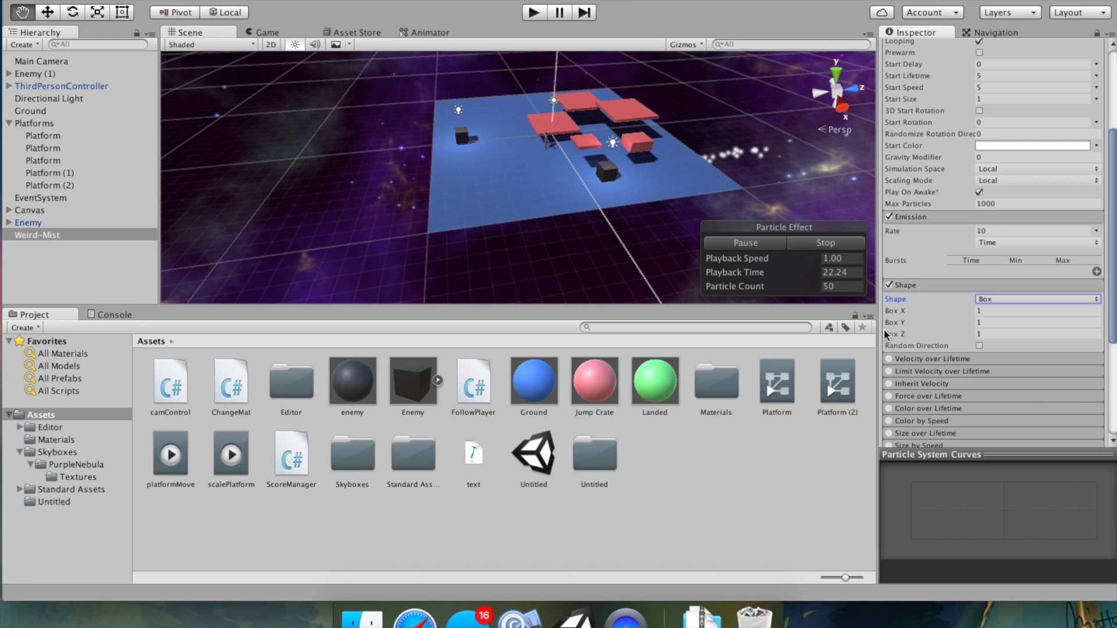
left_click_drag(889, 310, 1042, 356)
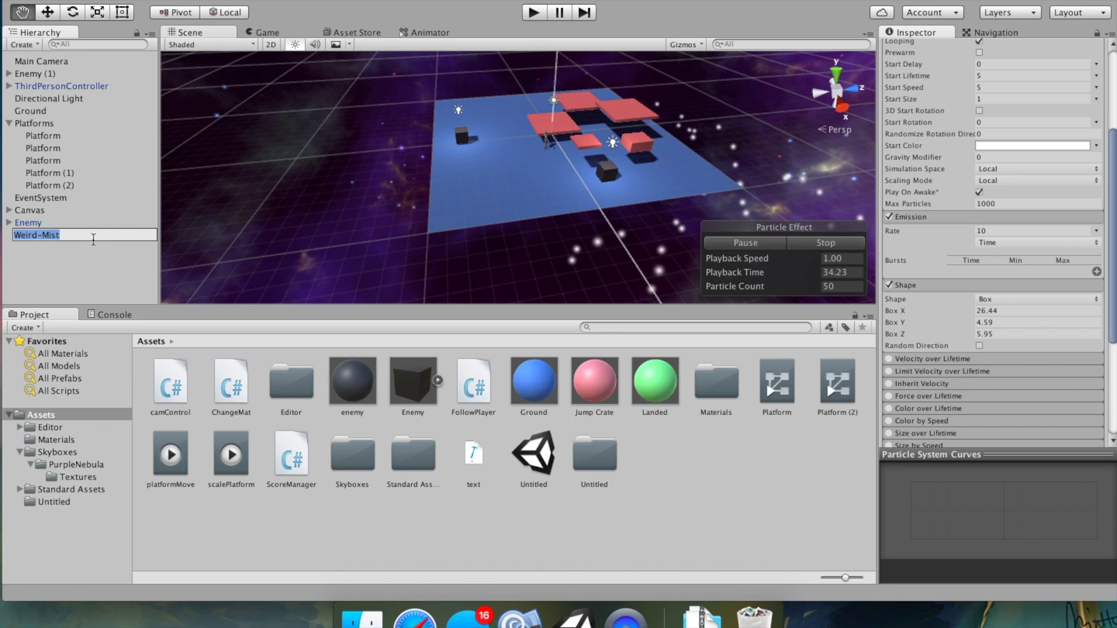
Step: Working from the top view, shift Weird-Mist toward the ground's near edge and widen its emitter box to X 47 and Z 15.1
key("Return")
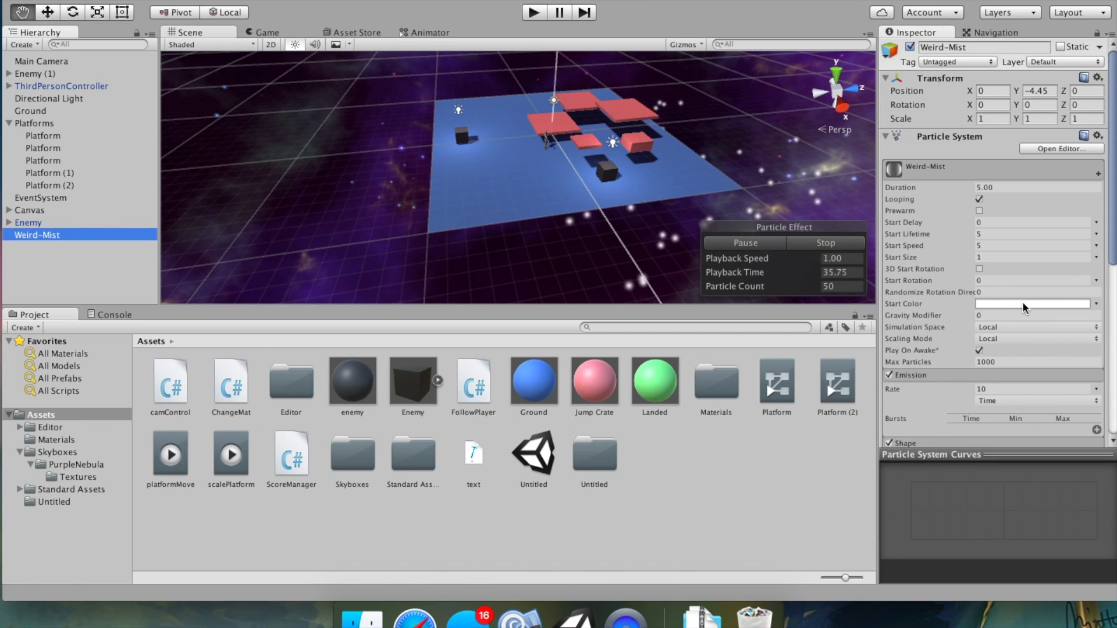
scroll(1024, 309, "down", 5)
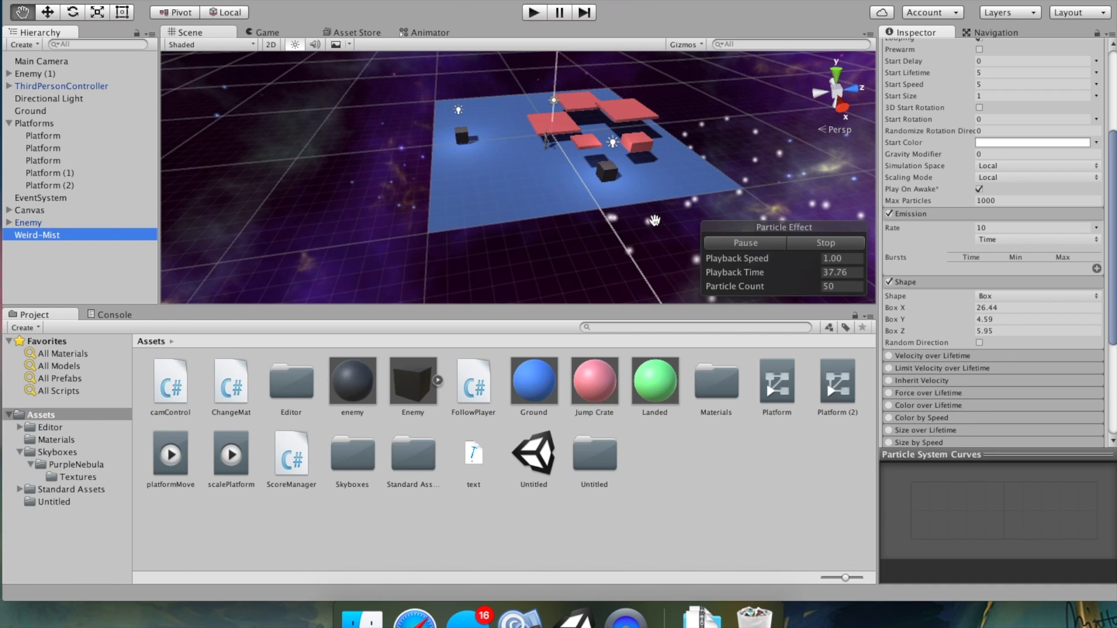
left_click(837, 79)
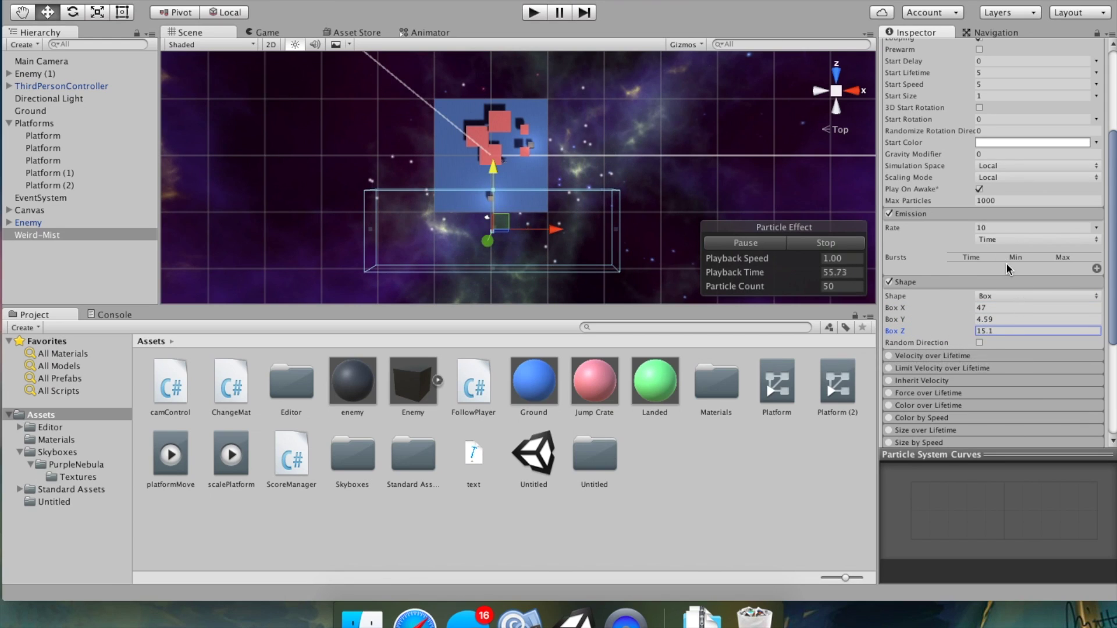
Step: Set the particle emission rate to 500 and the maximum particles to 2000
scroll(1006, 263, "up", 3)
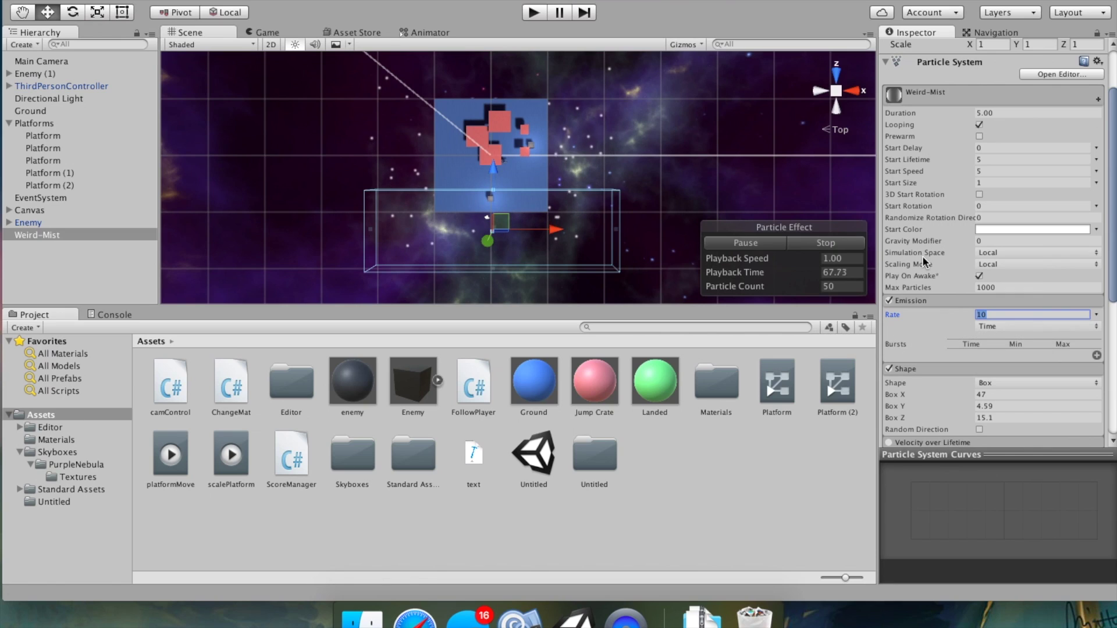
type("500")
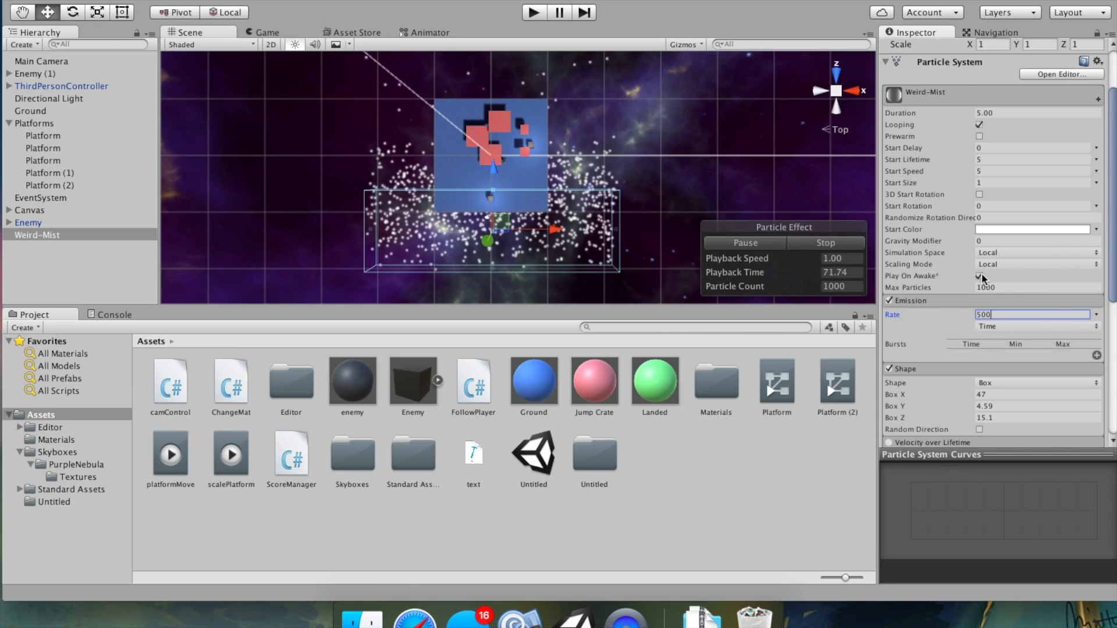
left_click(829, 287)
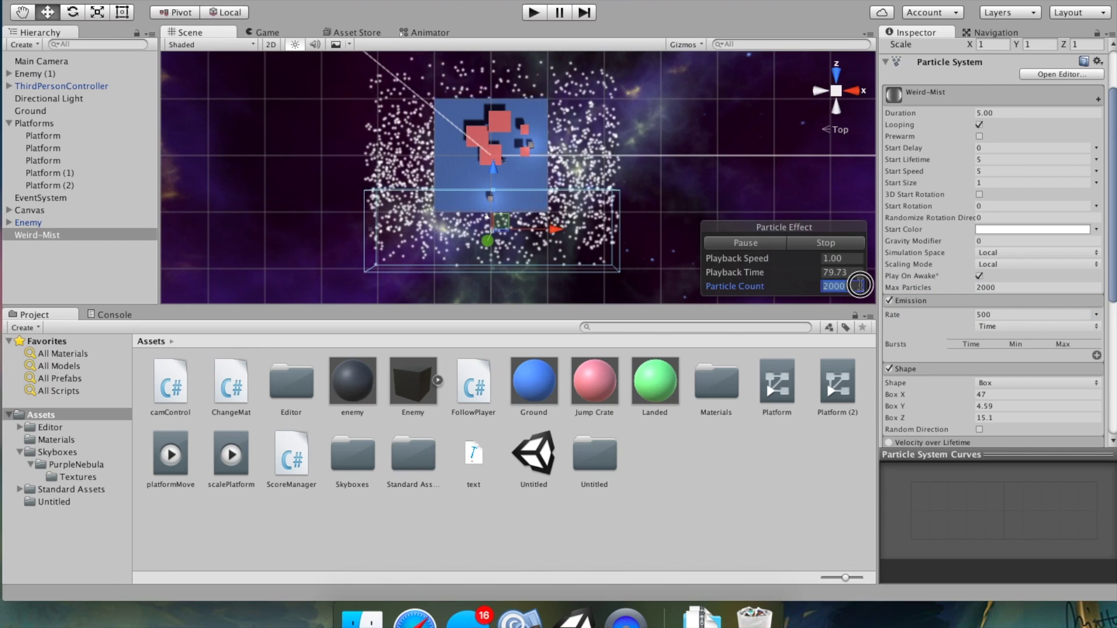
Step: Set the particle system's maximum particles to 20000 and its emission rate to 2000
left_click(1006, 288)
type("20000")
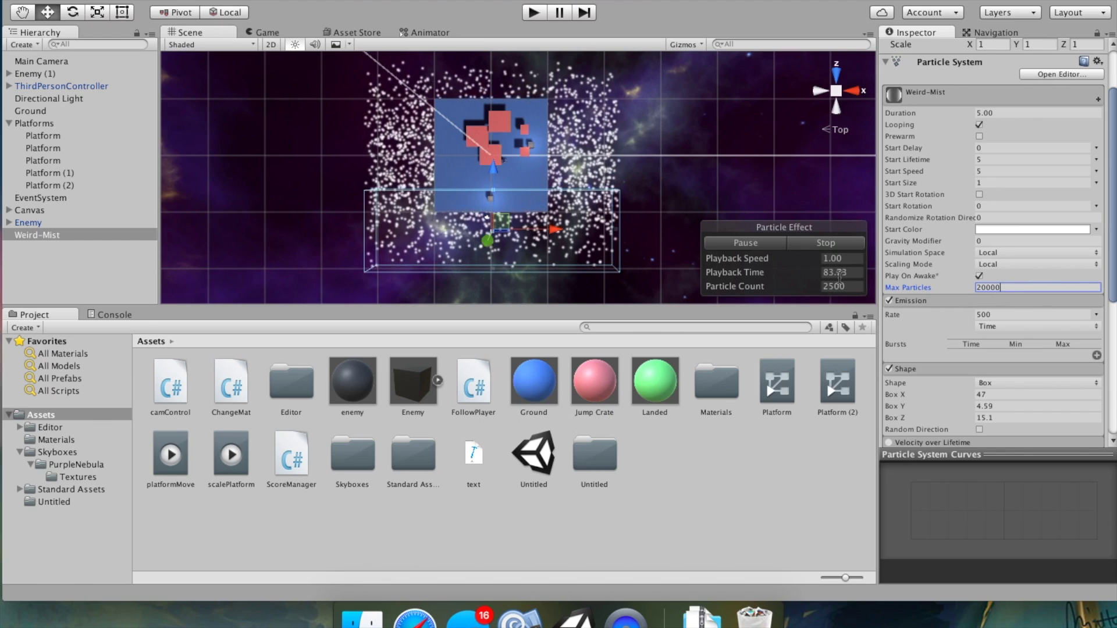
mouse_move(903, 313)
left_mouse_down()
mouse_move(1110, 312)
mouse_move(1110, 418)
mouse_move(1100, 357)
mouse_move(1015, 314)
mouse_move(898, 306)
left_mouse_up()
type("2000")
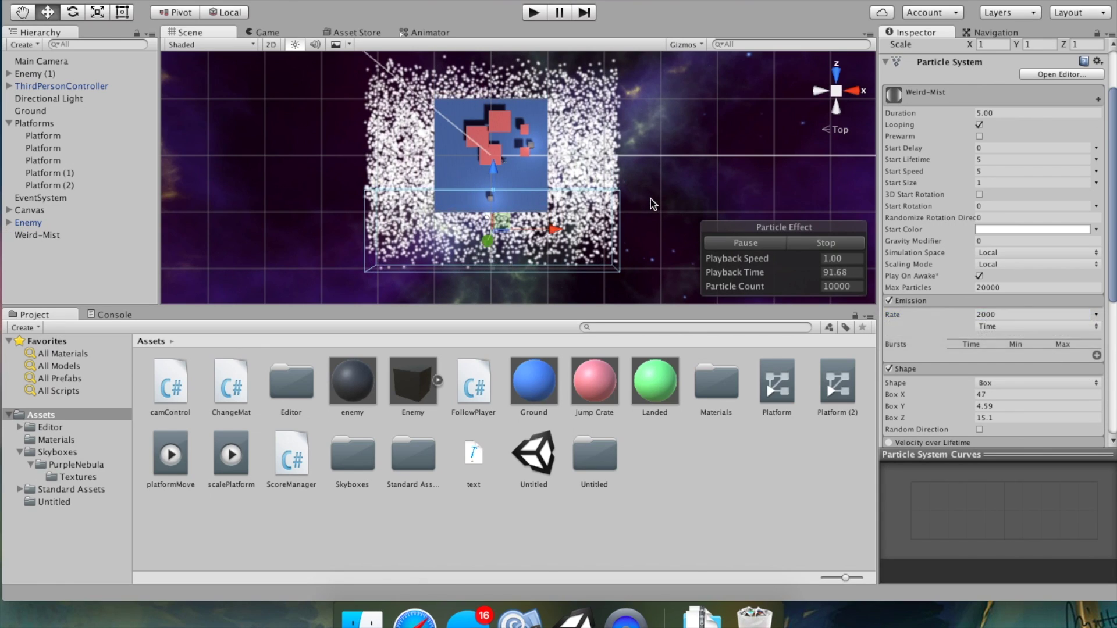
Step: Deselect Weird-Mist to check the mist without its outline, then reselect it and enable Prewarm on its particle system
left_click(651, 199)
scroll(650, 199, "up", 1)
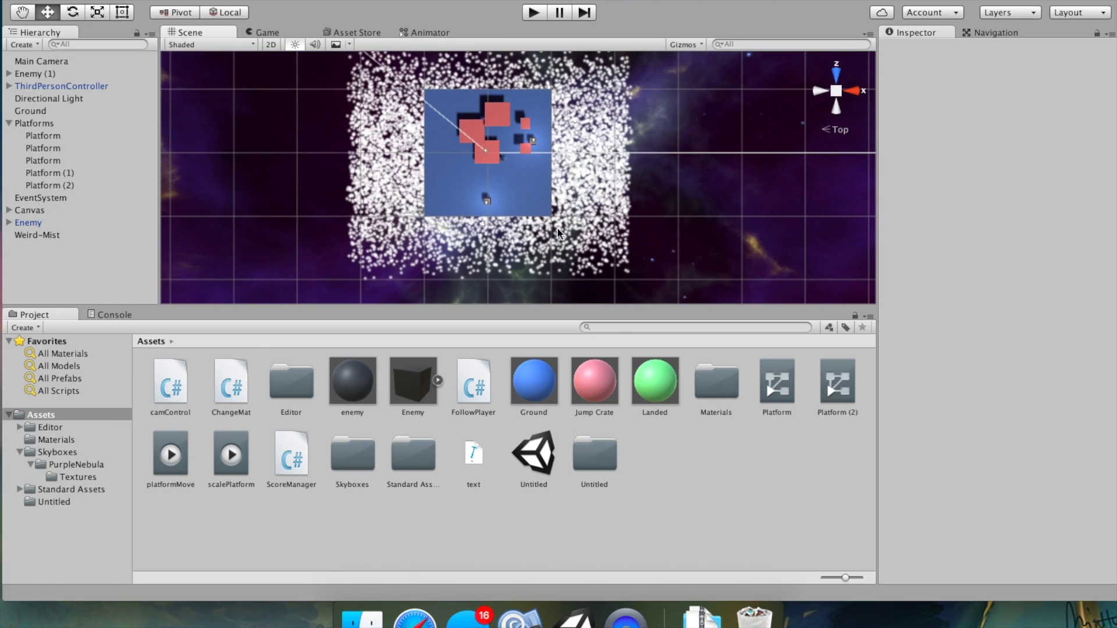
left_click(18, 236)
scroll(1014, 340, "down", 3)
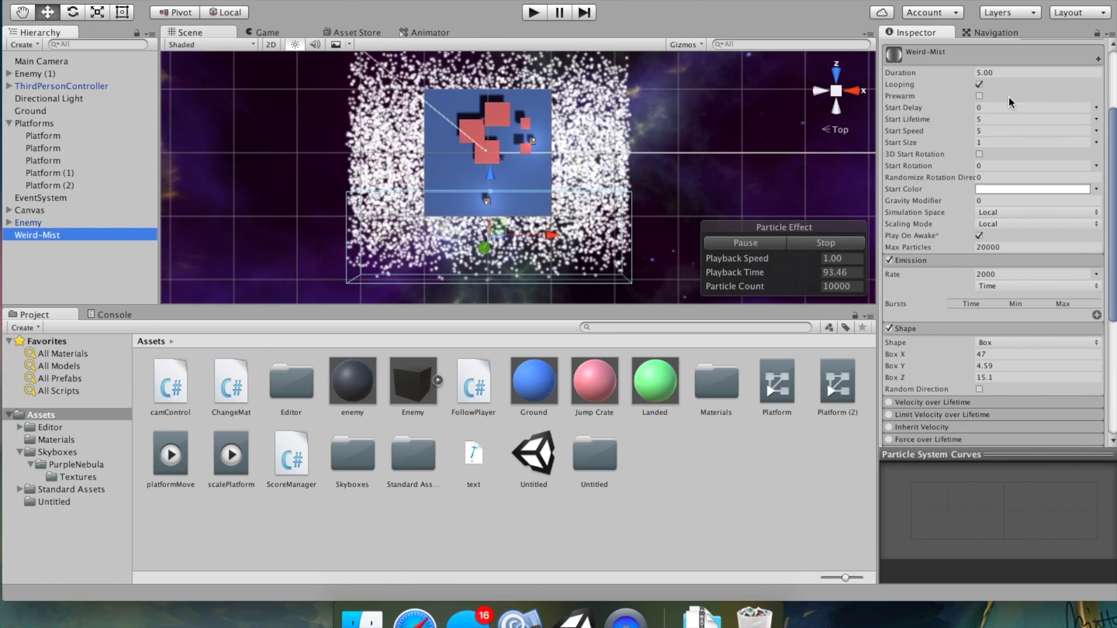
left_click(979, 97)
scroll(740, 144, "up", 2)
scroll(741, 152, "down", 2)
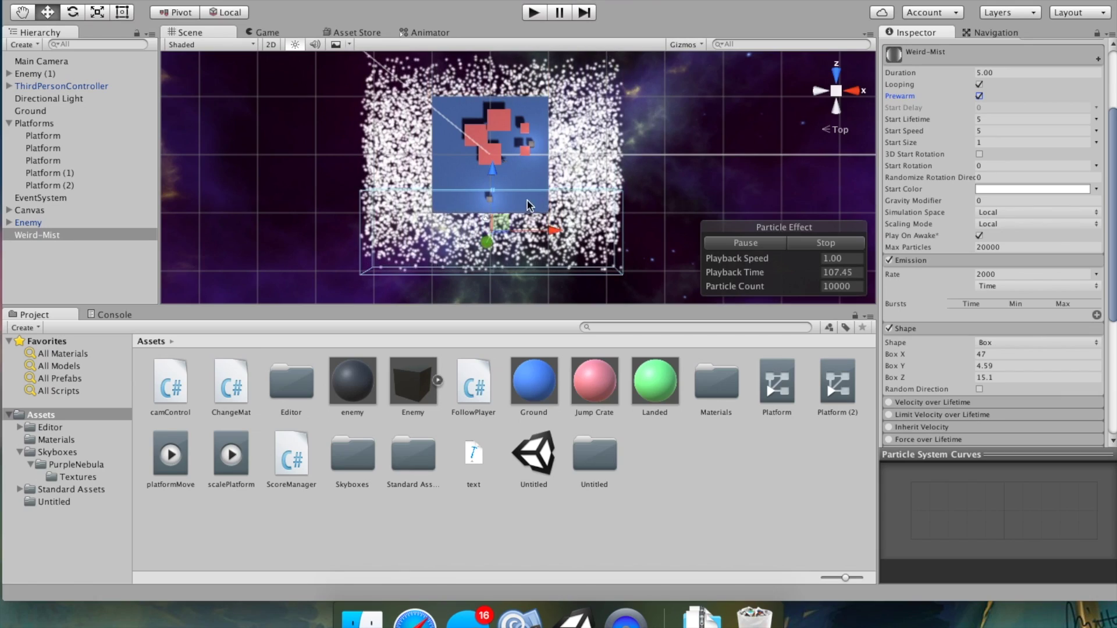
Step: Examine the mist's coverage around the ground from an angled perspective view
scroll(803, 189, "up", 3)
right_click_drag(802, 192, 643, 348)
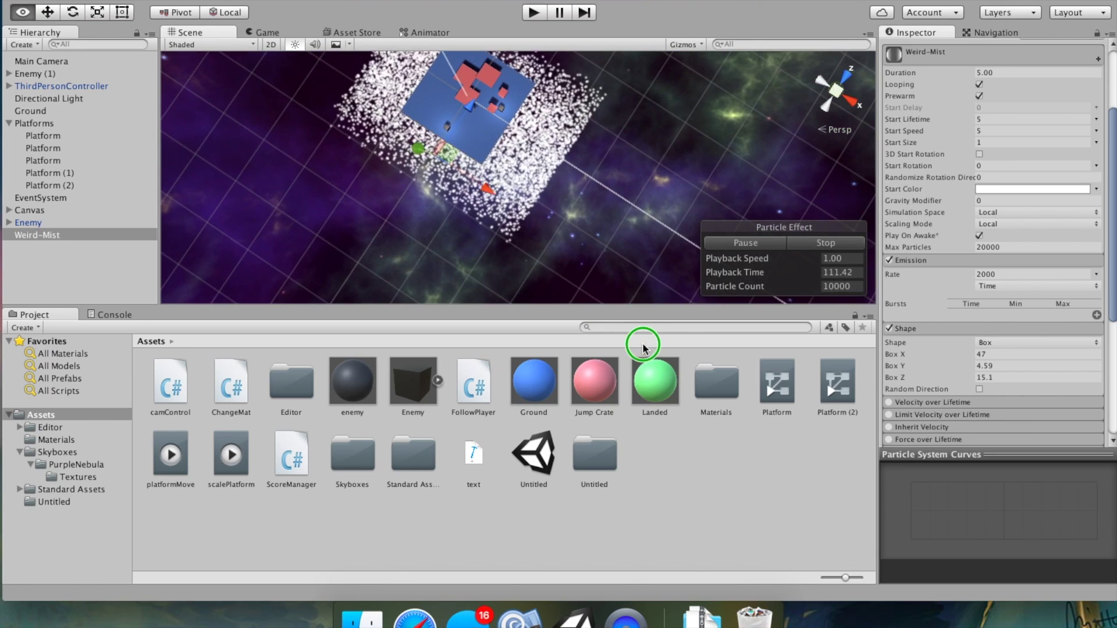
scroll(569, 217, "up", 2)
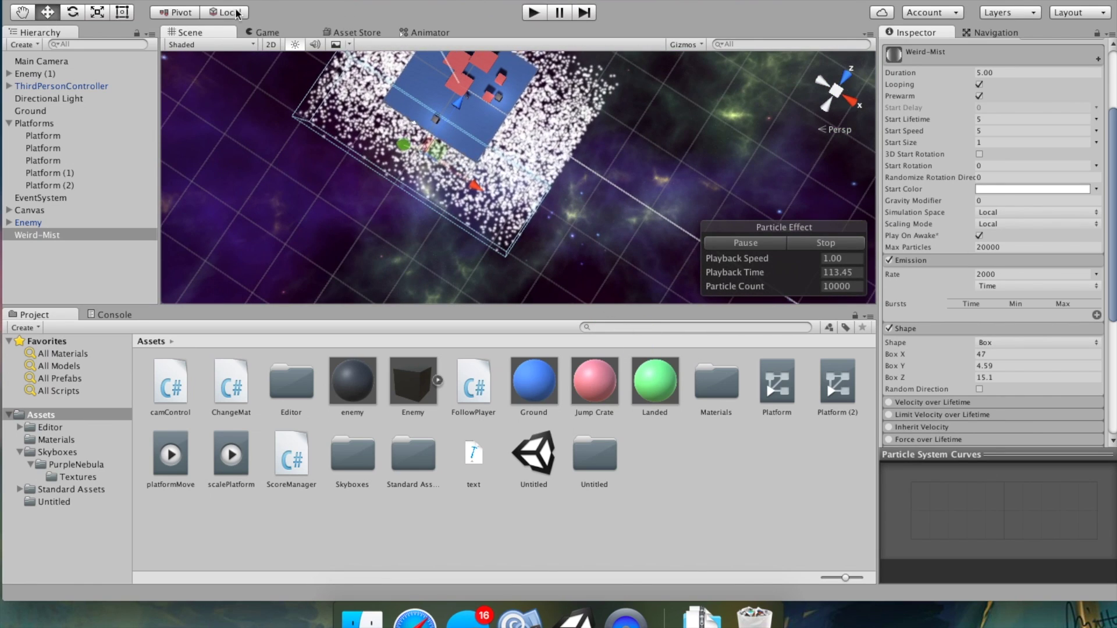
Step: Set the X size of Weird-Mist's emission box to 42.3 and the particles' start speed to 1
left_click_drag(895, 355, 890, 352)
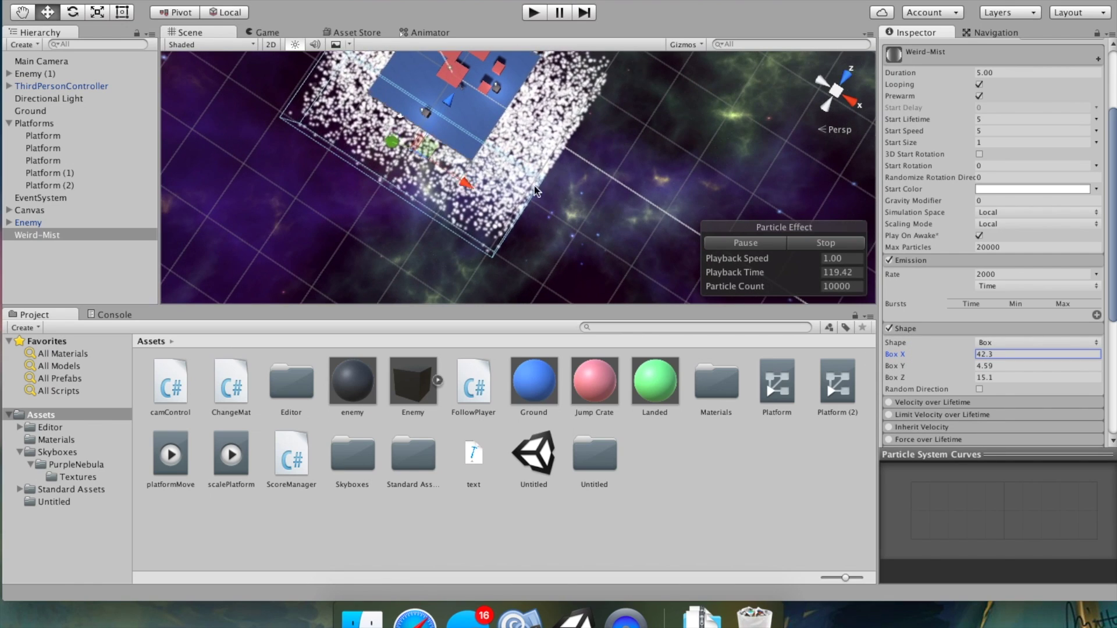
left_click_drag(618, 141, 408, 70, "alt")
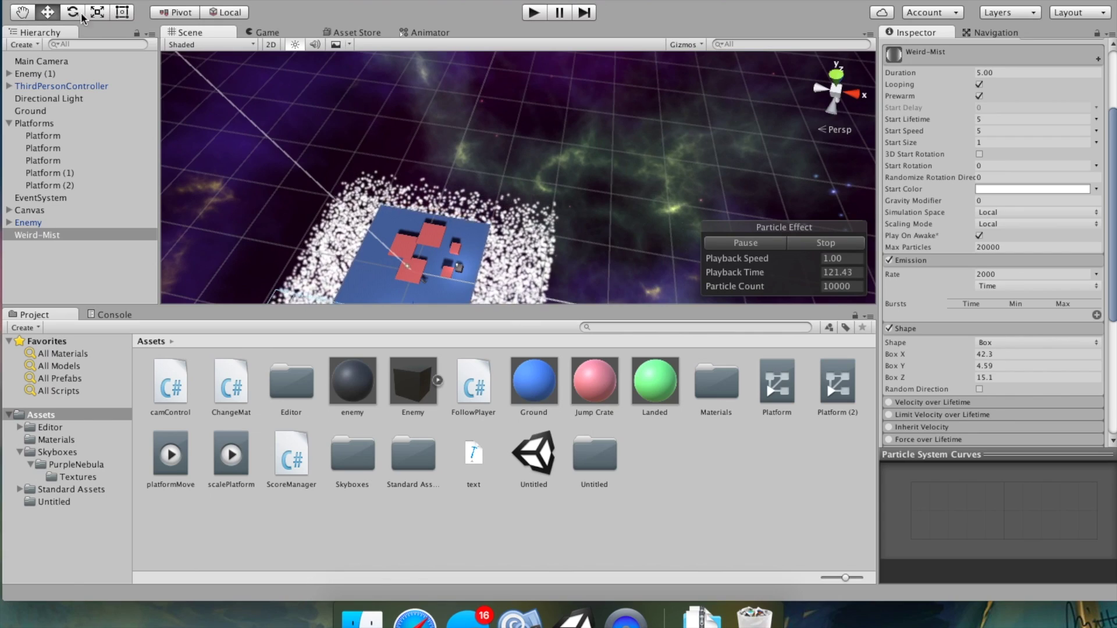
middle_click_drag(277, 83, 477, 63)
scroll(478, 62, "up", 1)
left_click(50, 235)
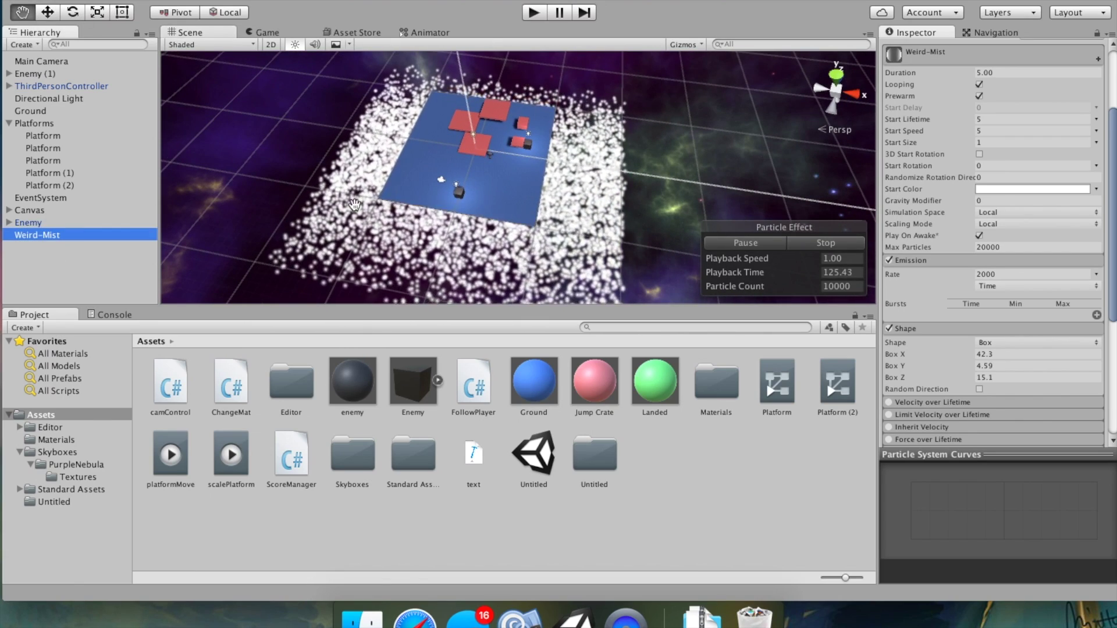
scroll(1013, 298, "up", 5)
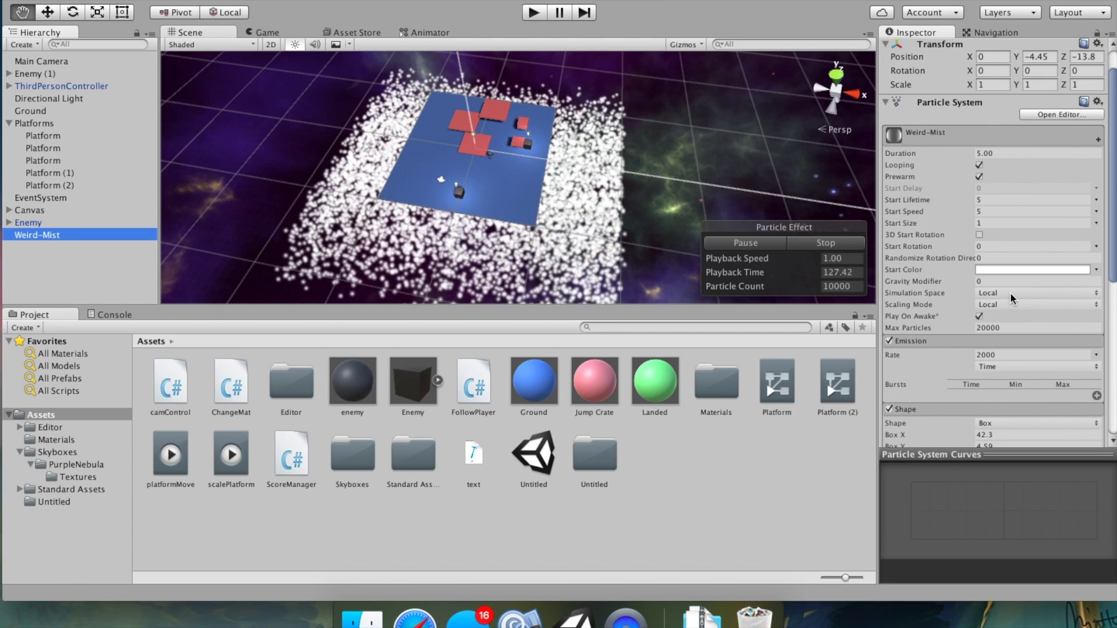
left_click_drag(908, 212, 950, 214)
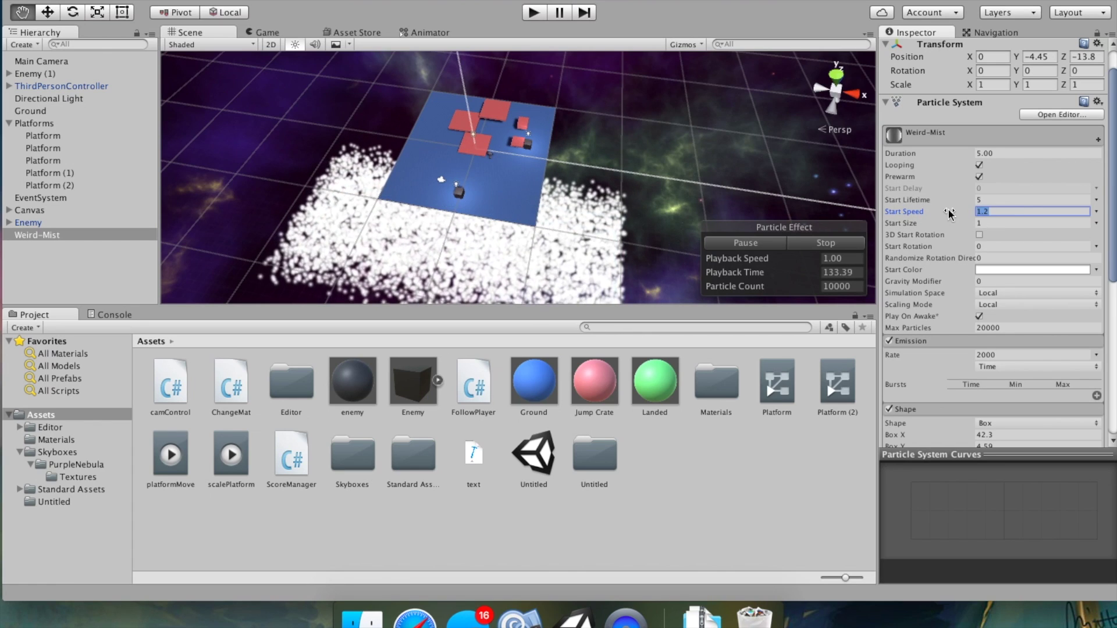
Step: Extend Weird-Mist's emission box to 36.2 along Z and move the mist to Z position -2, centring it around the ground
scroll(950, 214, "down", 8)
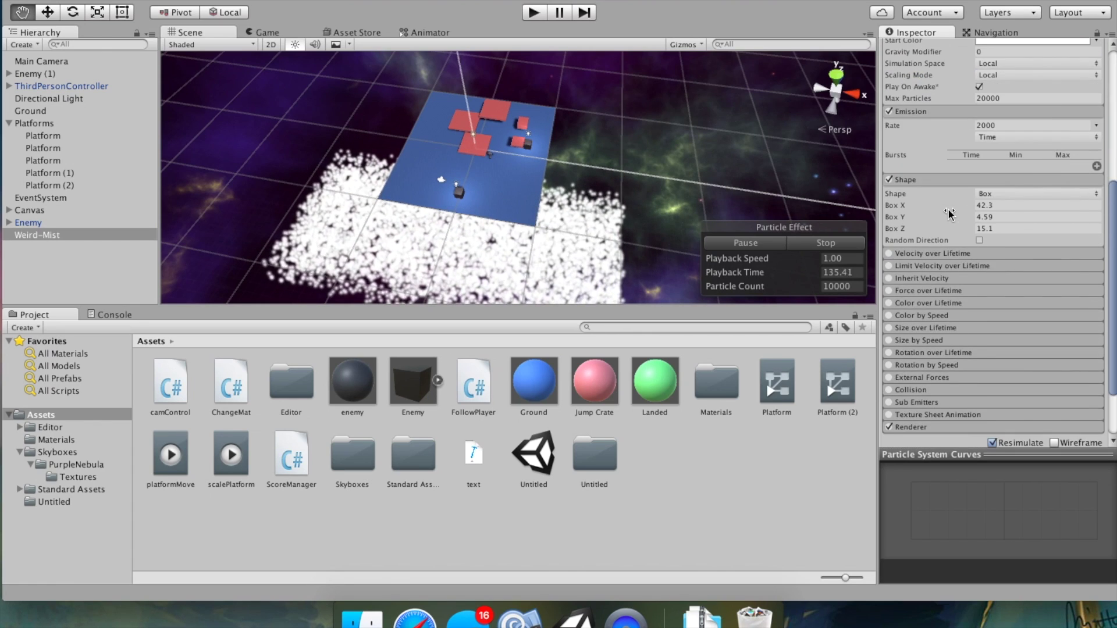
left_click_drag(901, 217, 944, 215)
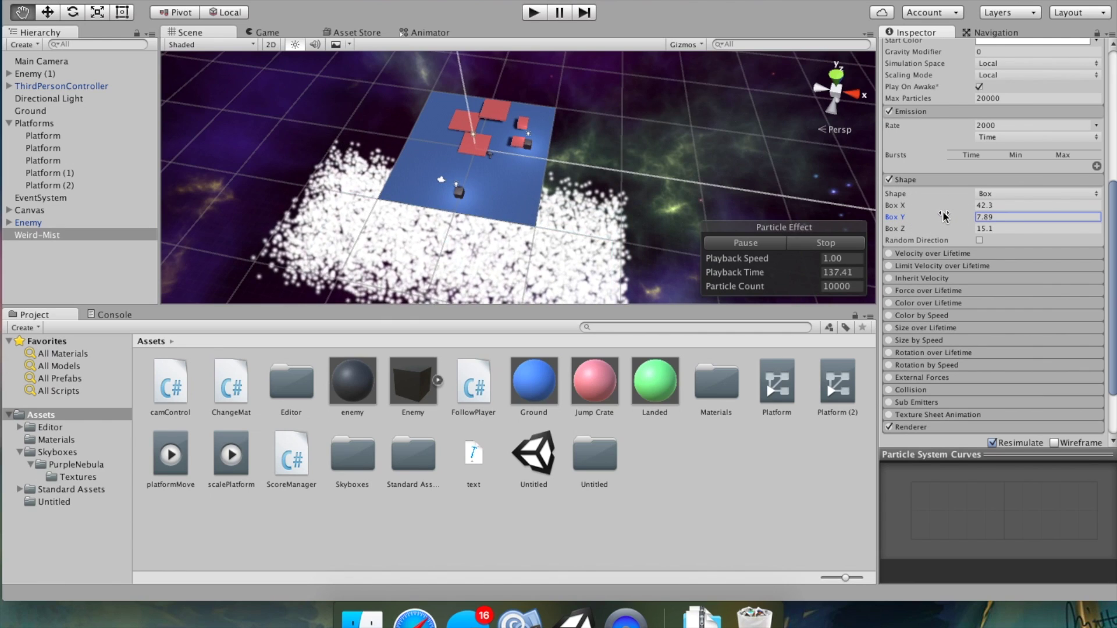
left_click(898, 207)
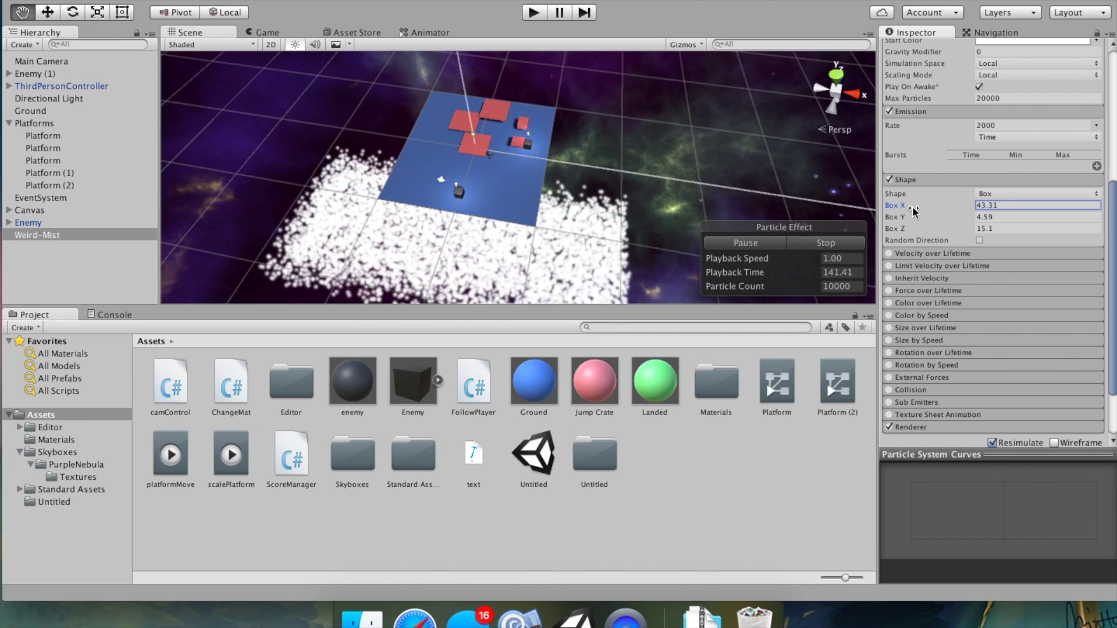
left_click_drag(917, 231, 997, 228)
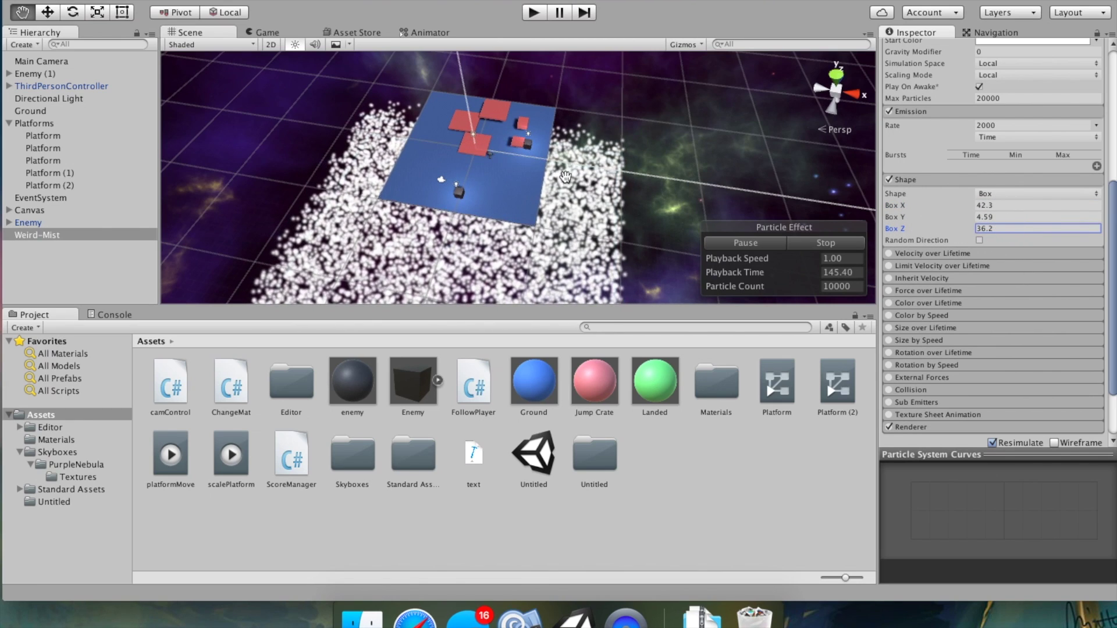
scroll(495, 152, "down", 5)
left_click(47, 12)
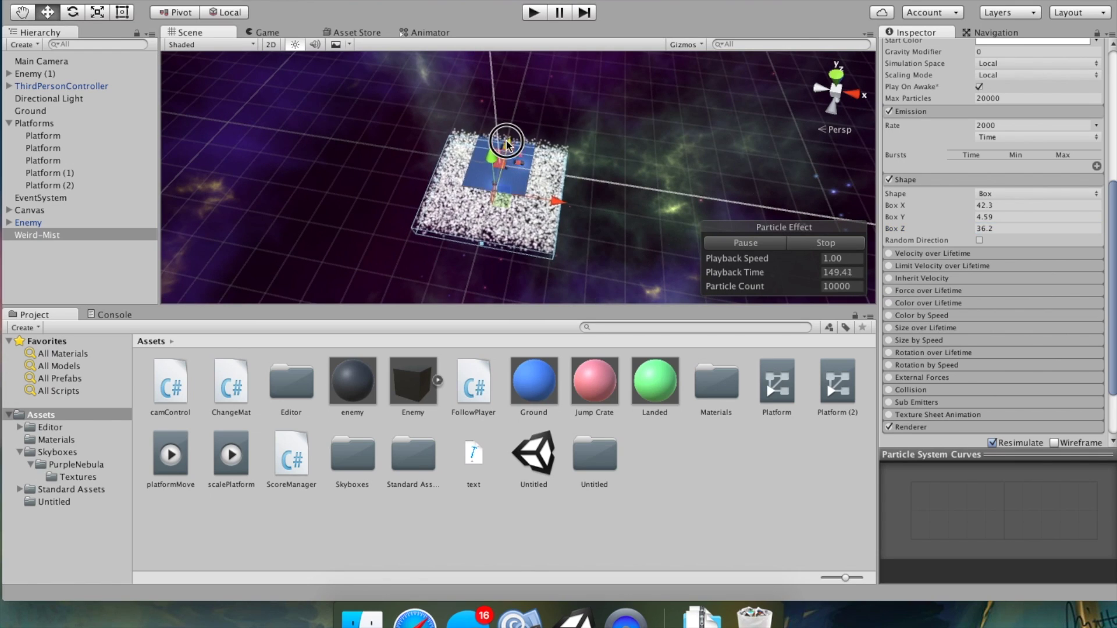
scroll(523, 150, "up", 3)
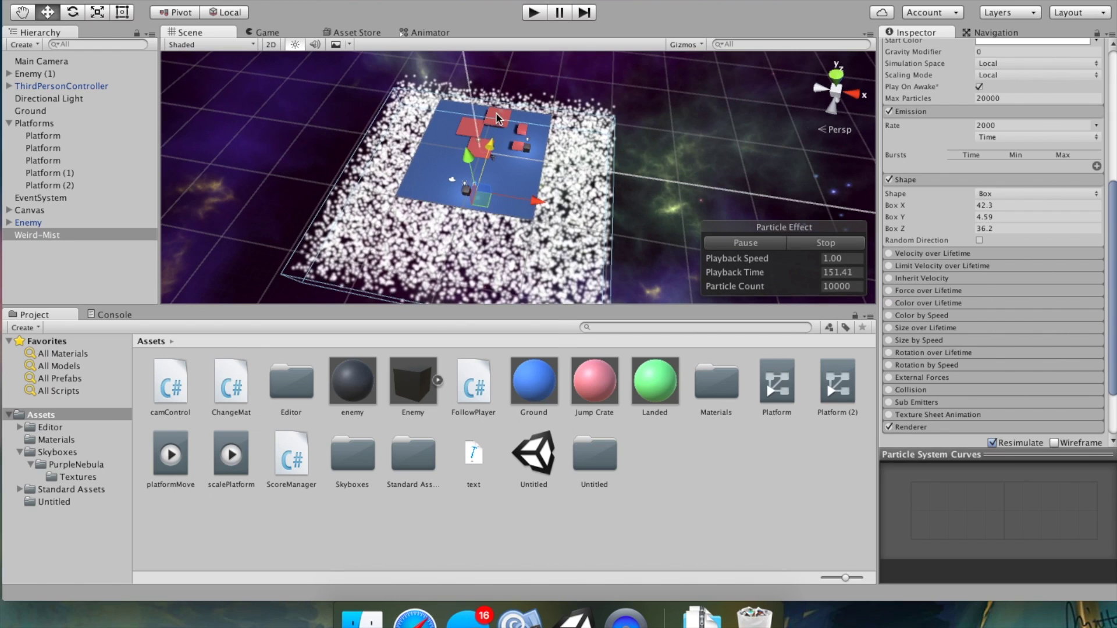
scroll(582, 163, "up", 2)
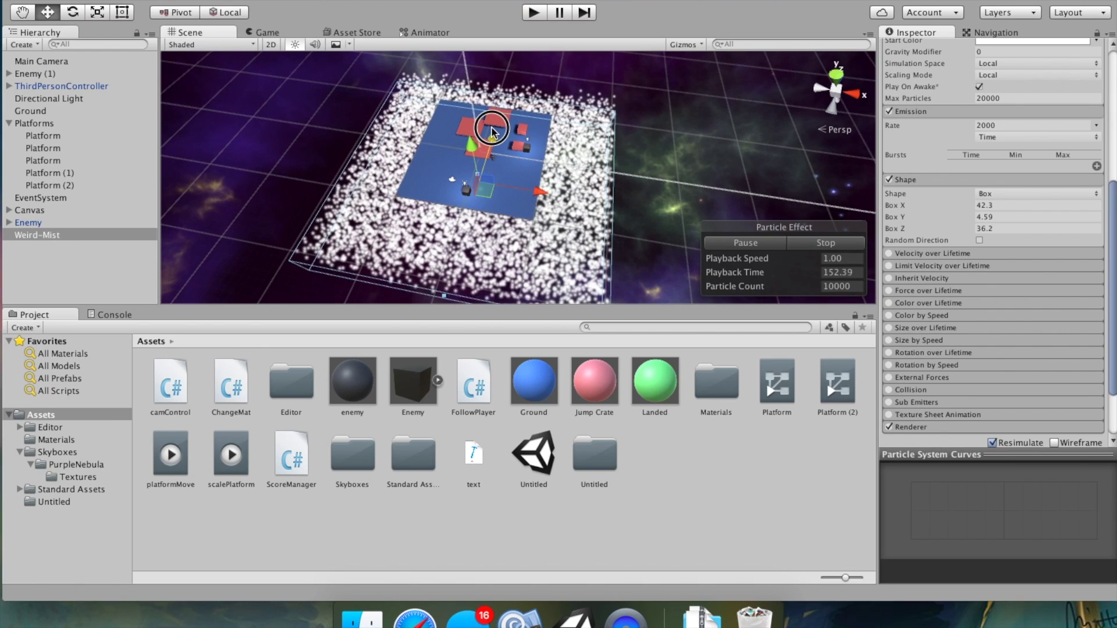
left_click(652, 156)
scroll(646, 172, "up", 2)
left_click(582, 179)
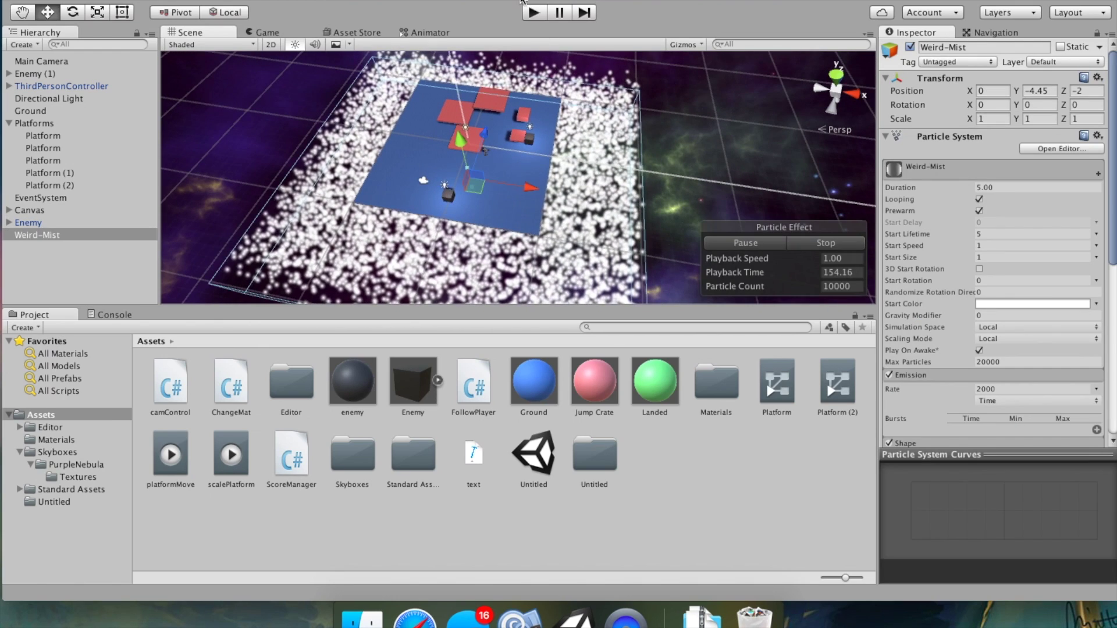
Step: Run the game briefly to check the repositioned mist around the ground, and stop it
left_click(529, 12)
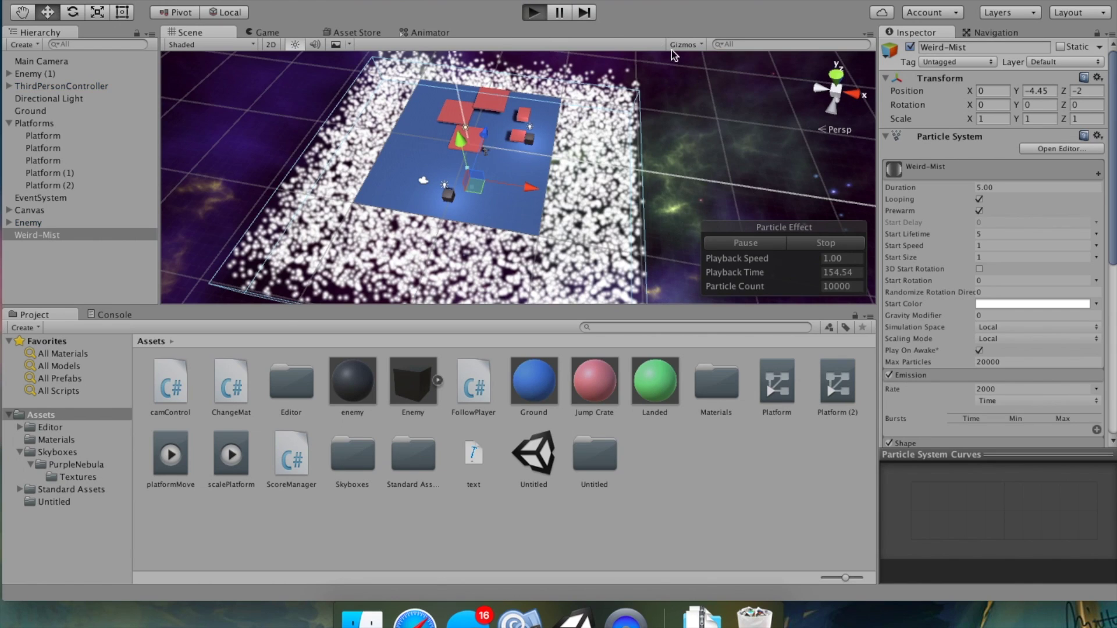
left_click_drag(338, 163, 286, 171)
left_click(532, 12)
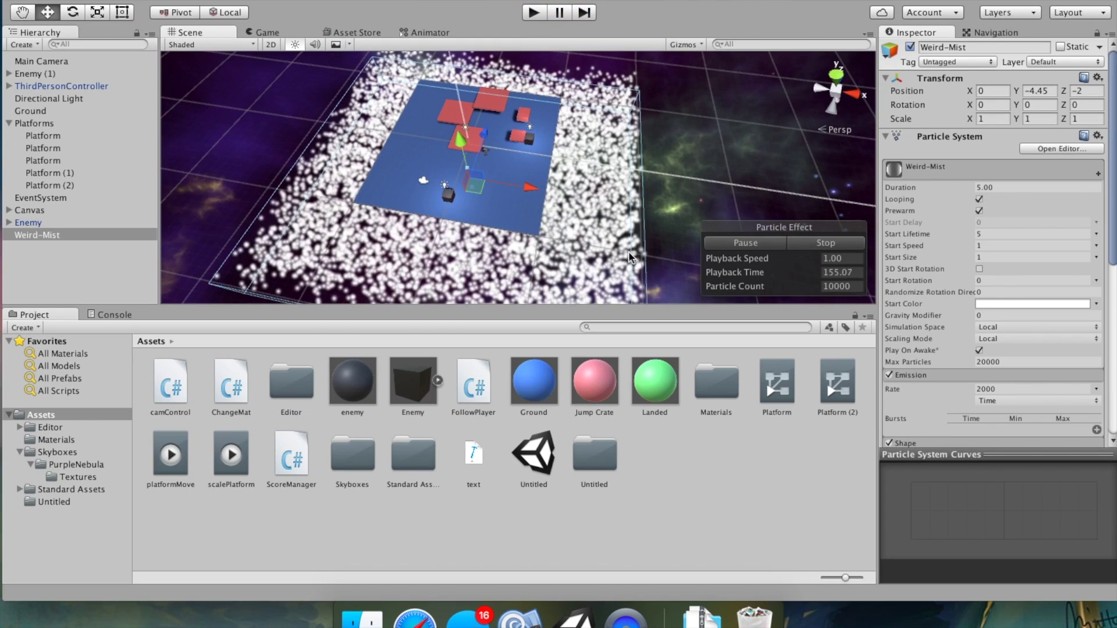
Step: Assign the Ground material to Weird-Mist's particle renderer in place of the default particle material
scroll(1039, 290, "down", 10)
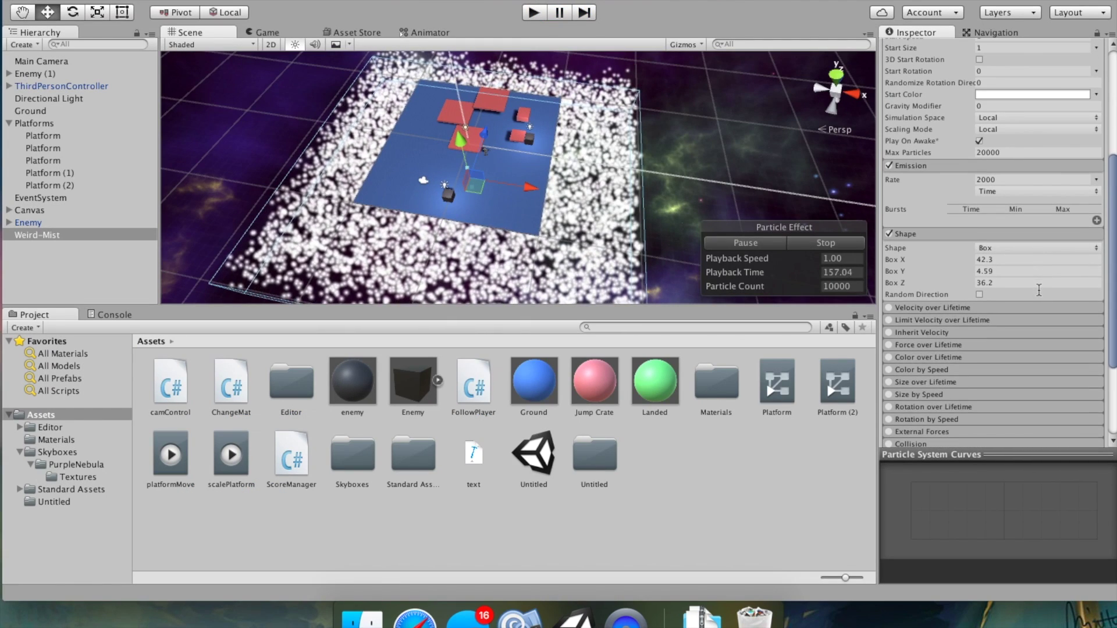
left_click(929, 234)
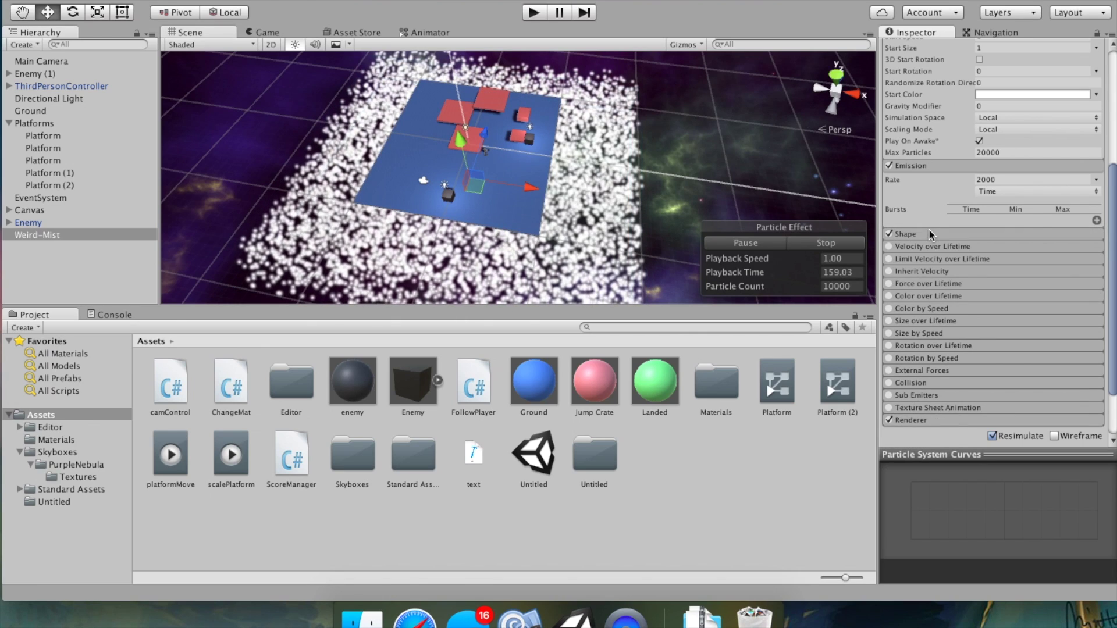
left_click(922, 420)
scroll(922, 426, "down", 9)
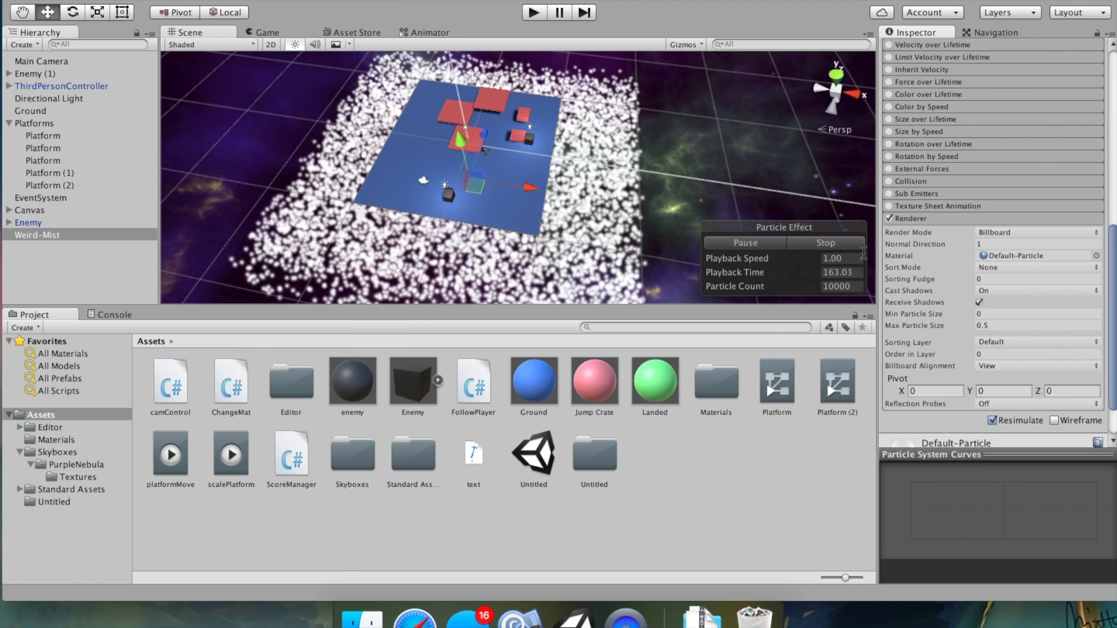
left_click(1097, 256)
scroll(911, 378, "up", 10)
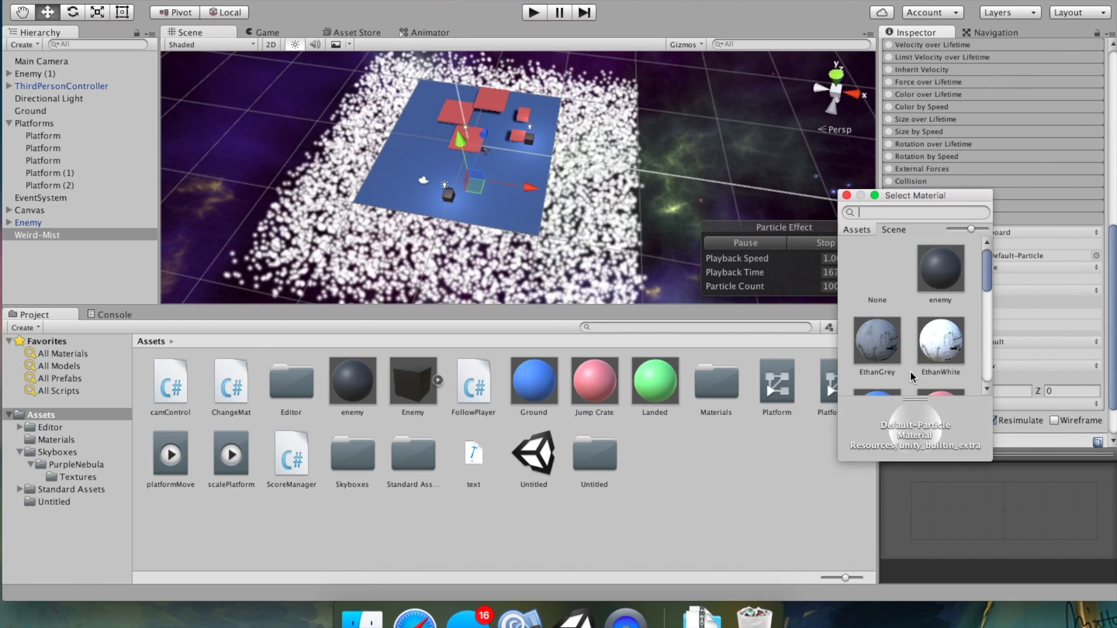
double_click(880, 383)
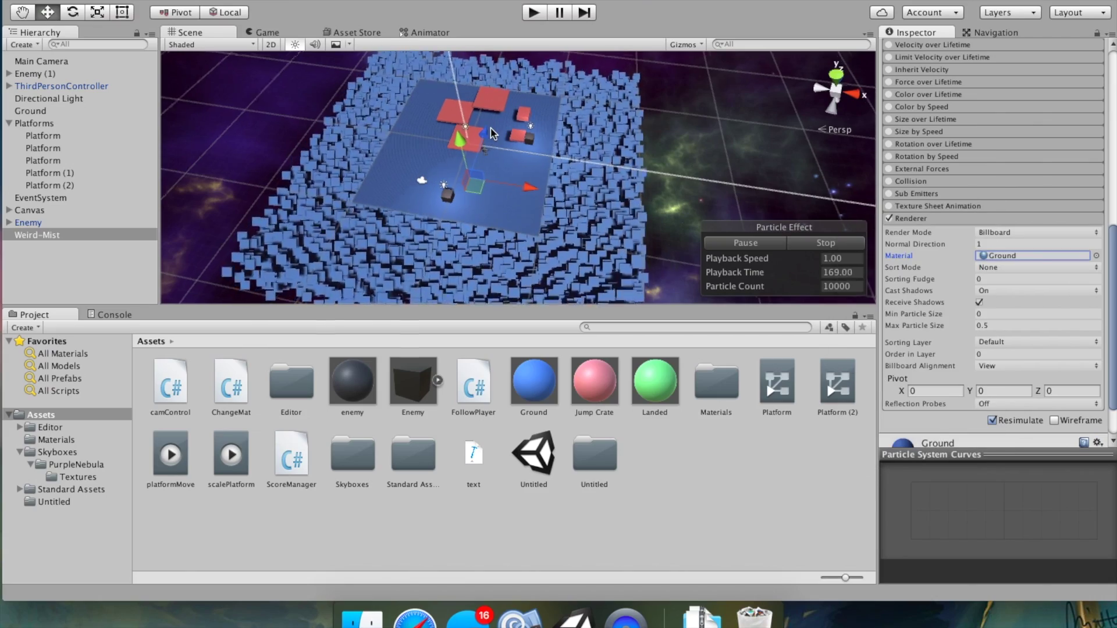
scroll(492, 133, "up", 10)
scroll(492, 134, "down", 12)
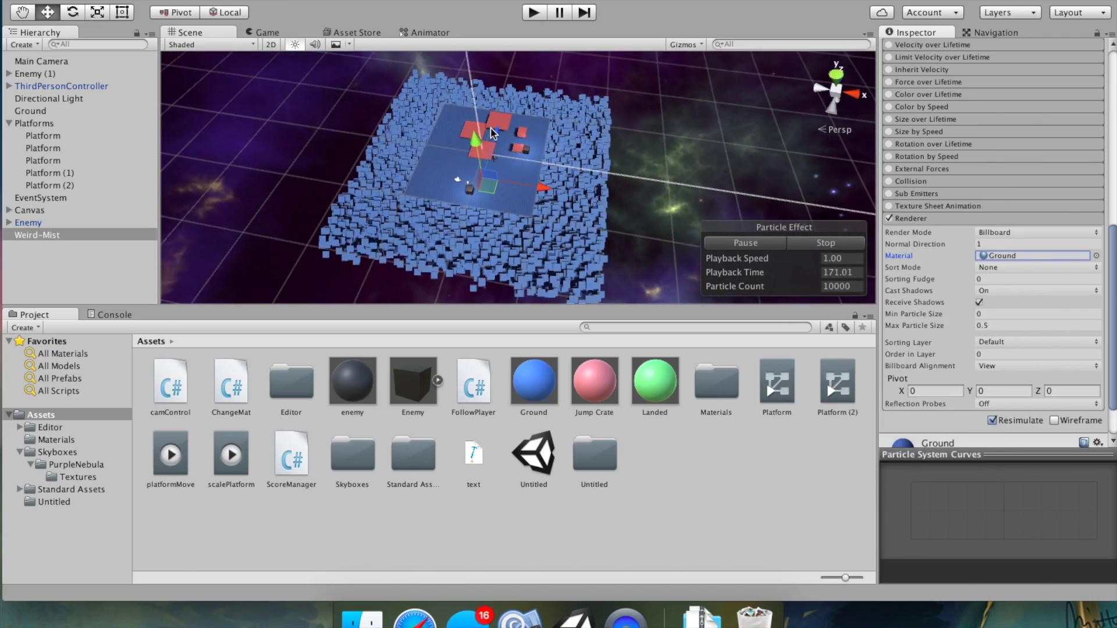
Step: Enlarge Weird-Mist's emission box to 58.3 along X and 48.1 along Z
scroll(903, 183, "up", 5)
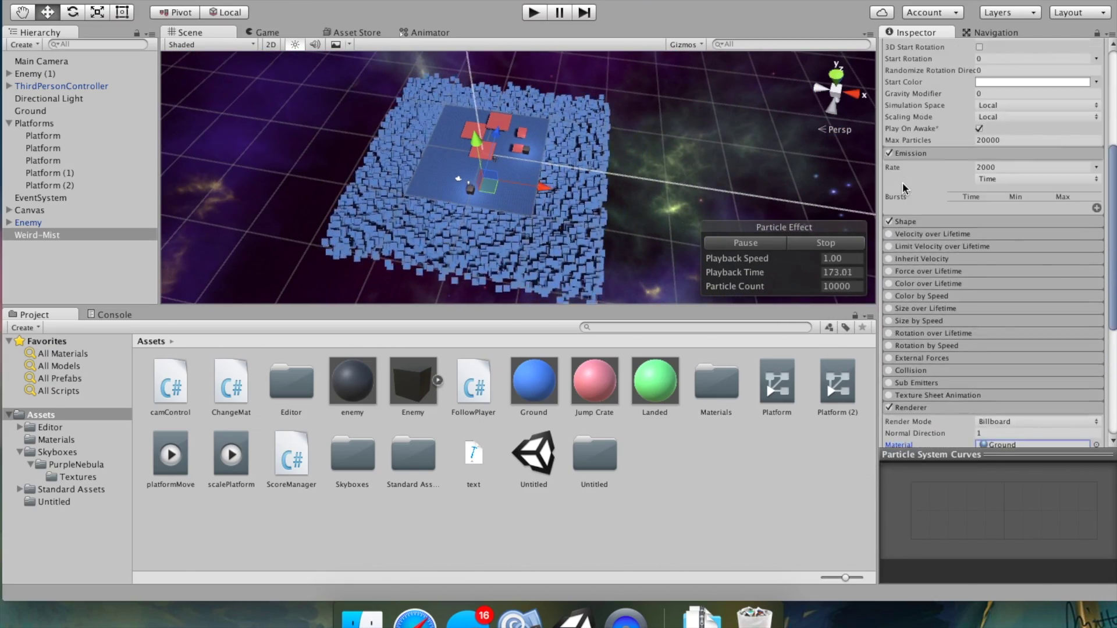
scroll(929, 201, "up", 5)
scroll(929, 201, "up", 2)
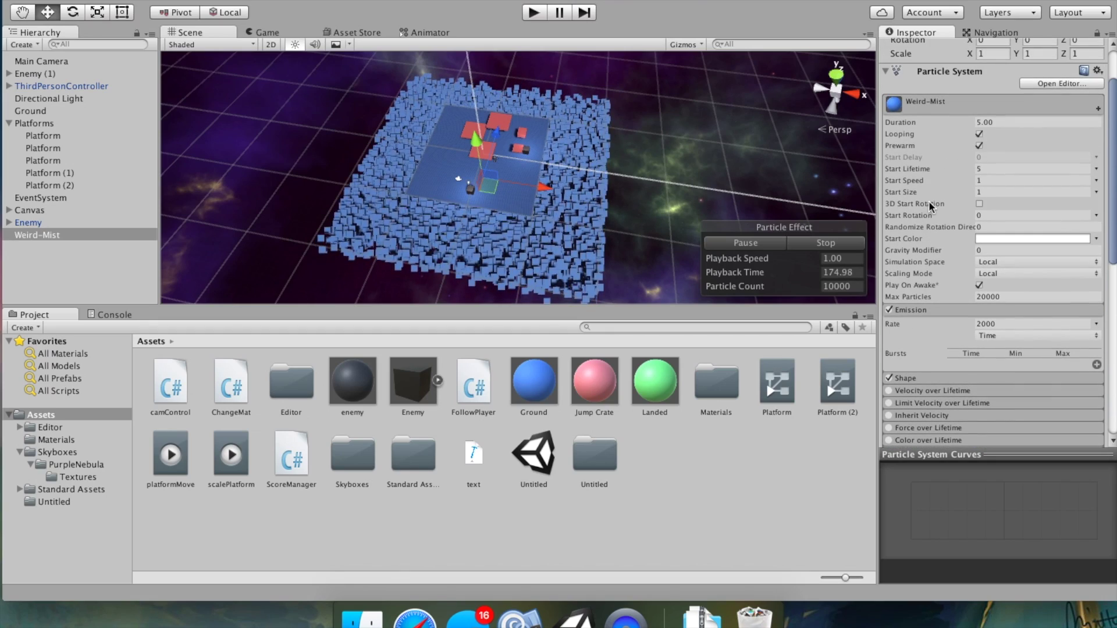
scroll(983, 267, "down", 5)
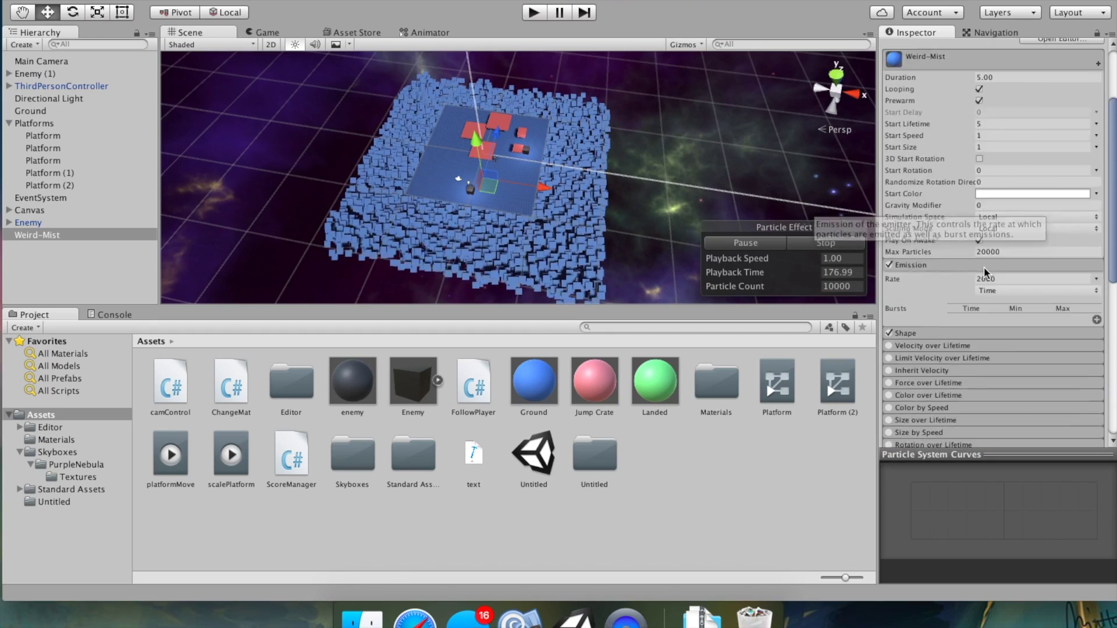
left_click(905, 262)
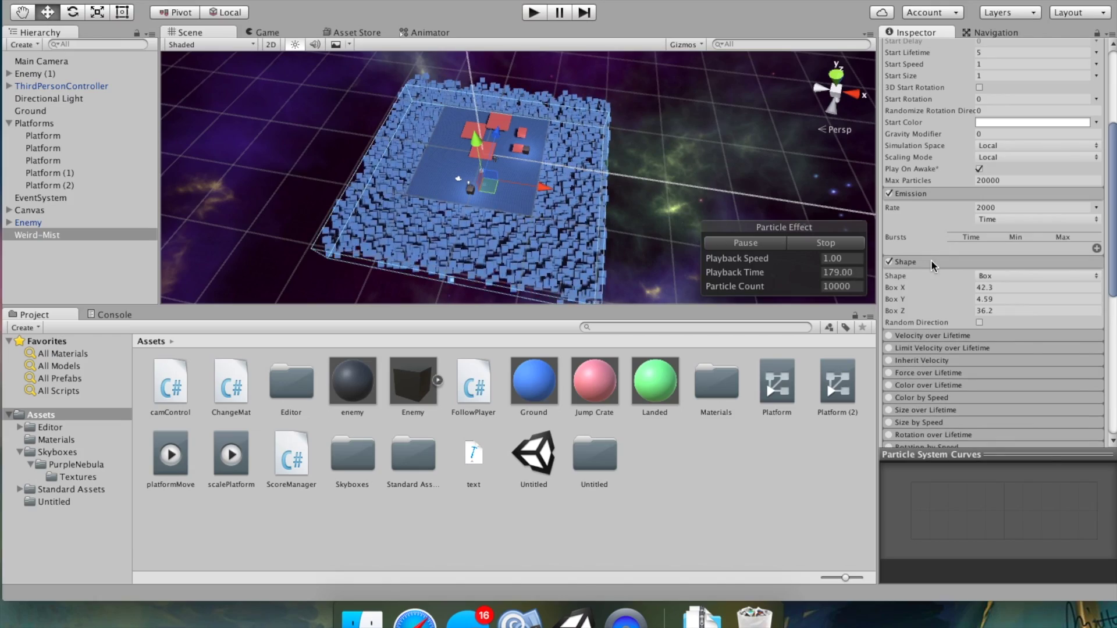
left_click_drag(893, 287, 1114, 306)
left_click_drag(899, 300, 1036, 312)
key("super+z")
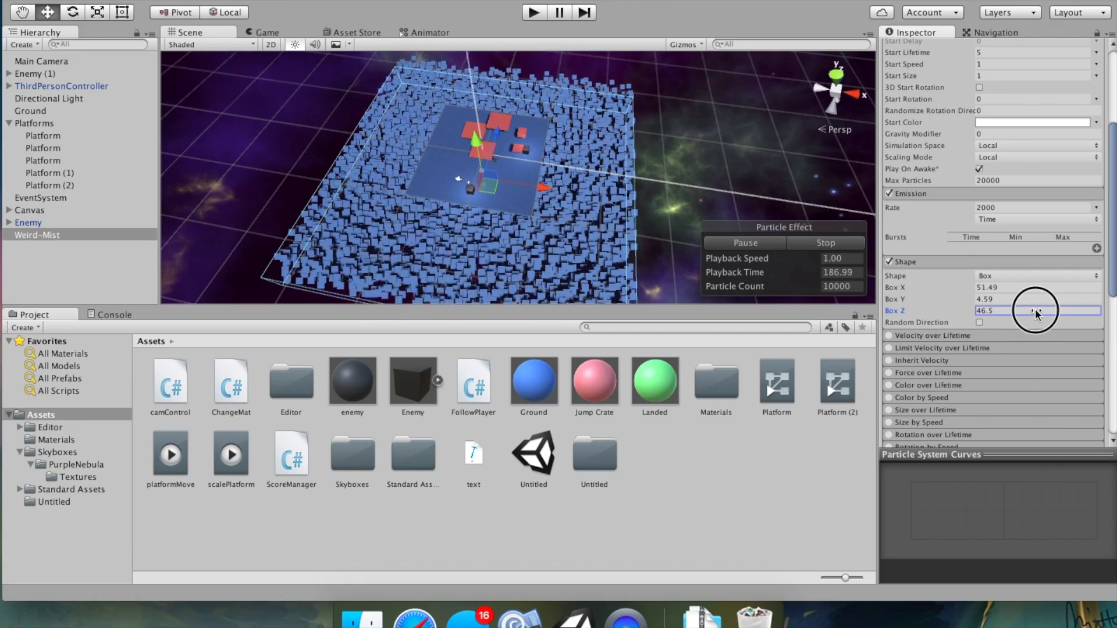
left_click_drag(923, 287, 919, 309)
Step: Run the game and jump the character across the platforms to check the blue particles from the game camera
left_click(536, 16)
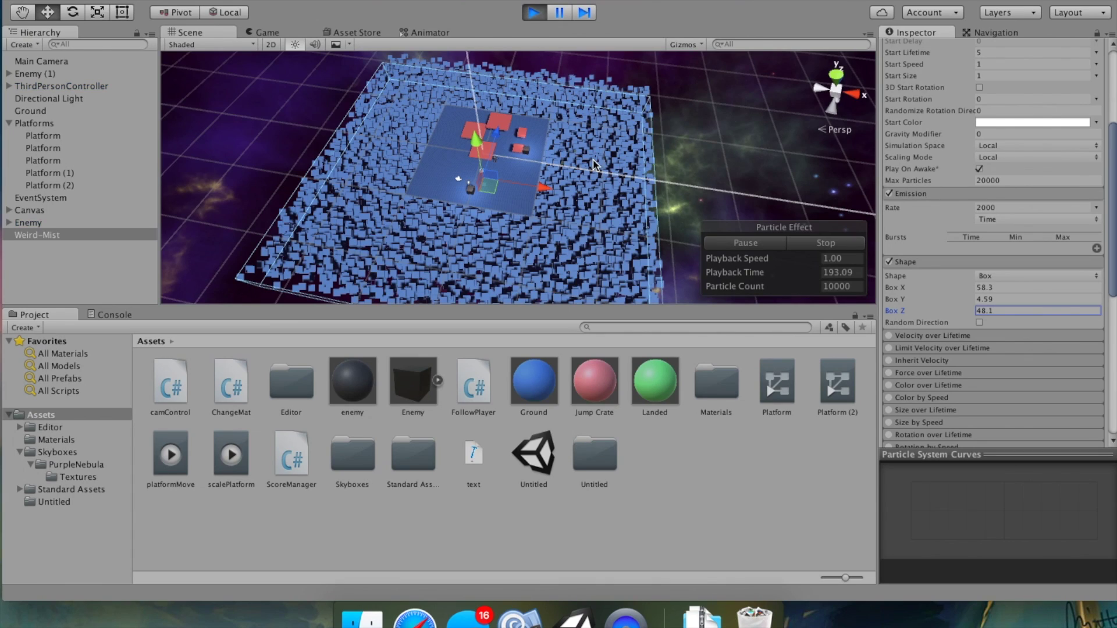
left_click_drag(500, 176, 388, 185)
key("w")
key("d")
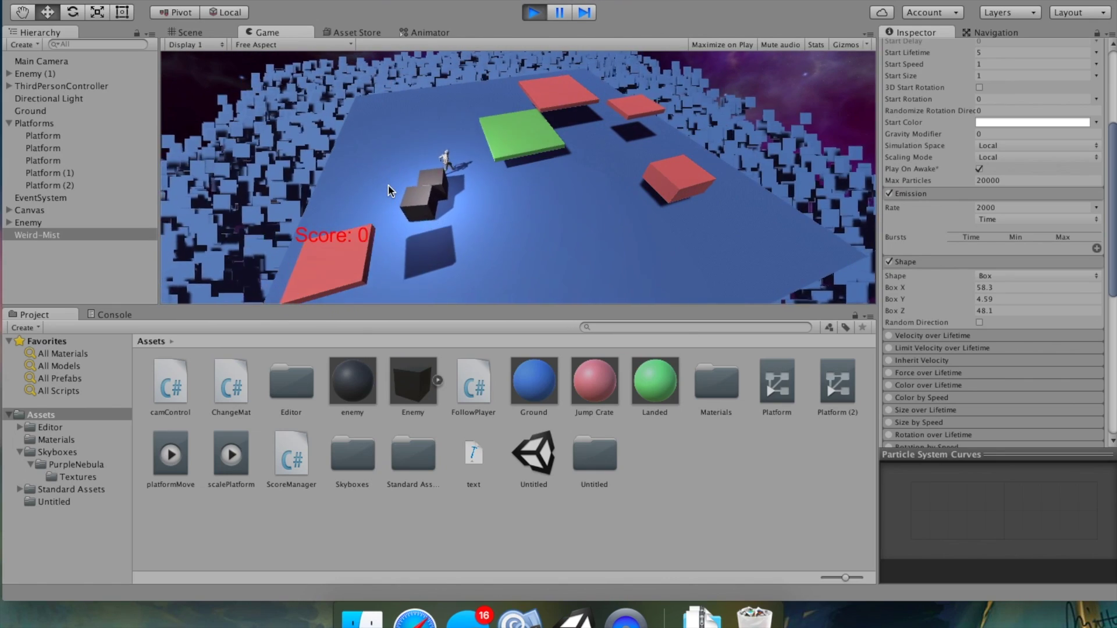
key("space")
key("w")
key("space")
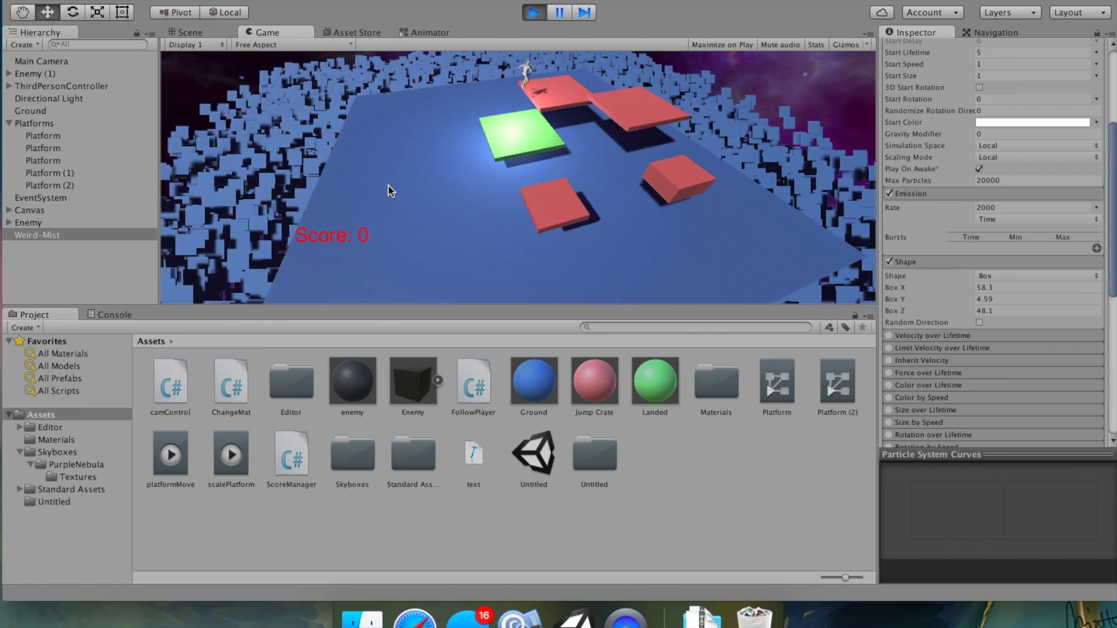
key("d")
key("space")
key("d")
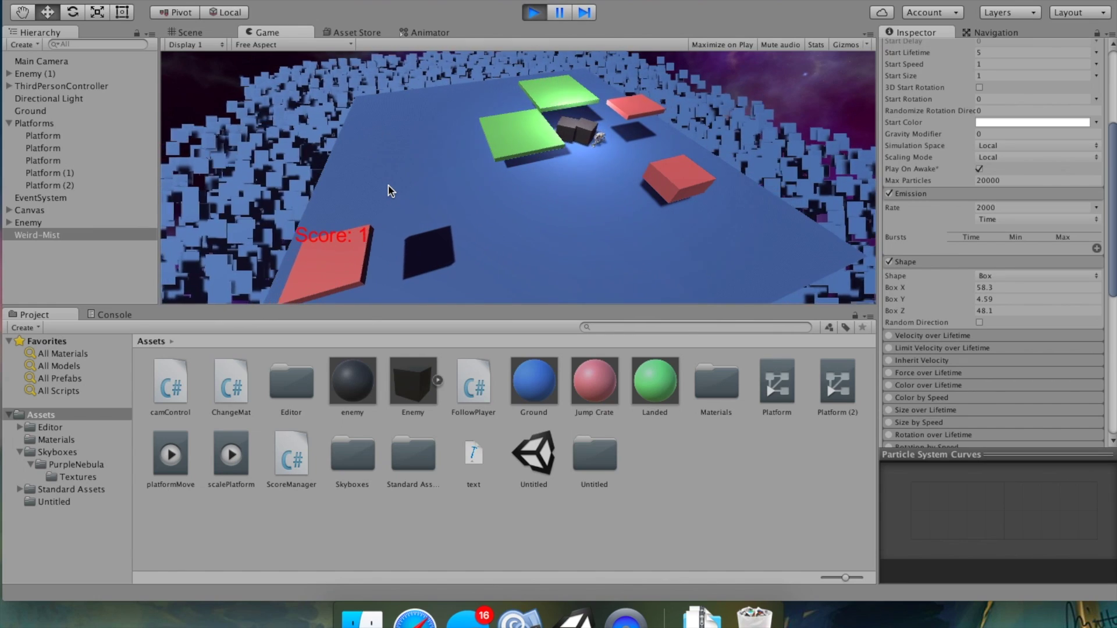
key("space")
key("s")
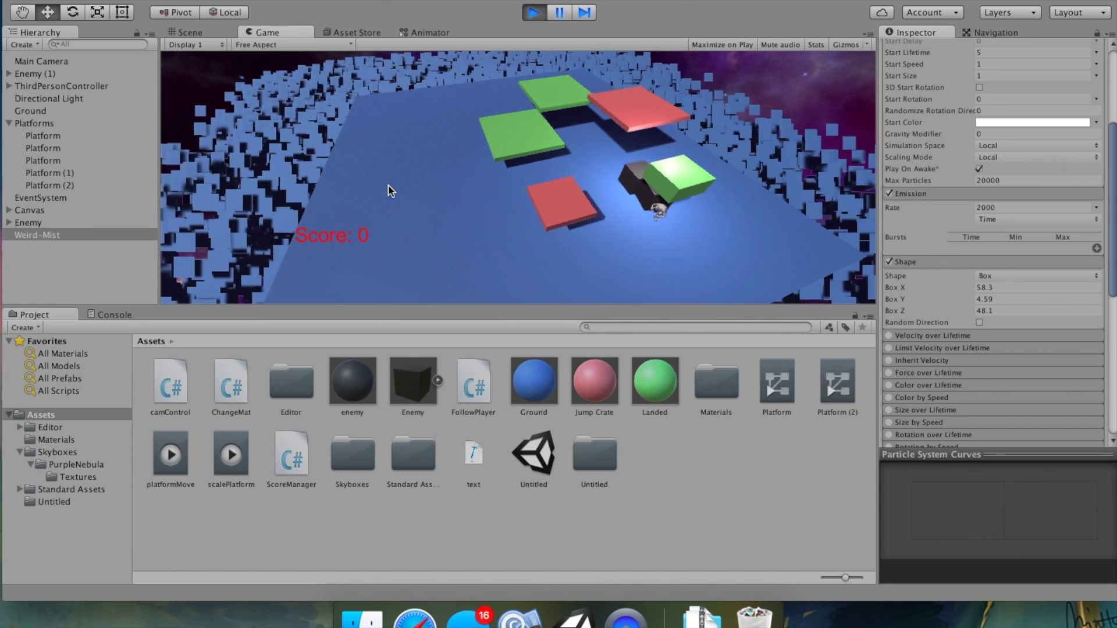
Step: Continue the playtest with the camera rotated to view the particles from other sides, and stop the game
key("a")
key("w")
left_click_drag(421, 183, 188, 145)
key("space")
left_click_drag(258, 153, 3, 146)
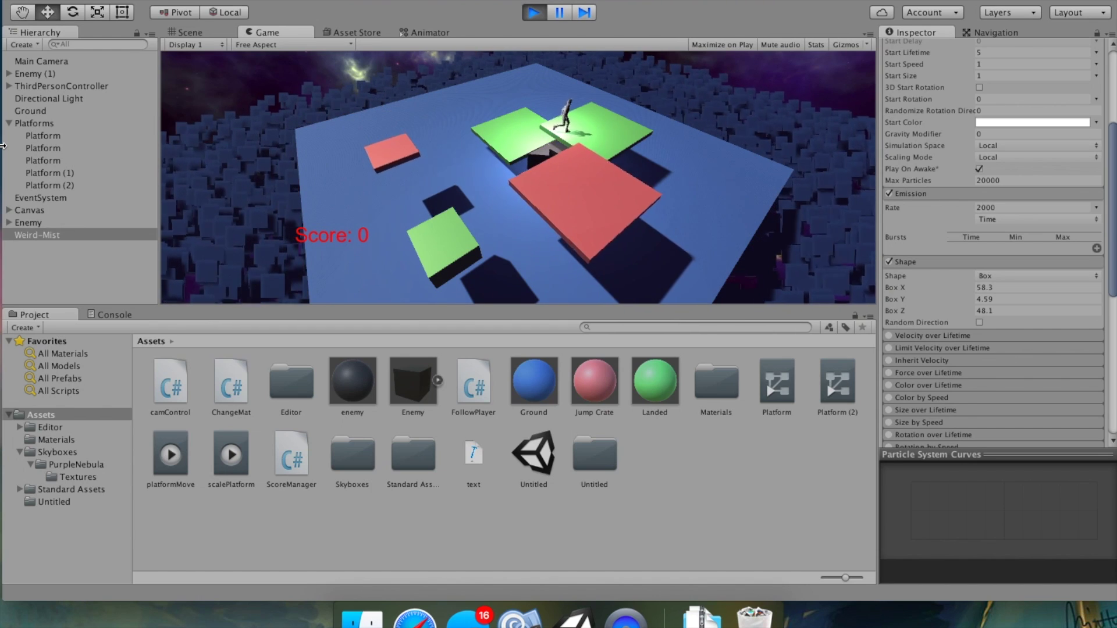
key("Left")
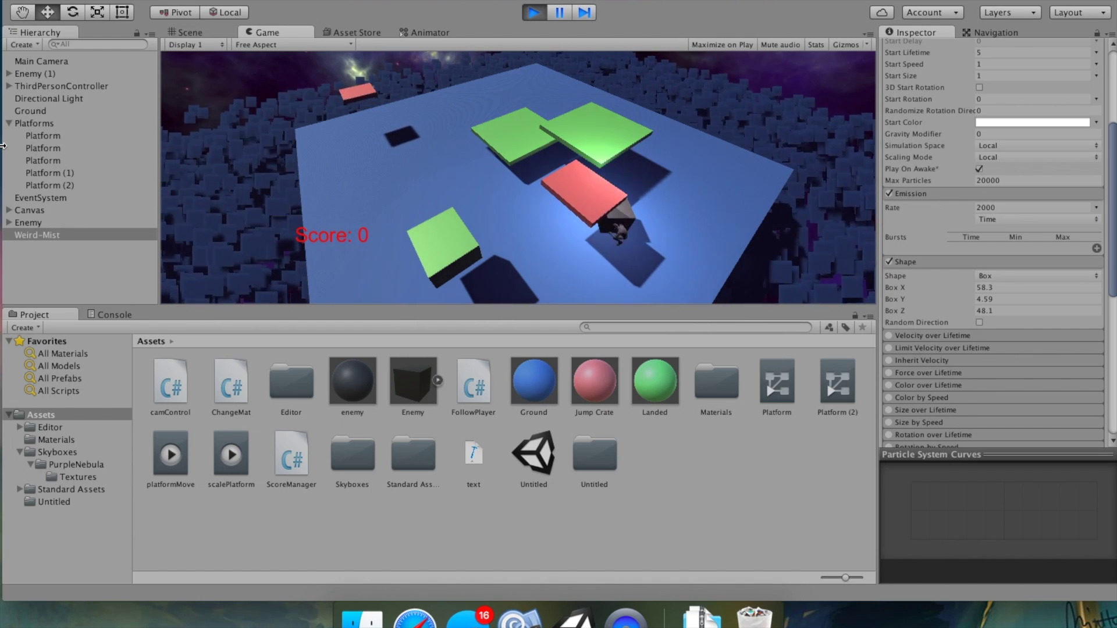
key("Up")
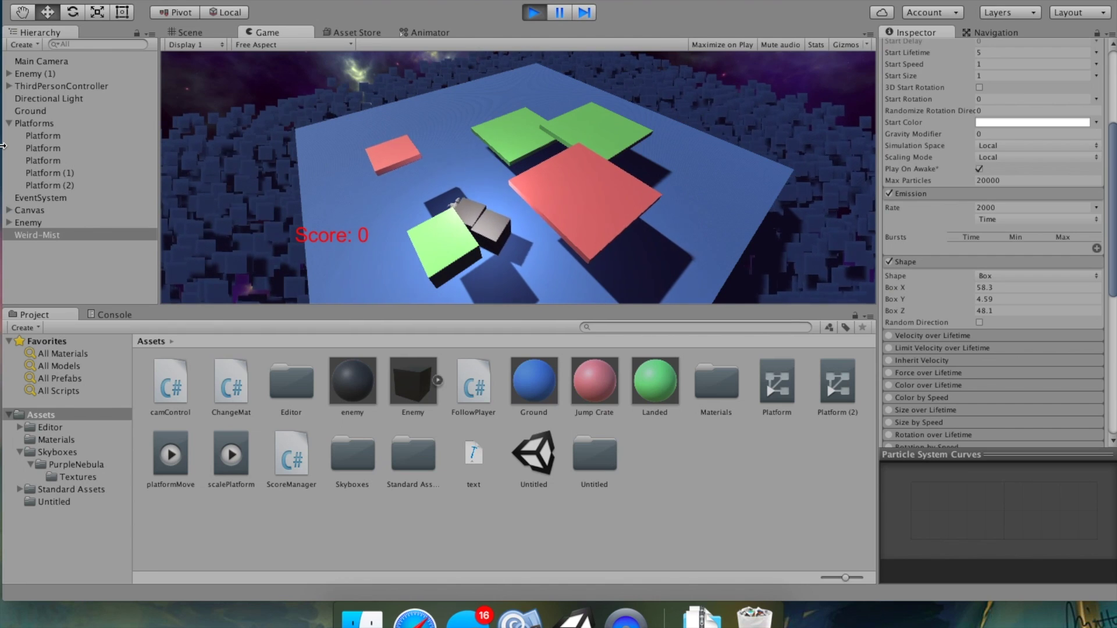
key("Right")
key("space")
left_click(765, 119)
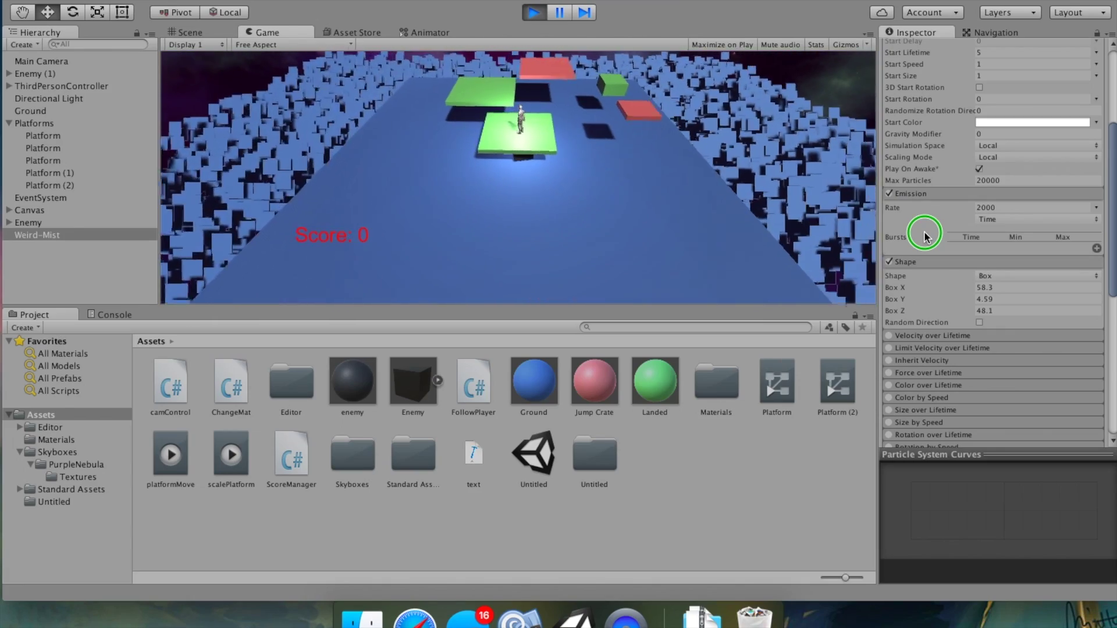
left_click(533, 12)
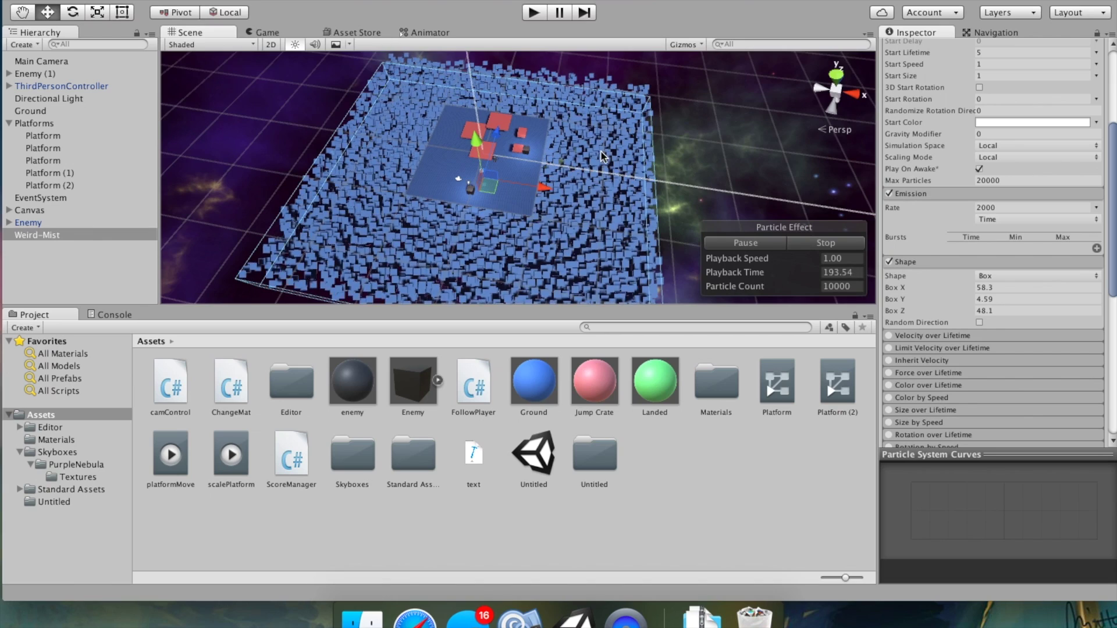
Step: Take the selection off Weird-Mist and examine the blue particles around the ground from closer, rotated views
left_click(715, 180)
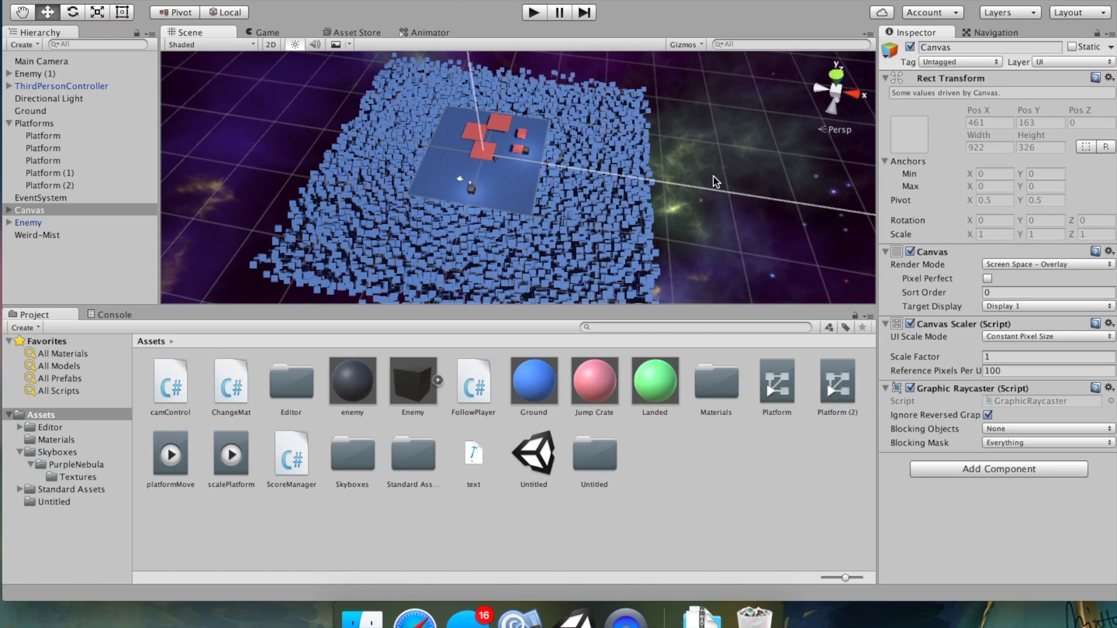
scroll(558, 128, "up", 5)
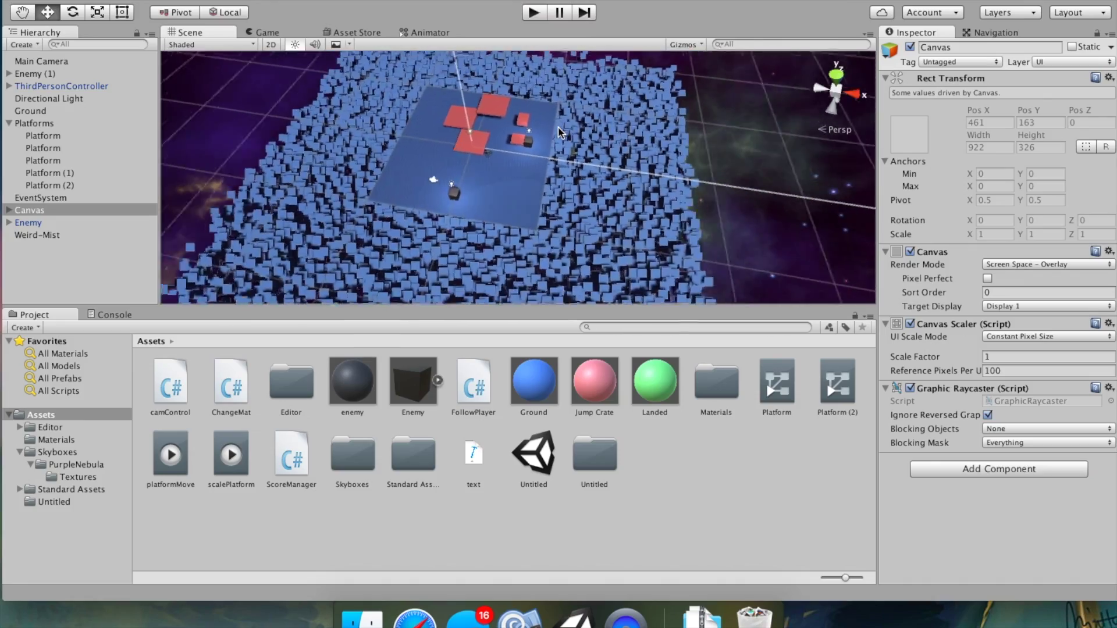
scroll(557, 127, "up", 3)
scroll(557, 127, "up", 5)
scroll(557, 126, "down", 5)
left_click_drag(557, 126, 421, 45, "alt")
left_click_drag(440, 112, 378, 185, "alt")
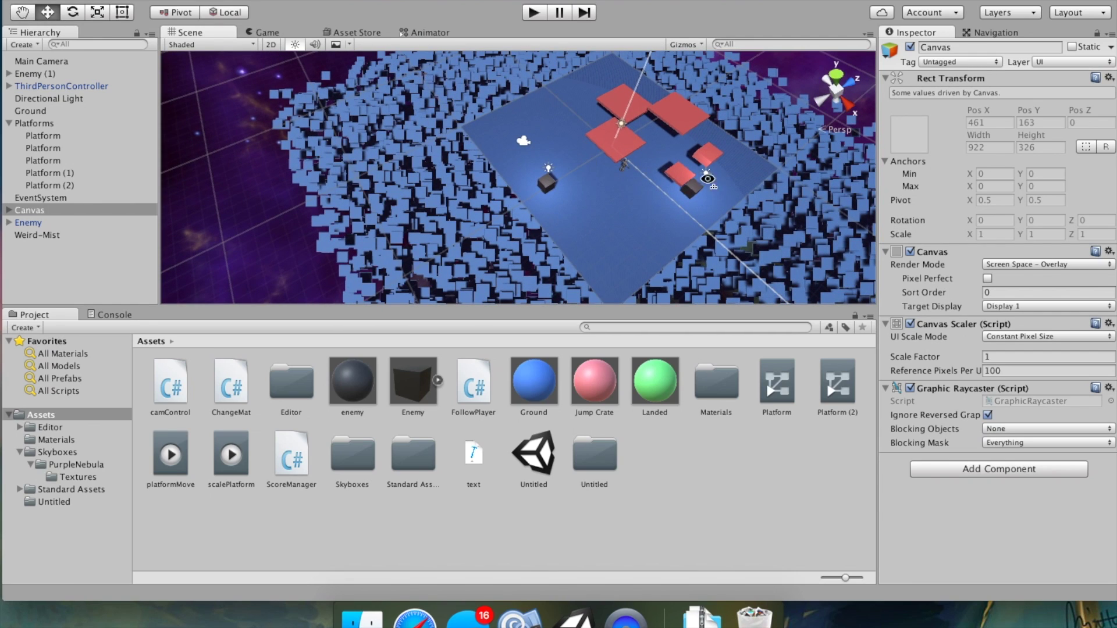